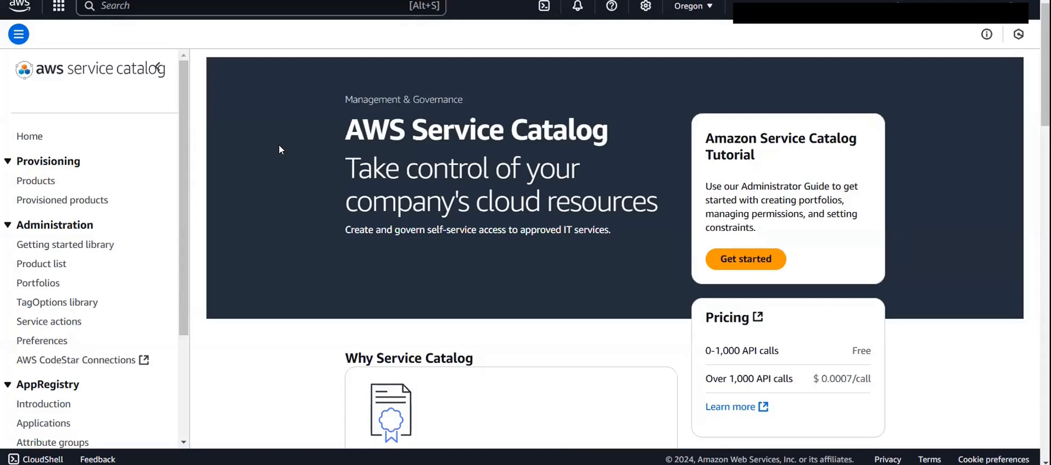
# Look through the Product list, Portfolios, Products and Provisioned products pages of Service Catalog.
pyautogui.moveTo(161, 361); pyautogui.dragTo(13, 235)
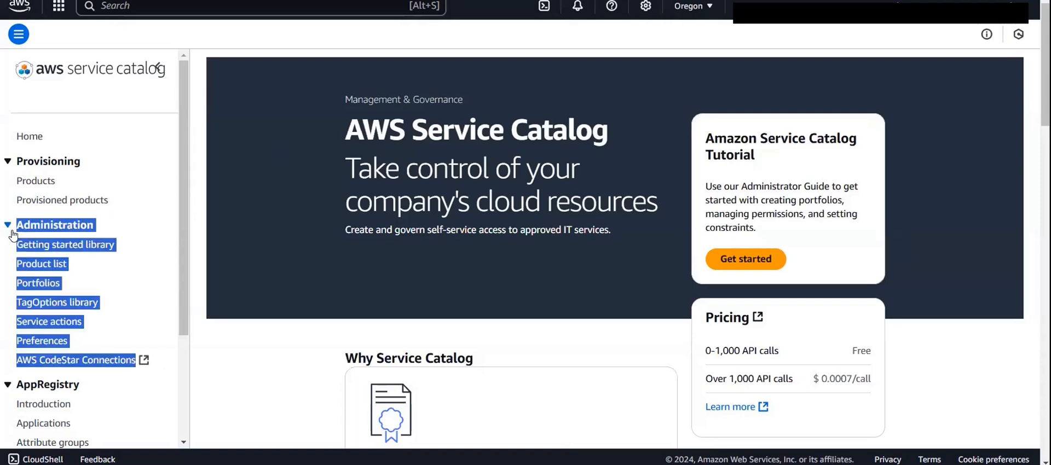
pyautogui.moveTo(147, 205); pyautogui.dragTo(22, 176)
pyautogui.click(247, 198)
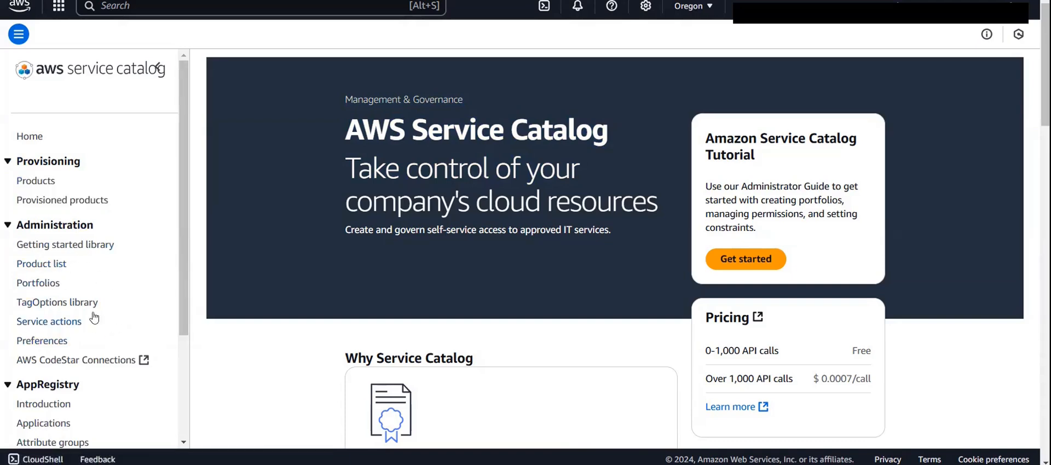
pyautogui.click(30, 267)
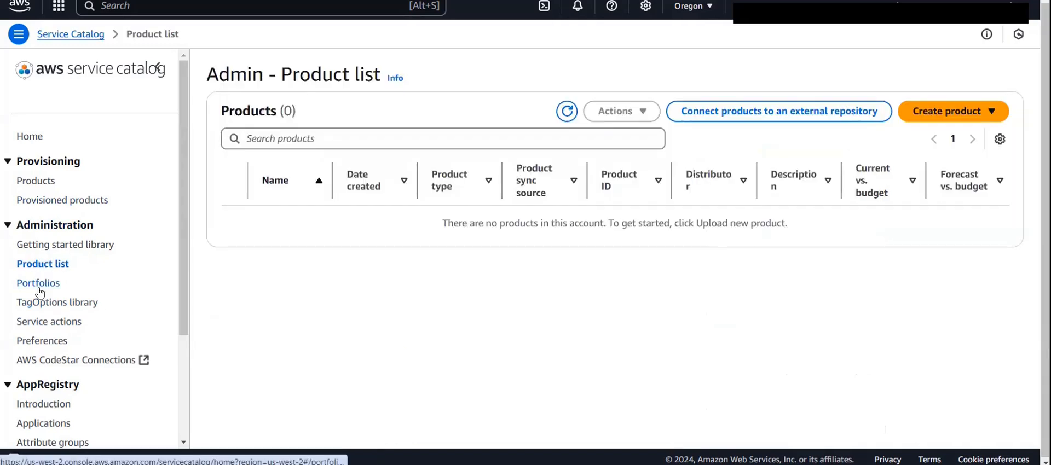
pyautogui.click(39, 285)
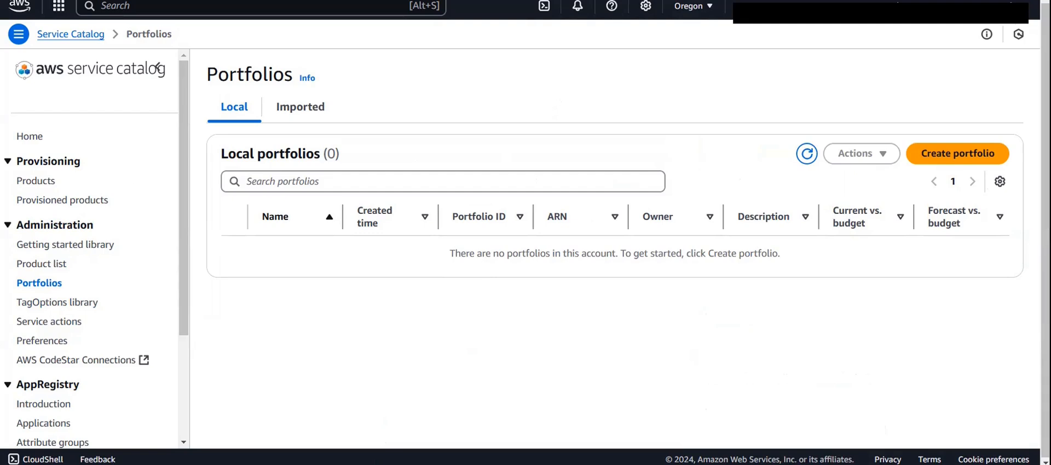
pyautogui.click(34, 182)
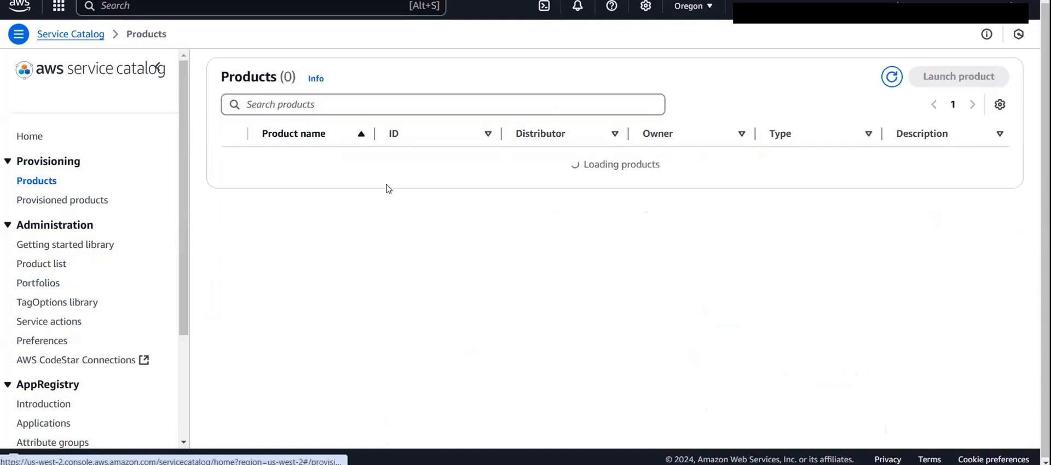
pyautogui.click(63, 207)
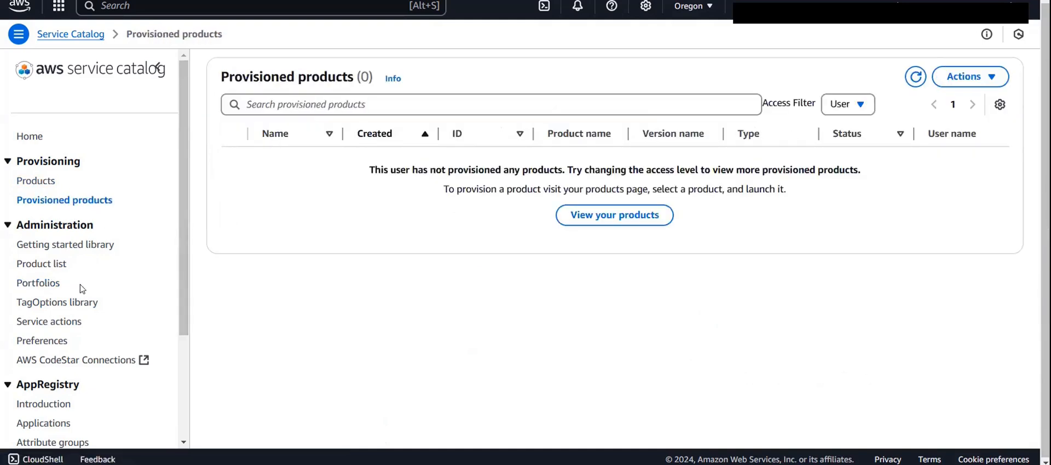
# Start creating a single new product from the administration product list.
pyautogui.click(47, 265)
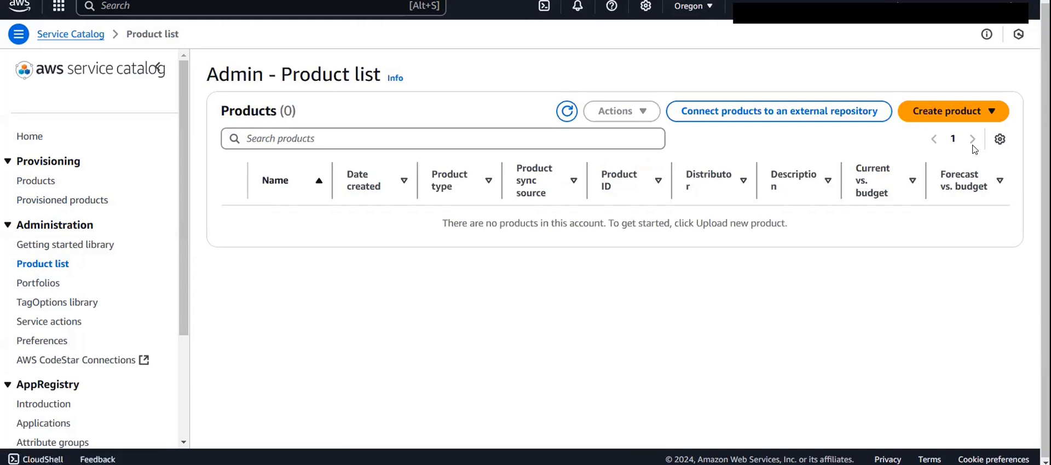
pyautogui.click(925, 112)
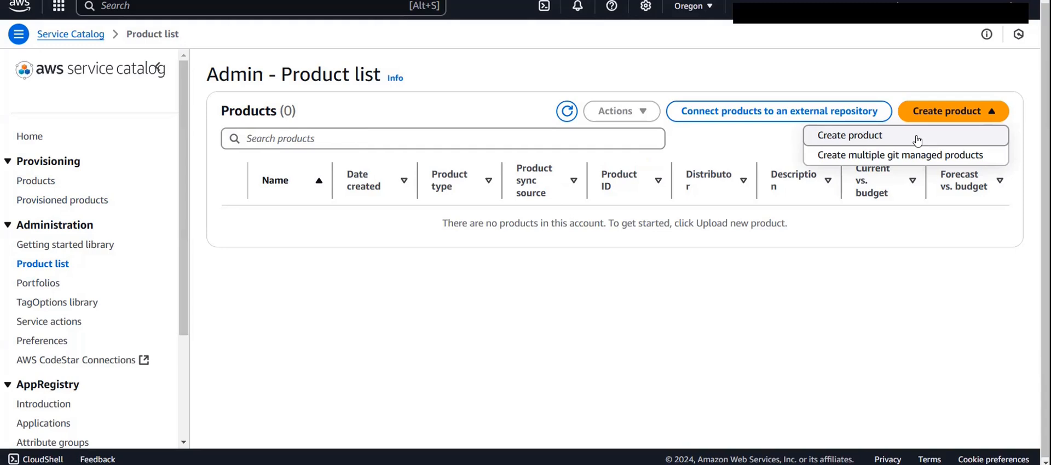
pyautogui.click(917, 141)
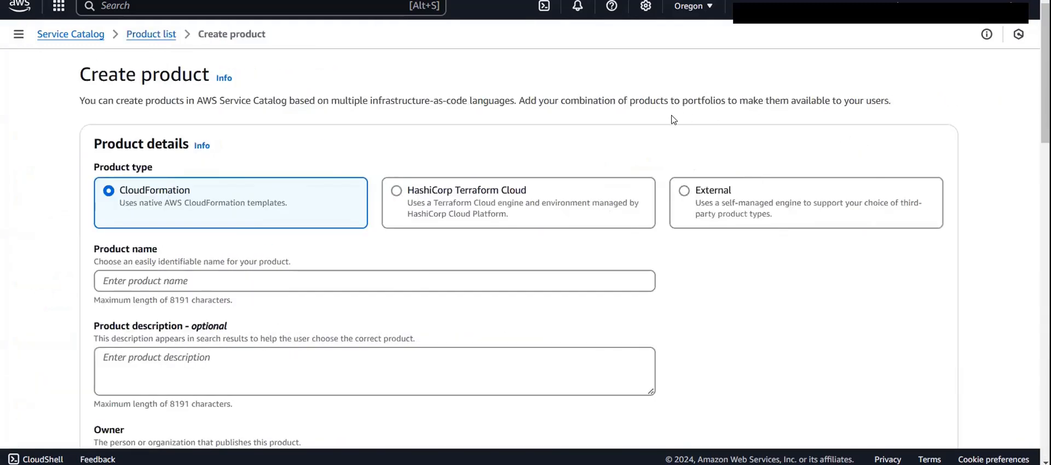
pyautogui.scroll(-1, 675, 119)
pyautogui.scroll(-1, 504, 87)
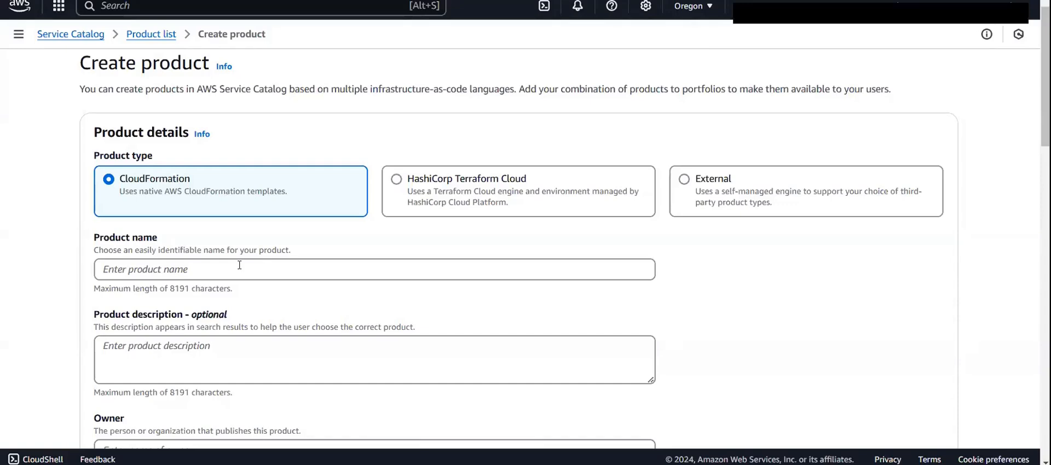
# Name the CloudFormation product "sagemaker domain" and set its owner to "company".
pyautogui.click(239, 264)
pyautogui.click(246, 300)
pyautogui.scroll(-3, 236, 316)
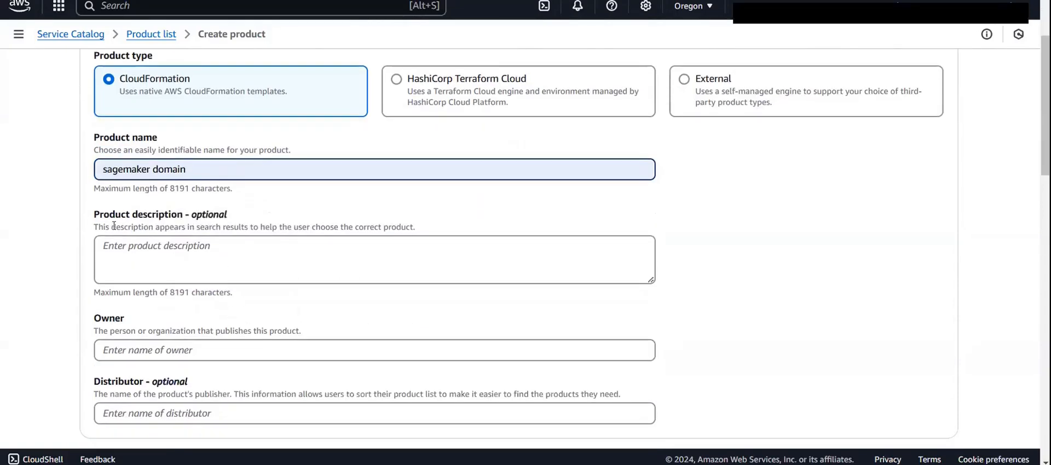
pyautogui.scroll(-1, 160, 285)
pyautogui.click(164, 307)
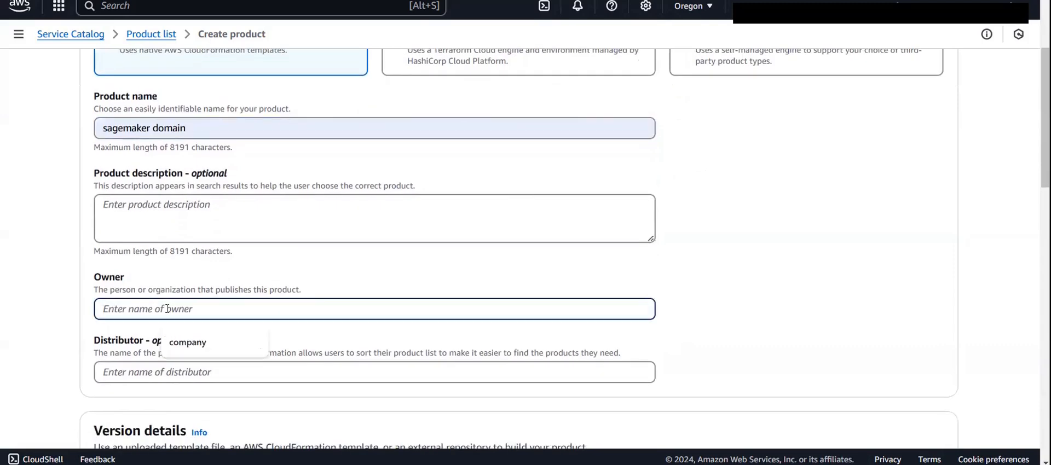
pyautogui.click(203, 341)
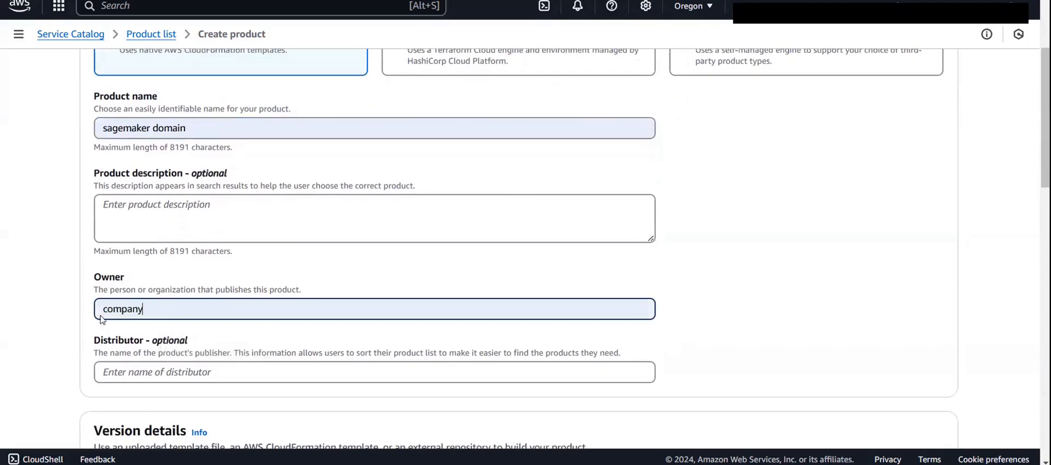
# Set the product's version source to a URL location for a CloudFormation template.
pyautogui.scroll(-2, 130, 320)
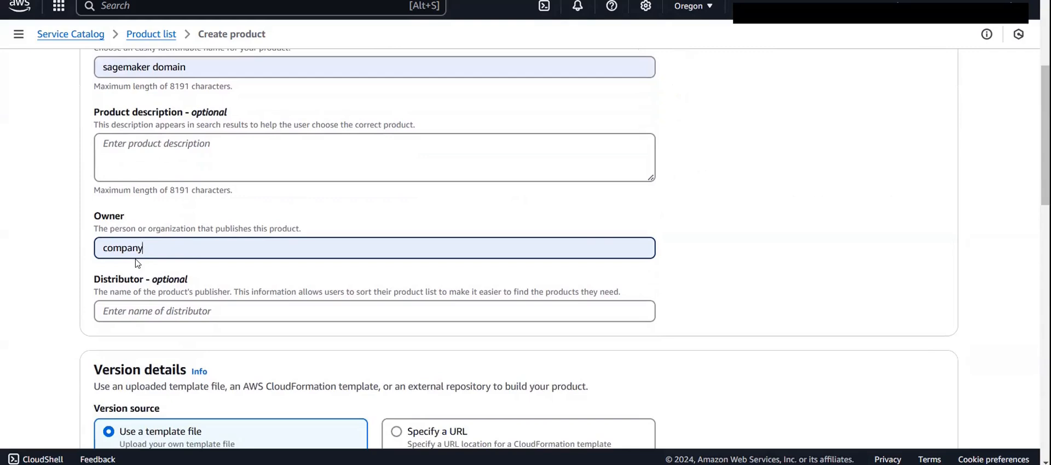
pyautogui.scroll(-5, 137, 263)
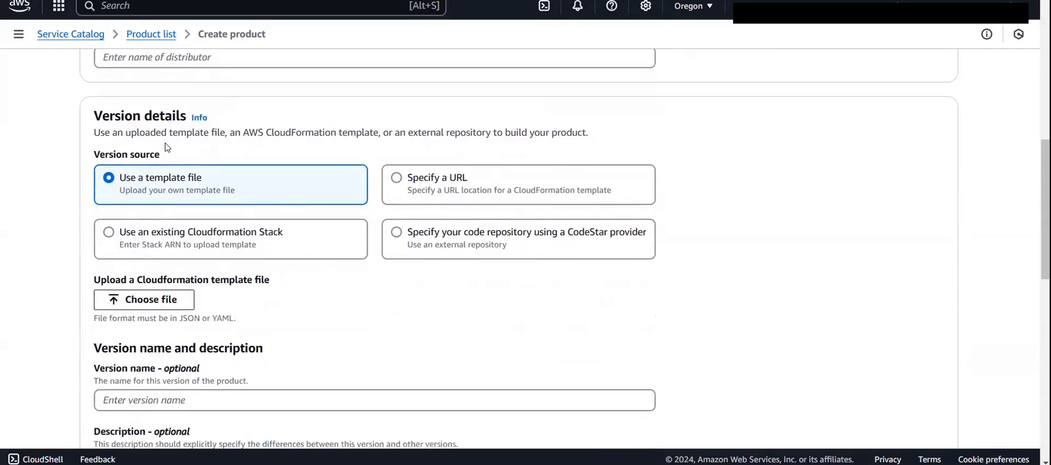
pyautogui.scroll(9, 167, 148)
pyautogui.scroll(-8, 192, 214)
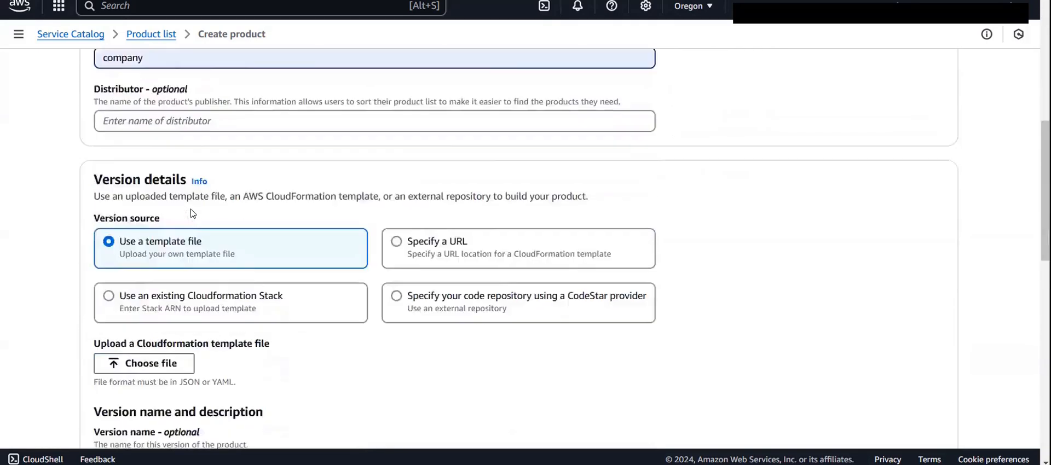
pyautogui.scroll(-1, 192, 214)
pyautogui.click(530, 227)
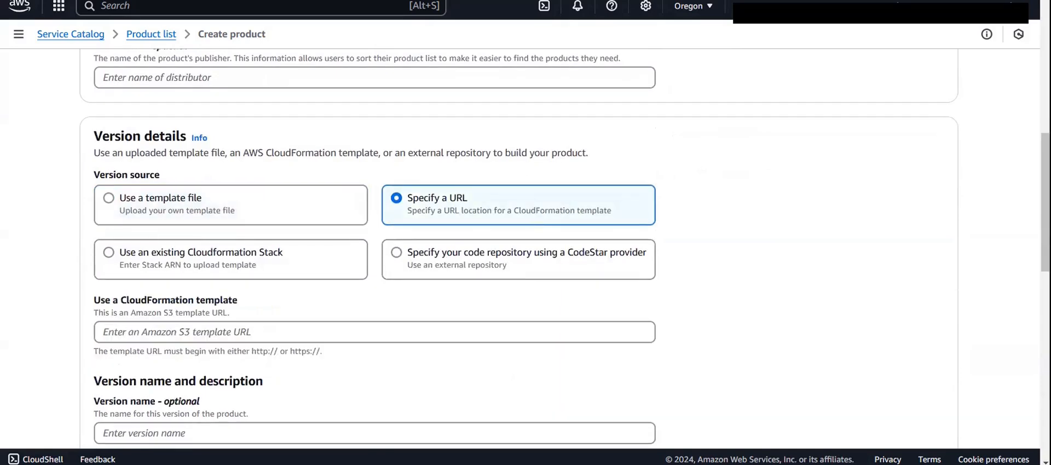
pyautogui.scroll(6, 164, 175)
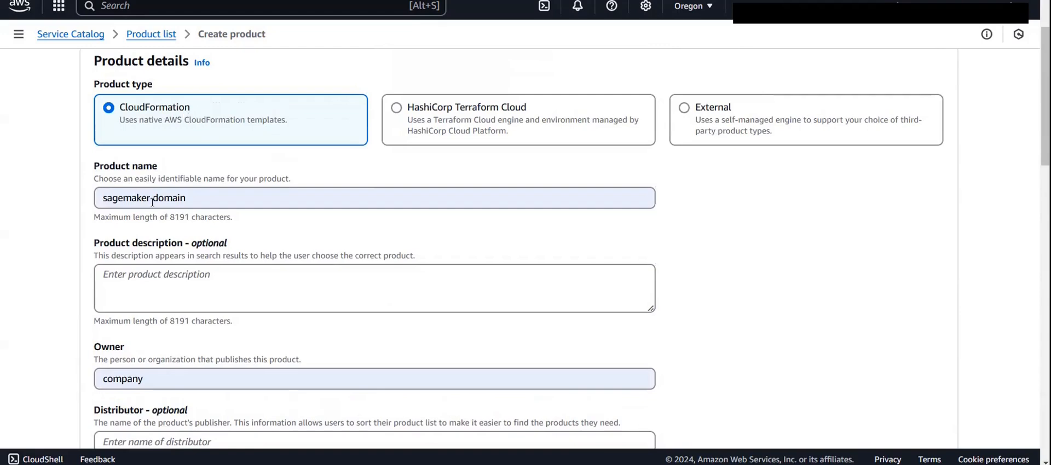
pyautogui.scroll(-1, 159, 95)
pyautogui.scroll(-4, 279, 234)
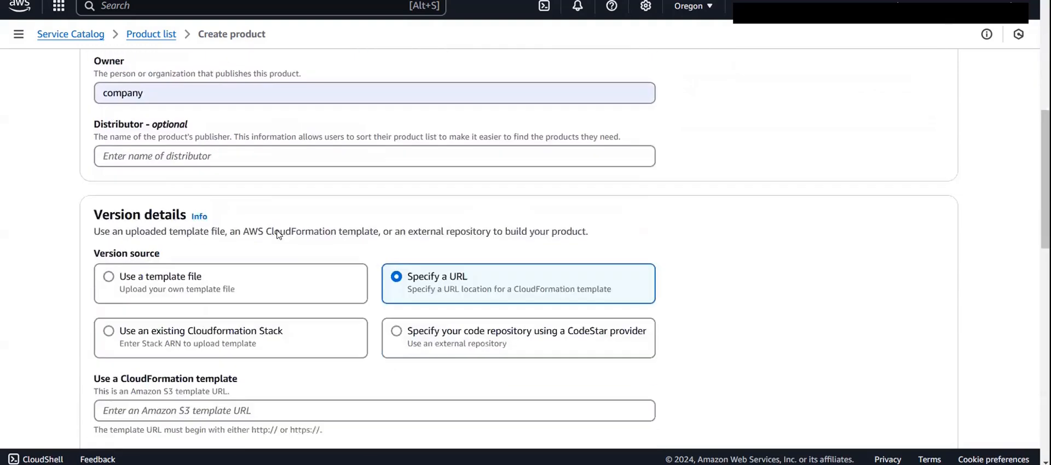
pyautogui.scroll(-2, 279, 234)
pyautogui.click(156, 304)
pyautogui.click(377, 278)
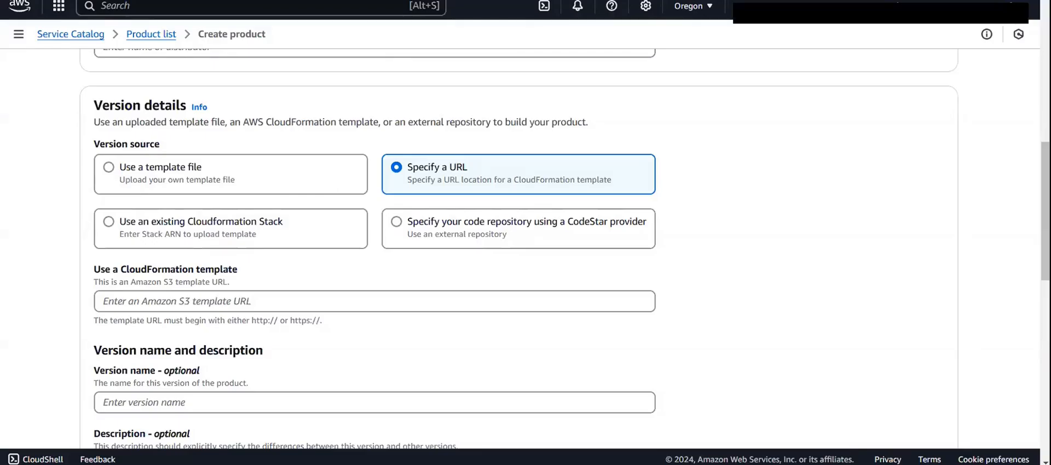
# Switch to the S3 templates folder and open domain_product.template for querying with S3 Select.
pyautogui.click(553, 1)
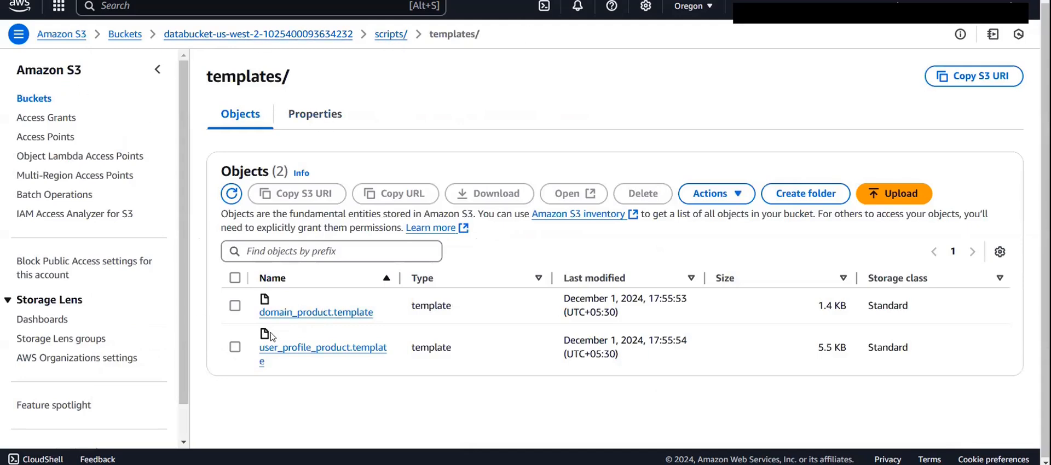
pyautogui.click(234, 305)
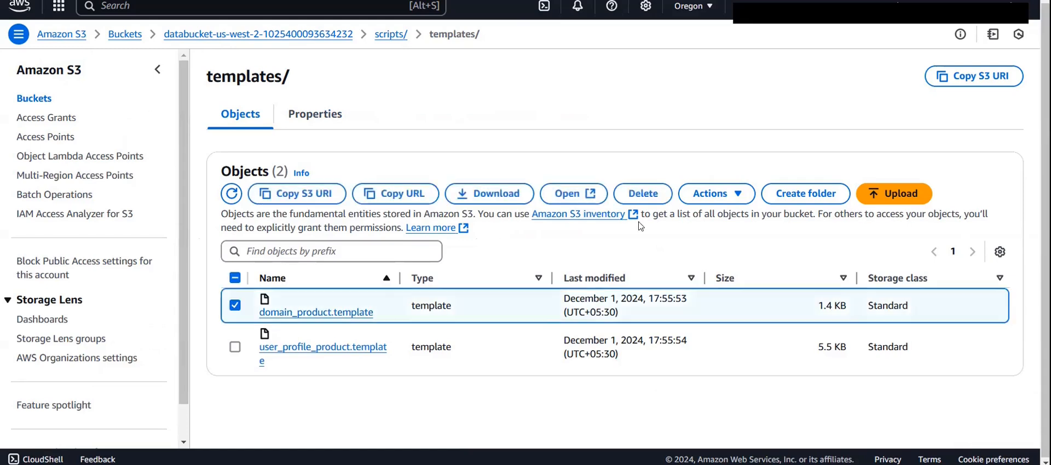
pyautogui.click(716, 193)
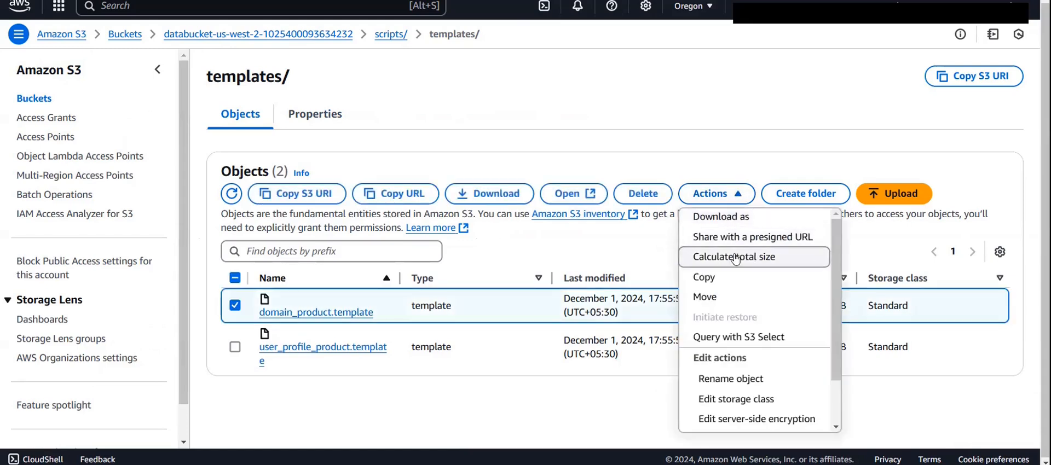
pyautogui.click(741, 337)
# Shorten the SQL query to "SELECT * FROM s3object" without the row limit and run it.
pyautogui.scroll(-5, 518, 347)
pyautogui.click(460, 300)
pyautogui.press('BackSpace')
pyautogui.press('BackSpace')
pyautogui.press('BackSpace')
pyautogui.press('BackSpace')
pyautogui.press('BackSpace')
pyautogui.press('BackSpace')
pyautogui.press('BackSpace')
pyautogui.press('BackSpace')
pyautogui.press('BackSpace')
pyautogui.press('BackSpace')
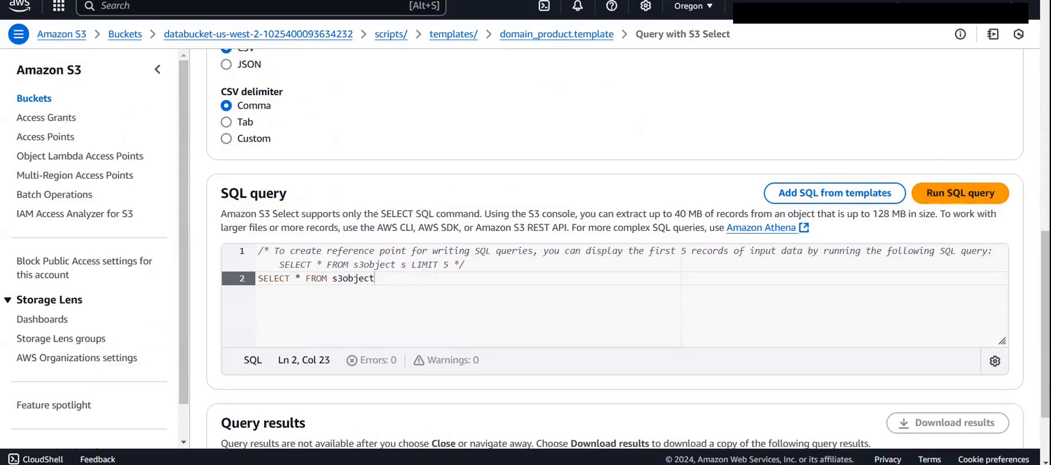
pyautogui.click(960, 193)
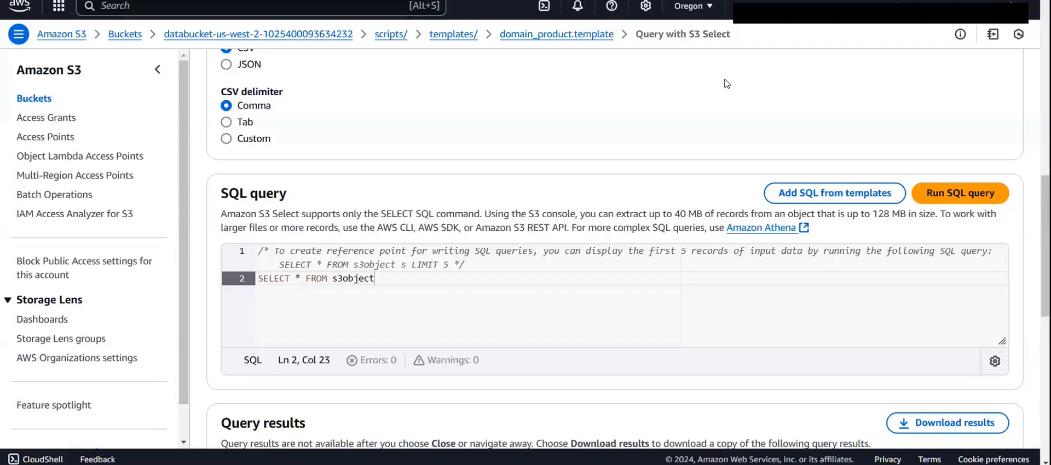
# Examine the SageMakerDomain resource in the raw query results, including its type, VPC ID and subnet IDs.
pyautogui.scroll(-10, 727, 84)
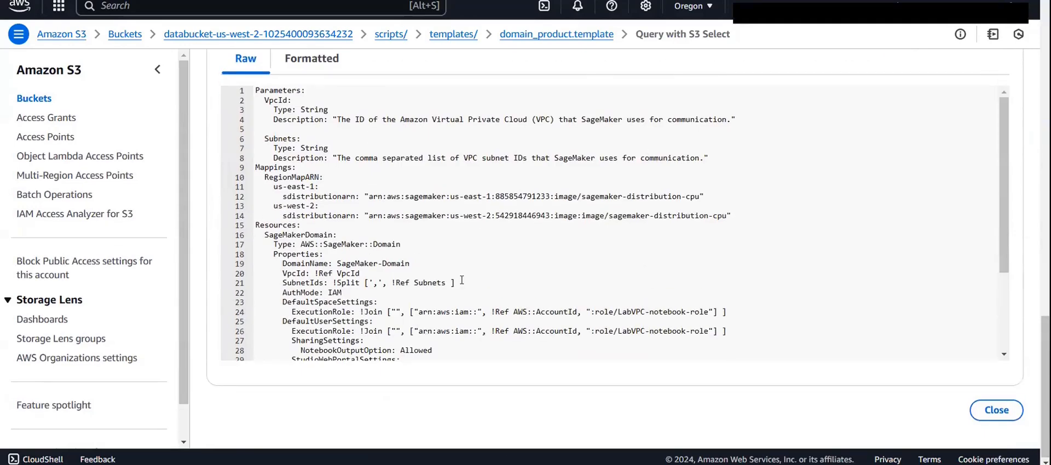
pyautogui.scroll(-2, 246, 173)
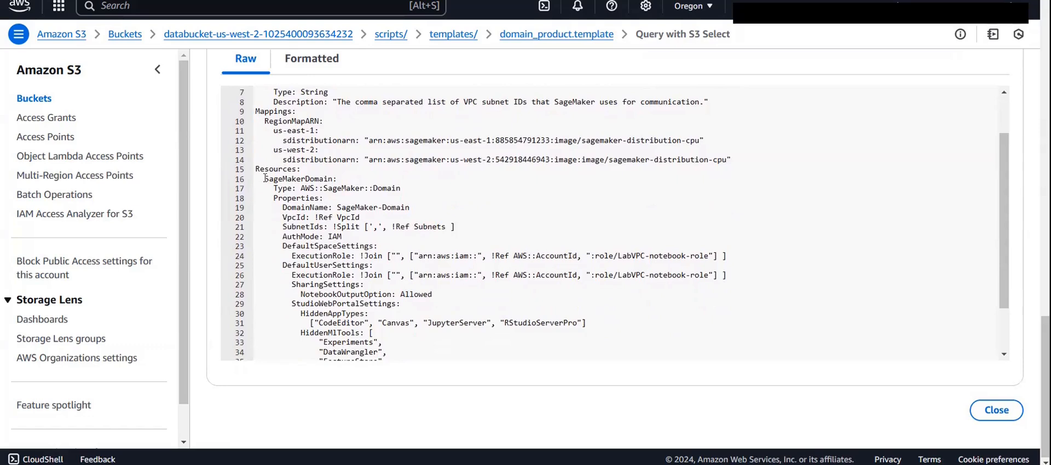
pyautogui.scroll(-2, 265, 178)
pyautogui.moveTo(265, 118); pyautogui.dragTo(338, 116)
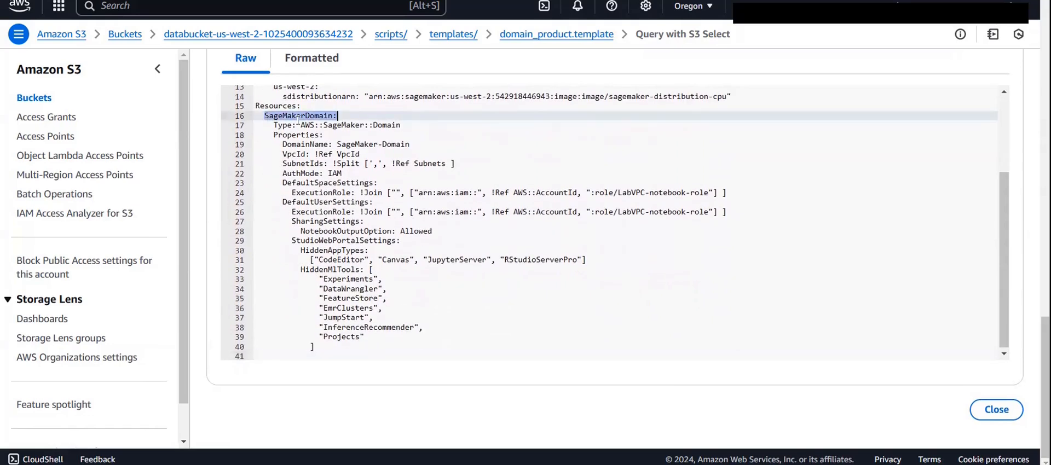
pyautogui.moveTo(300, 124); pyautogui.dragTo(403, 124)
pyautogui.click(393, 125)
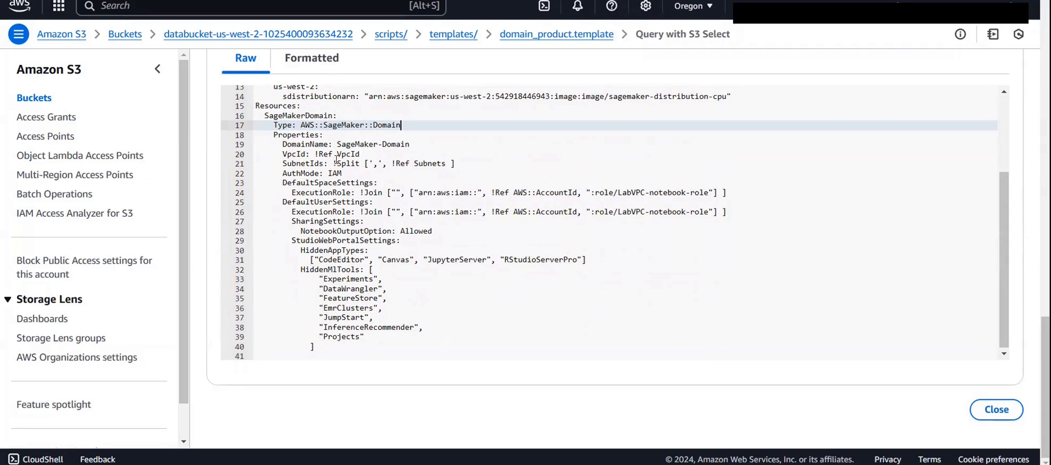
pyautogui.moveTo(337, 162); pyautogui.dragTo(466, 164)
pyautogui.click(467, 164)
pyautogui.moveTo(313, 152); pyautogui.dragTo(358, 153)
pyautogui.click(356, 154)
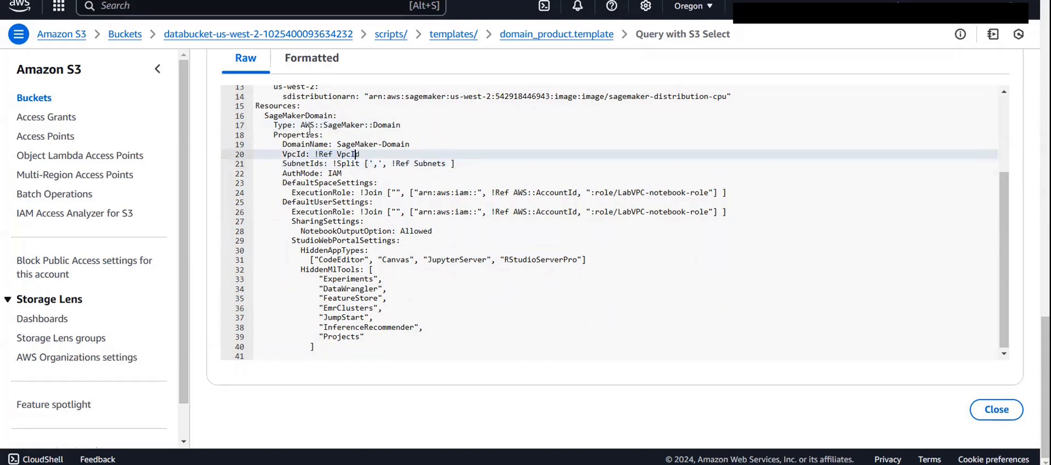
pyautogui.moveTo(282, 152); pyautogui.dragTo(458, 165)
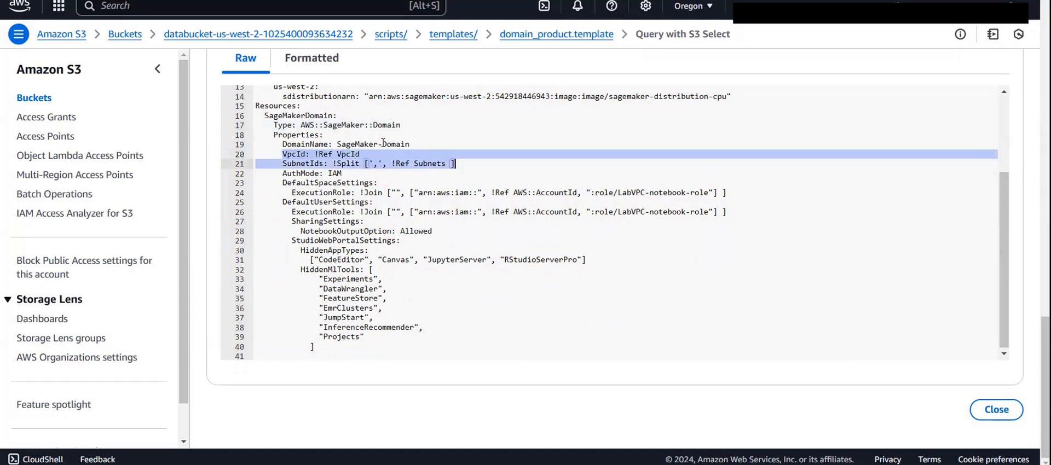
pyautogui.click(332, 155)
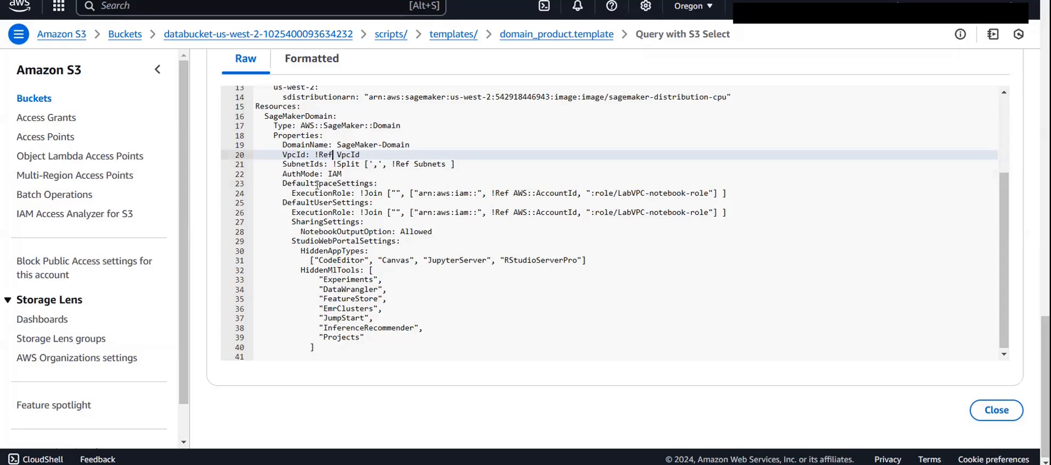
# Examine the template's default space settings, especially the execution role with LabVPC-notebook-role.
pyautogui.moveTo(314, 183); pyautogui.dragTo(383, 193)
pyautogui.click(698, 184)
pyautogui.moveTo(698, 184); pyautogui.dragTo(709, 192)
pyautogui.click(709, 191)
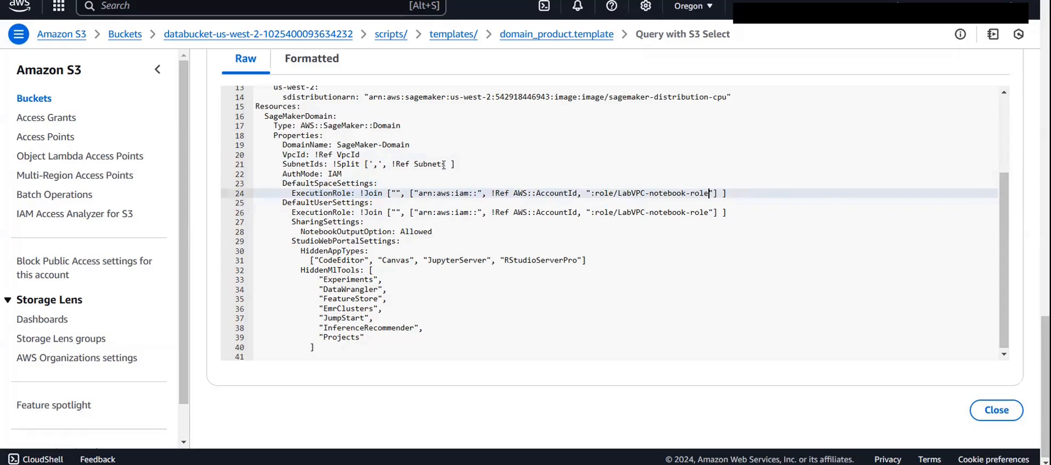
pyautogui.moveTo(601, 193); pyautogui.dragTo(715, 192)
pyautogui.click(714, 193)
pyautogui.scroll(3, 481, 175)
pyautogui.scroll(-3, 353, 227)
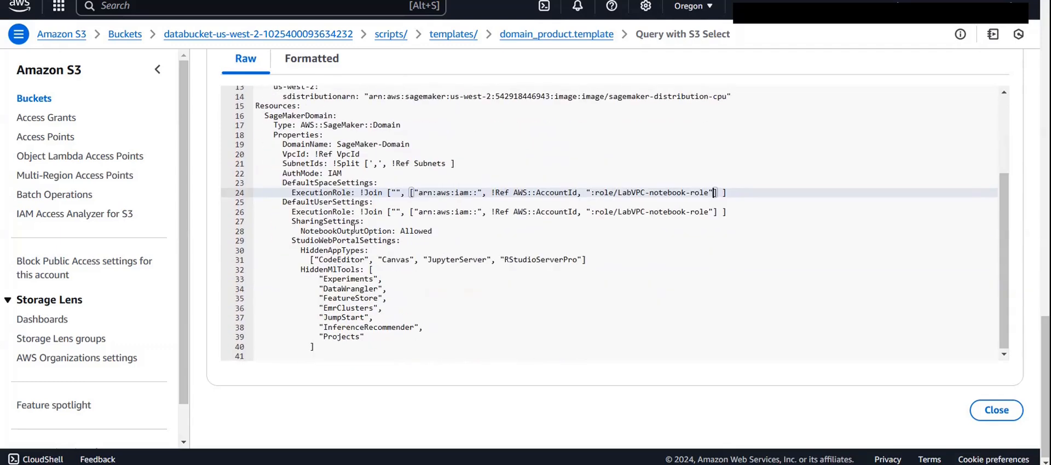
pyautogui.scroll(15, 449, 196)
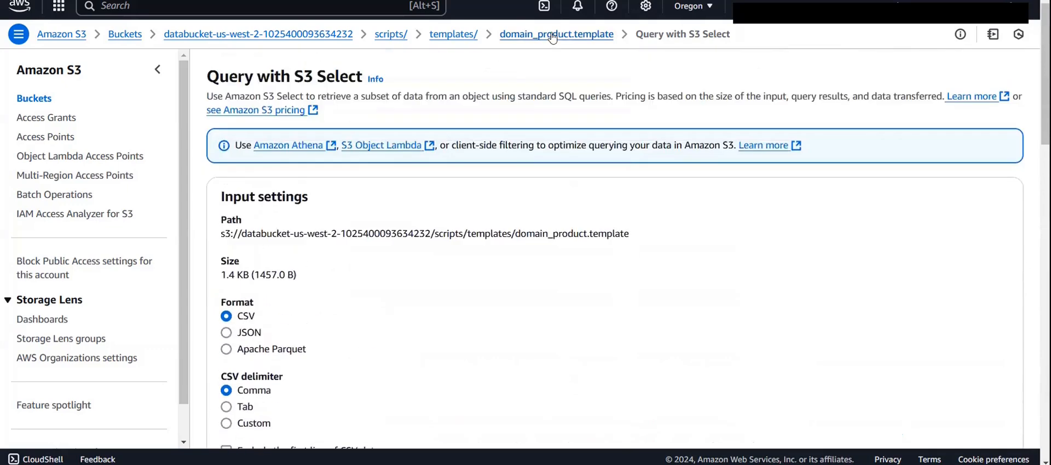
# Return to the S3 templates folder and copy the object URL of domain_product.template.
pyautogui.click(556, 34)
pyautogui.scroll(-20, 322, 295)
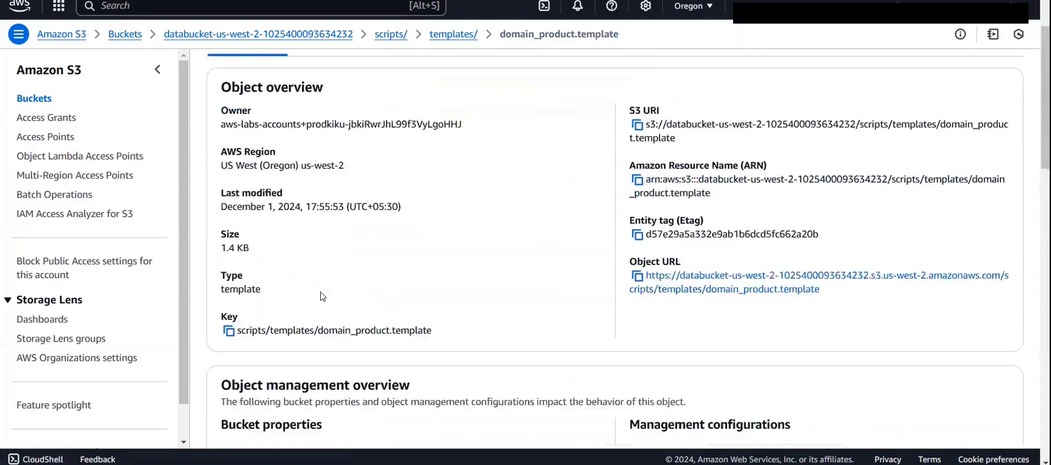
pyautogui.scroll(20, 322, 295)
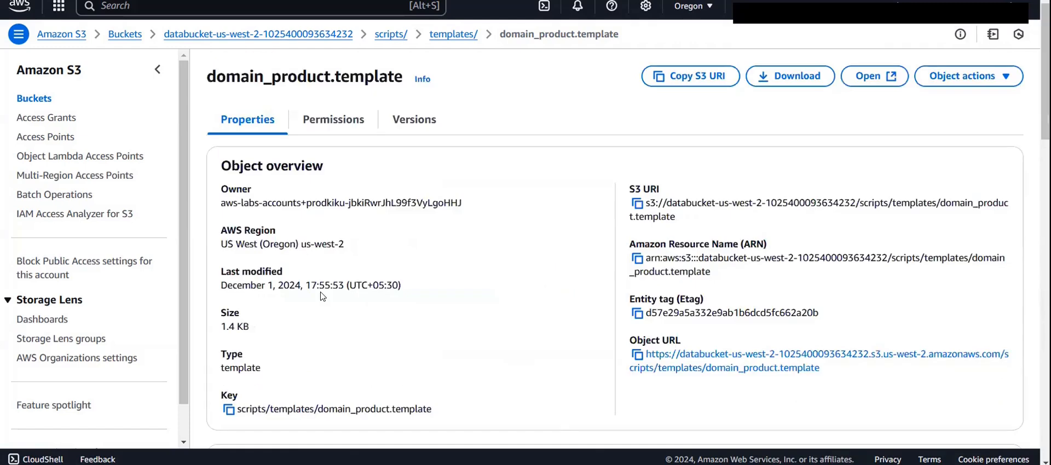
pyautogui.click(453, 34)
pyautogui.click(235, 305)
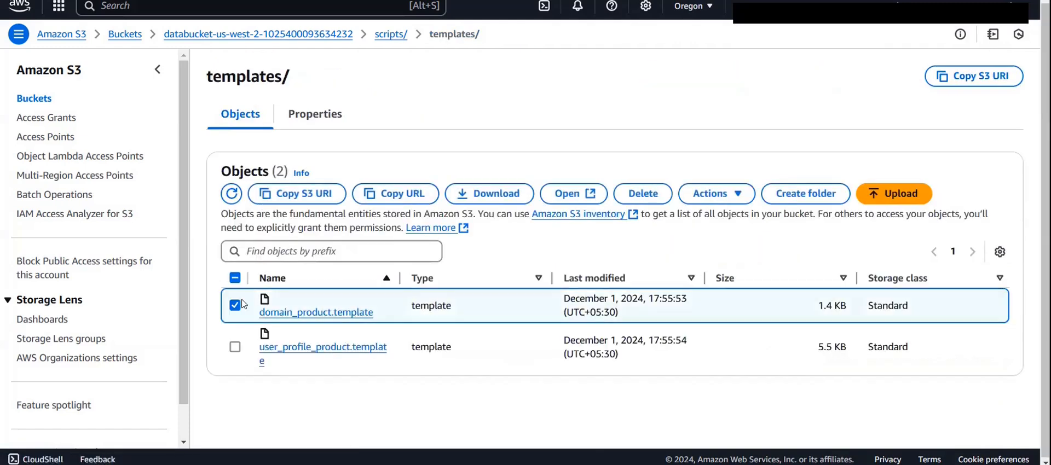
pyautogui.click(395, 193)
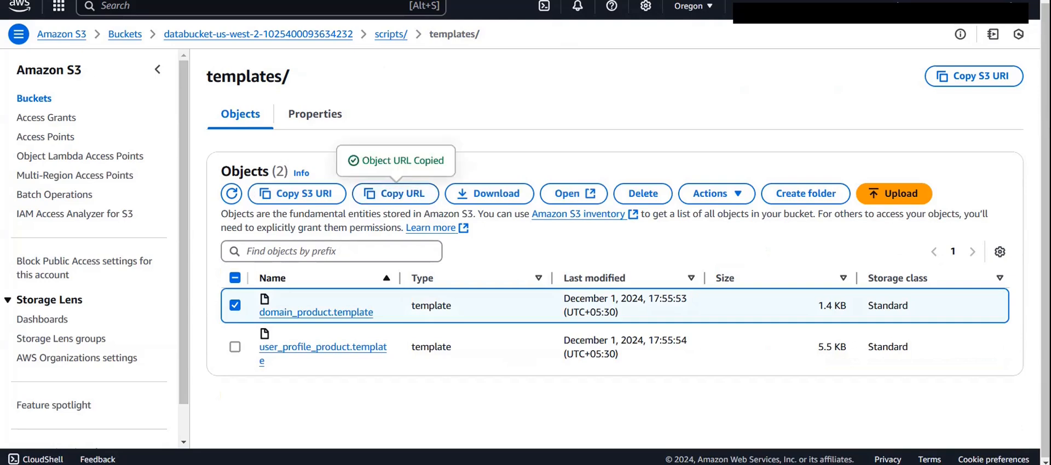
# Switch to the Service Catalog product form, set the copied domain_product.template URL as its CloudFormation template, and create the product.
pyautogui.hotkey('ctrl', 'shift', 'Tab')
pyautogui.click(299, 305)
pyautogui.write('https://databucket-us-west-2-1025400093634232.s3.us-west-2.amazonaws.com/scripts/templates/domain_product.template')
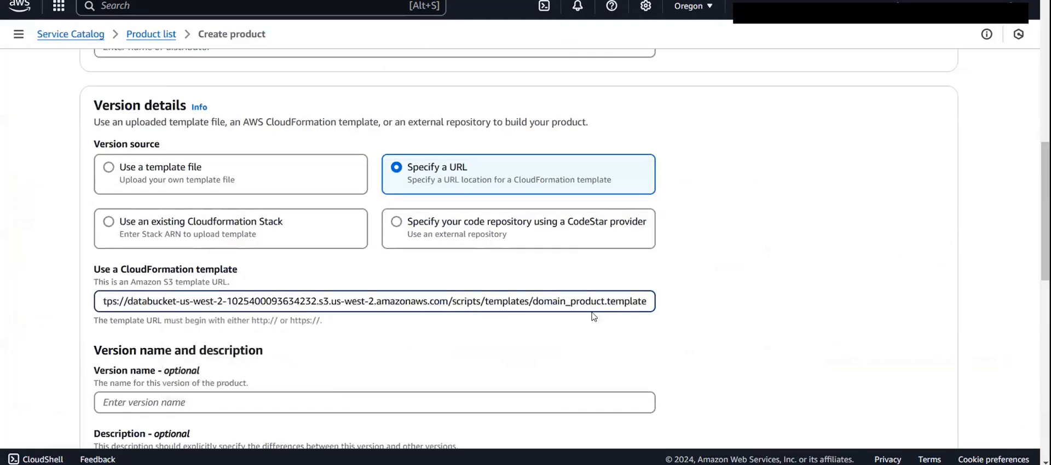
pyautogui.scroll(-7, 577, 316)
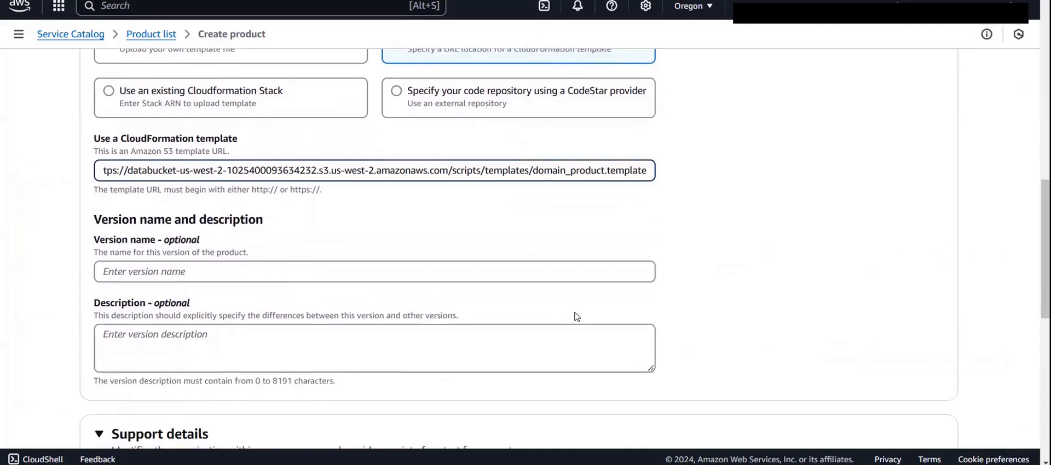
pyautogui.scroll(-5, 577, 316)
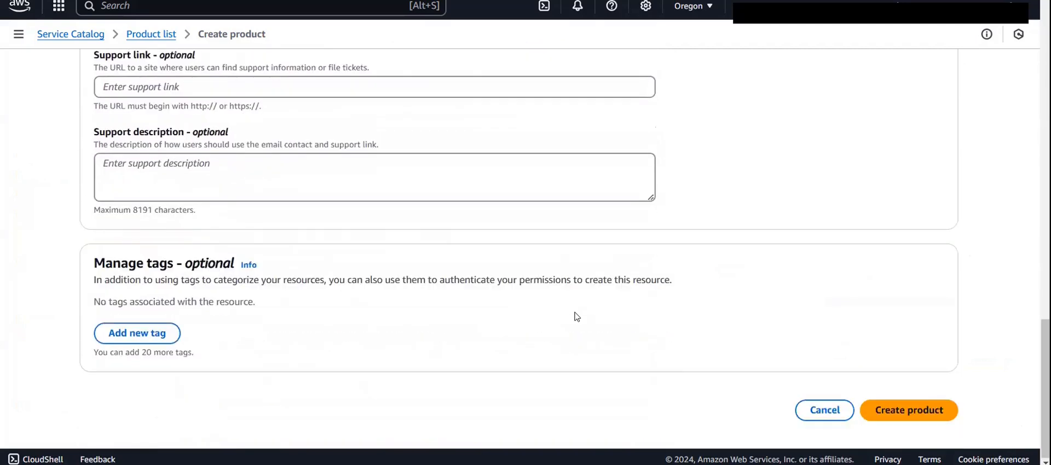
pyautogui.click(899, 416)
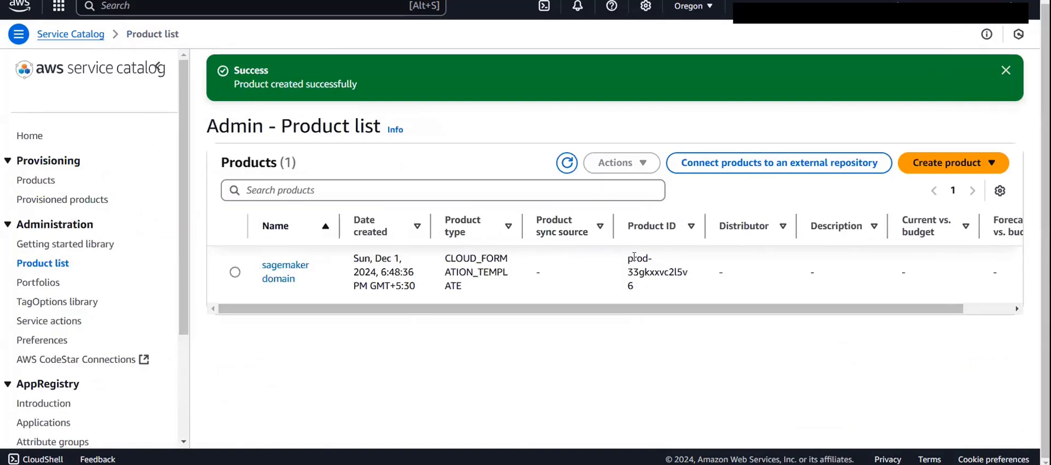
pyautogui.hscroll(1, 679, 263)
pyautogui.hscroll(-1, 679, 264)
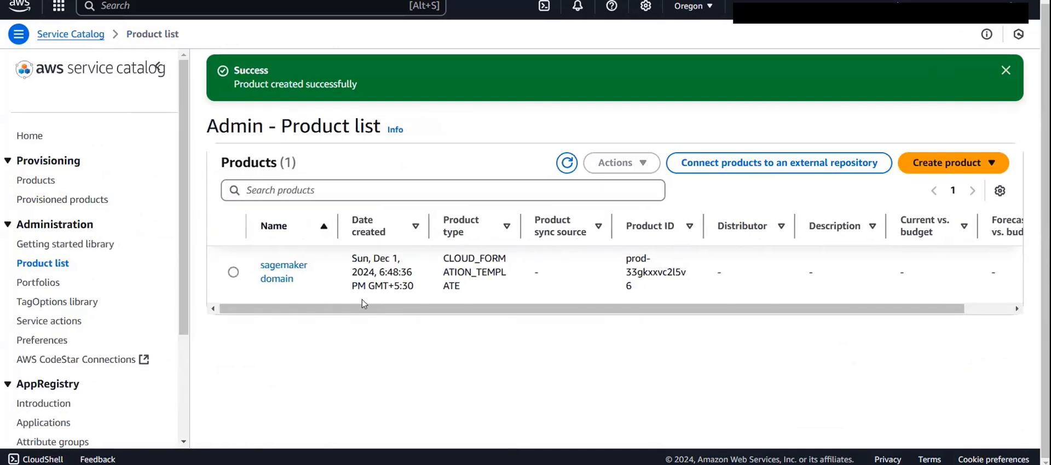
pyautogui.click(1005, 70)
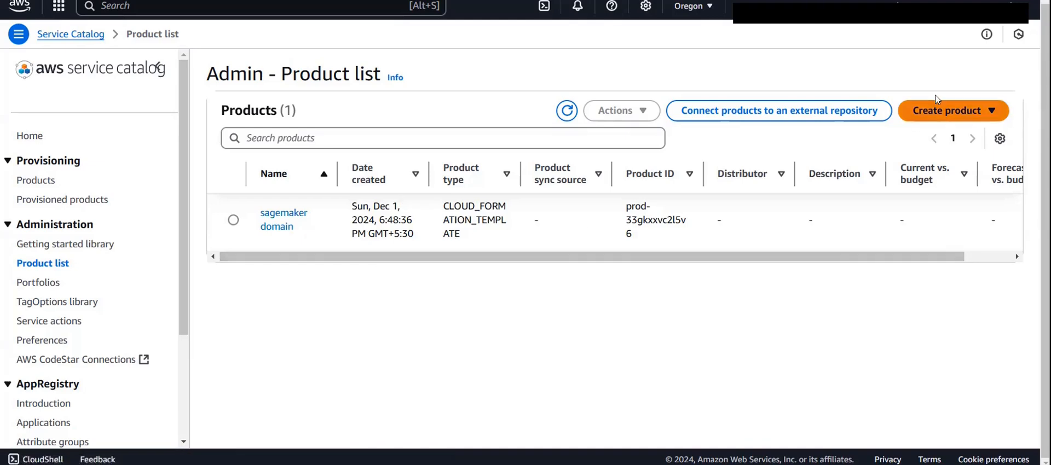
# Start another CloudFormation product named "sagemaker space & user" with "company" as its owner.
pyautogui.click(939, 111)
pyautogui.click(915, 140)
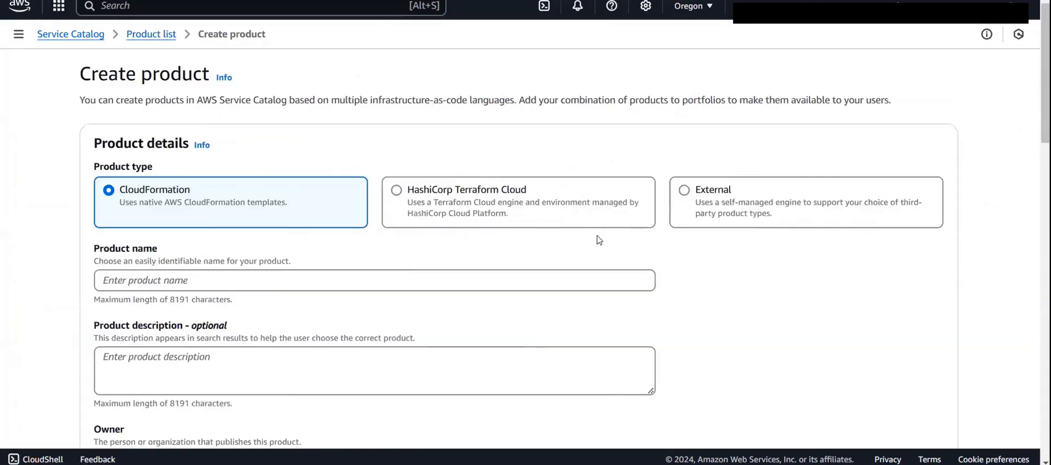
pyautogui.click(341, 284)
pyautogui.click(230, 337)
pyautogui.scroll(-2, 188, 296)
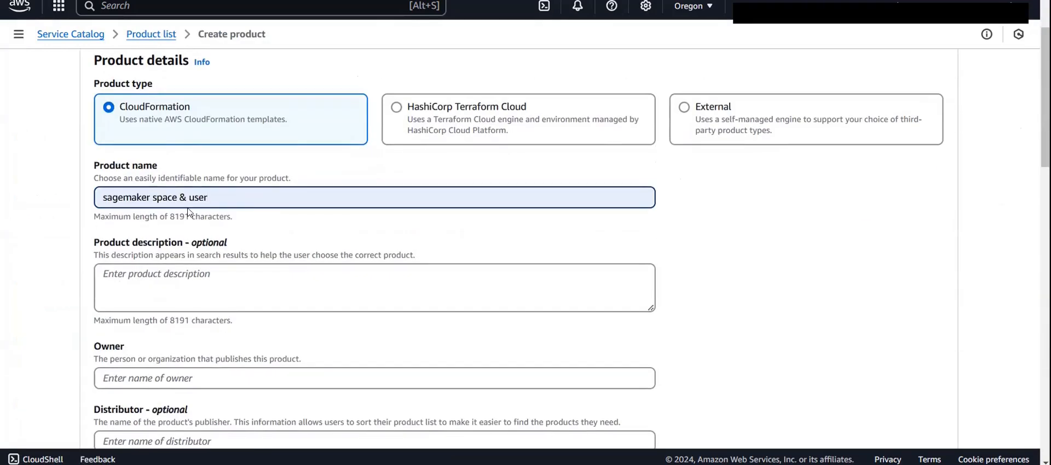
pyautogui.scroll(-2, 251, 278)
pyautogui.click(265, 251)
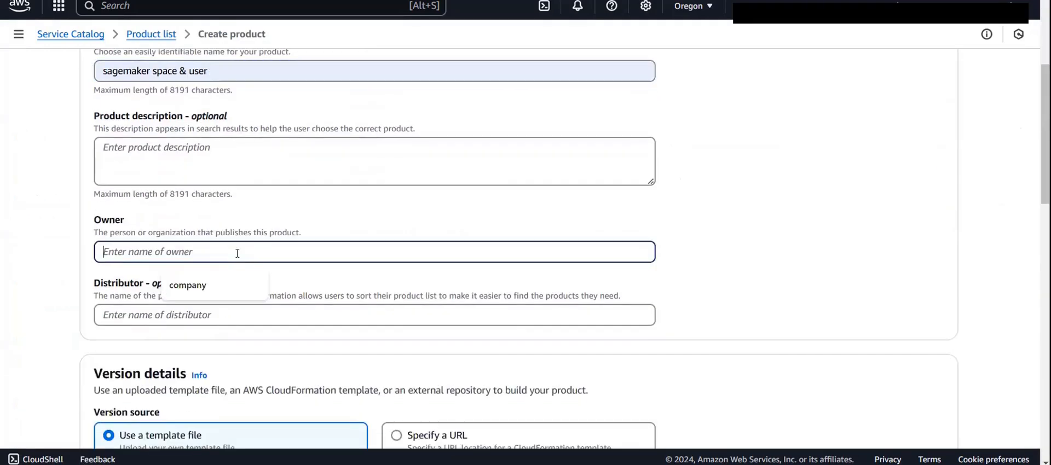
pyautogui.click(204, 290)
# Choose a URL as the version source and copy the object URL of user_profile_product.template from the S3 templates folder.
pyautogui.scroll(-4, 203, 290)
pyautogui.click(405, 174)
pyautogui.scroll(-1, 400, 290)
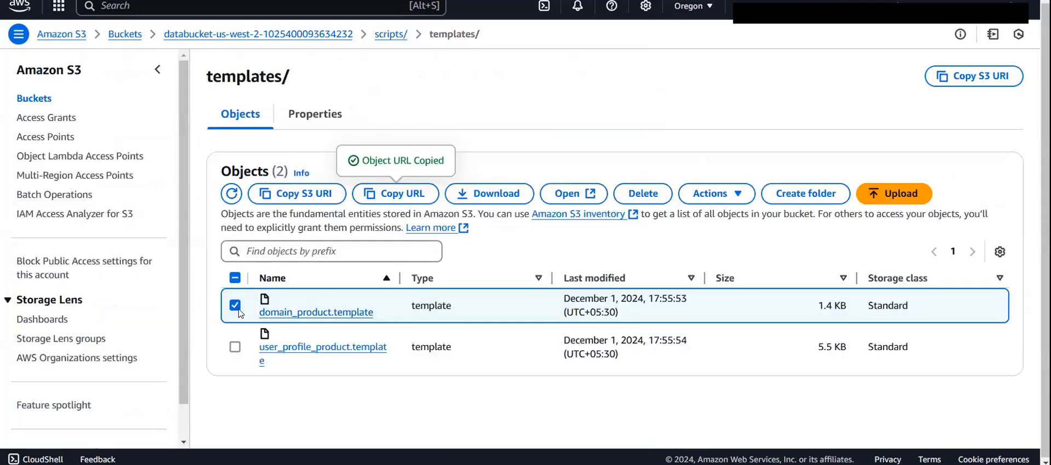
pyautogui.click(235, 305)
pyautogui.click(235, 347)
pyautogui.click(408, 193)
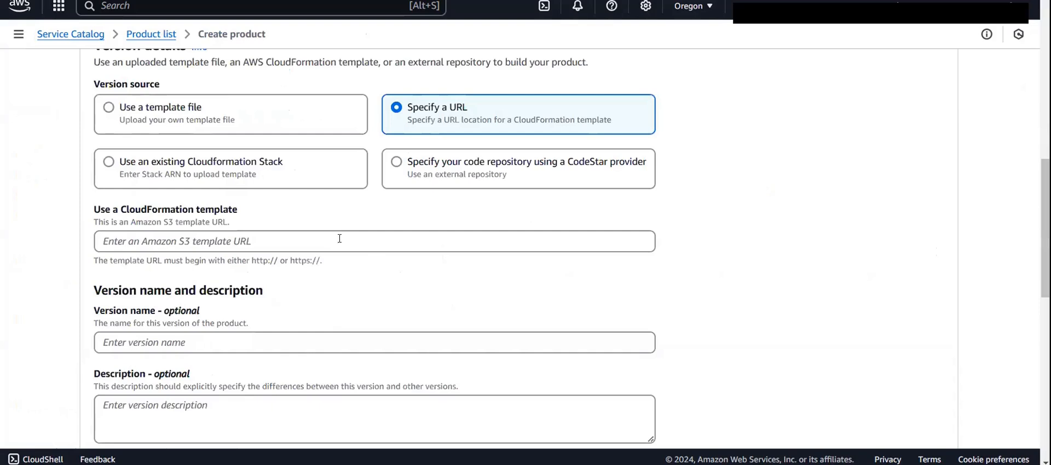
# Set the copied user_profile_product.template URL as the CloudFormation template, create the product and refresh the product list.
pyautogui.click(340, 241)
pyautogui.hotkey('ctrl', 'v')
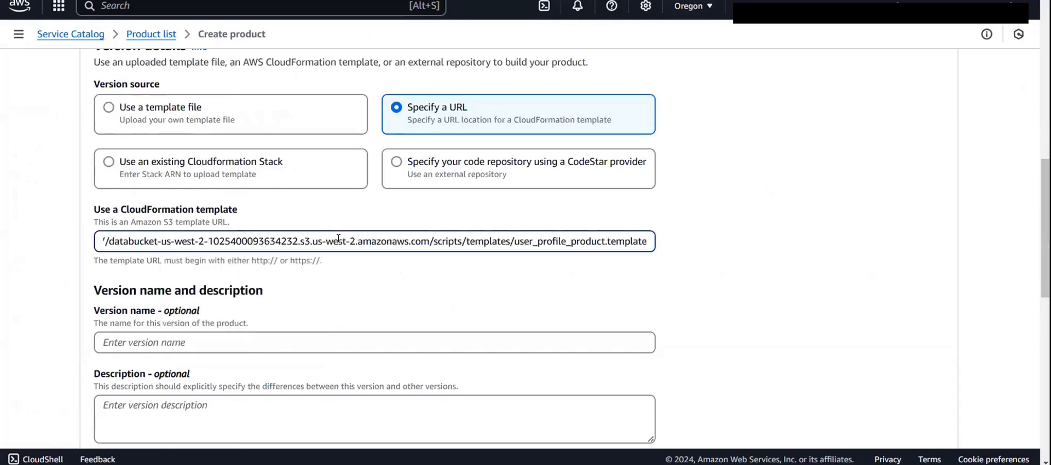
pyautogui.scroll(-10, 390, 344)
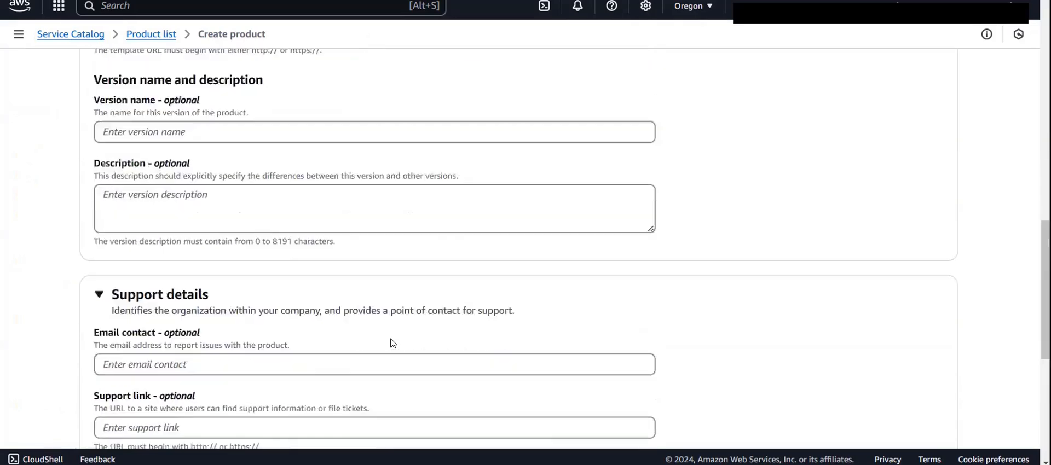
pyautogui.click(921, 412)
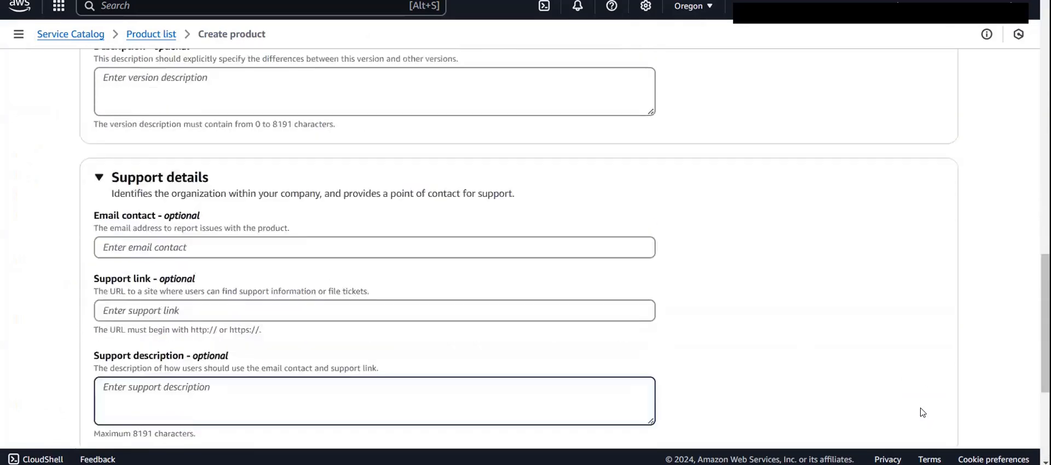
pyautogui.click(566, 163)
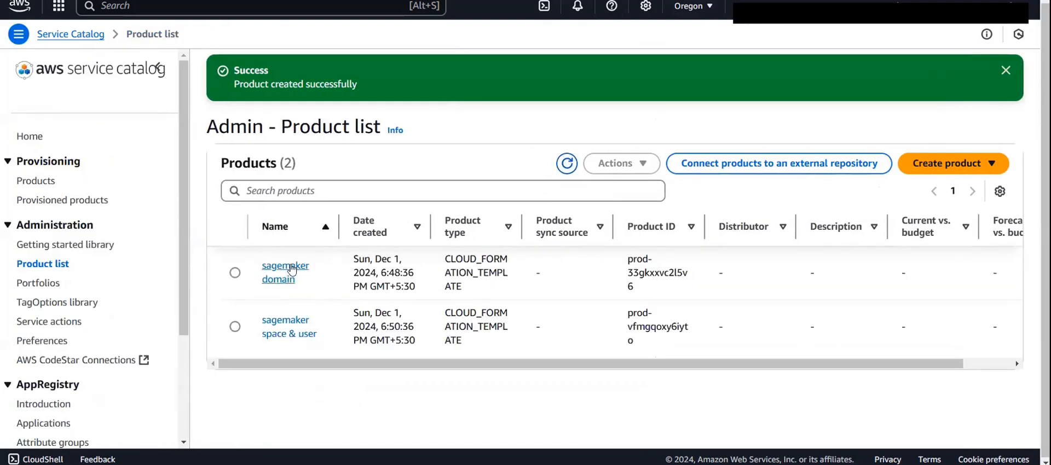
pyautogui.moveTo(299, 280); pyautogui.dragTo(259, 262)
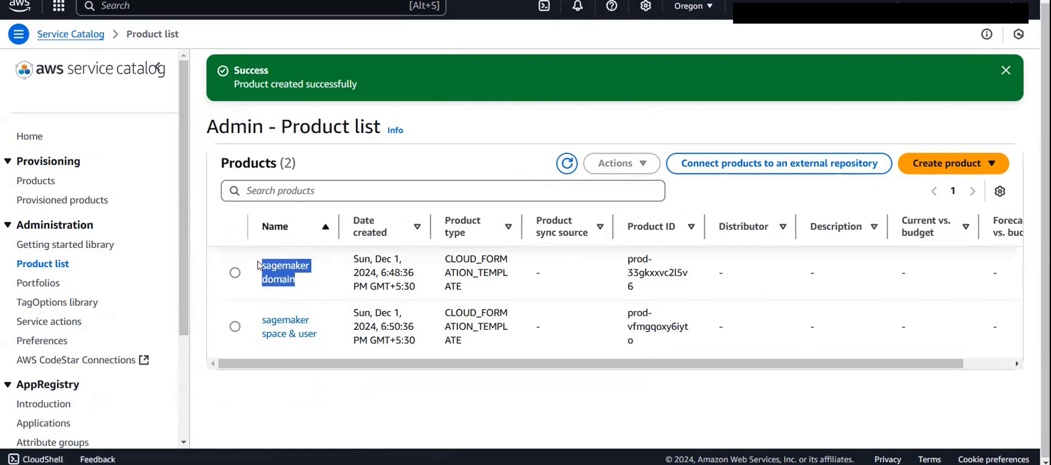
pyautogui.moveTo(322, 336); pyautogui.dragTo(258, 320)
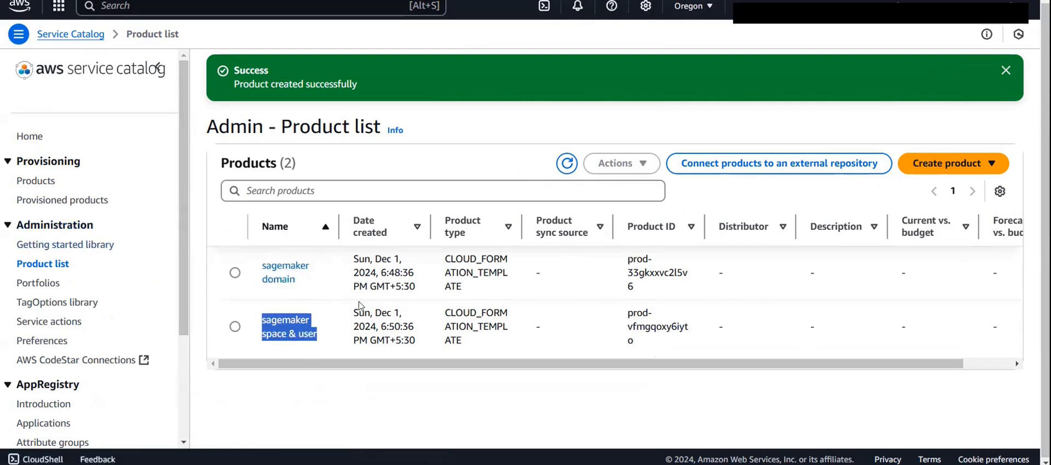
pyautogui.click(380, 405)
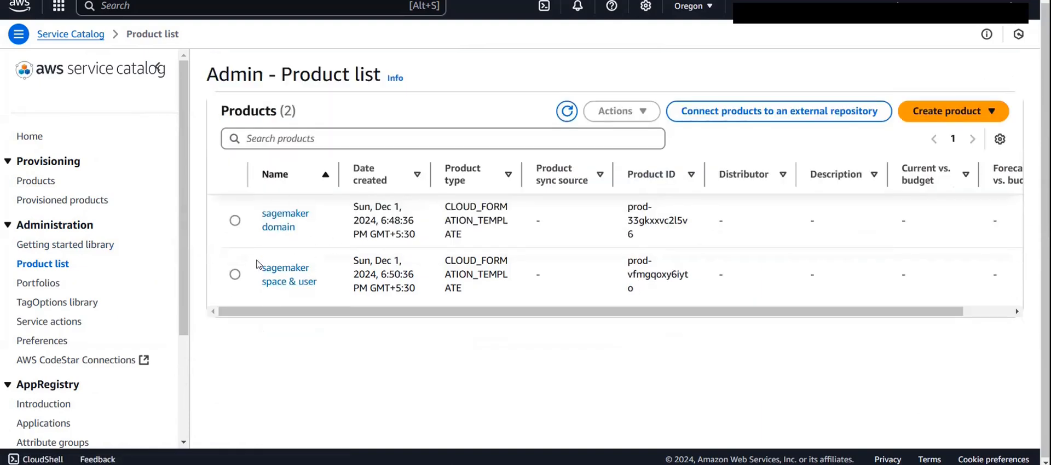
pyautogui.moveTo(309, 236); pyautogui.dragTo(256, 213)
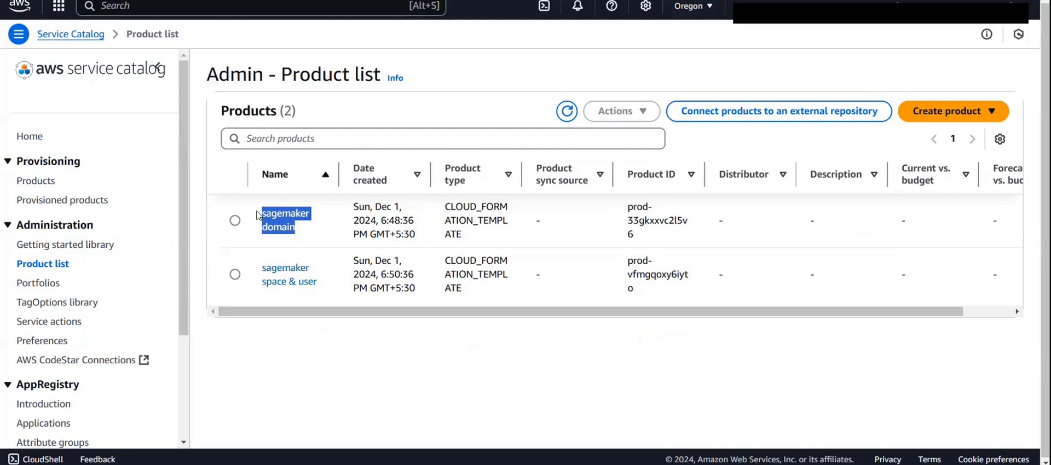
pyautogui.click(271, 350)
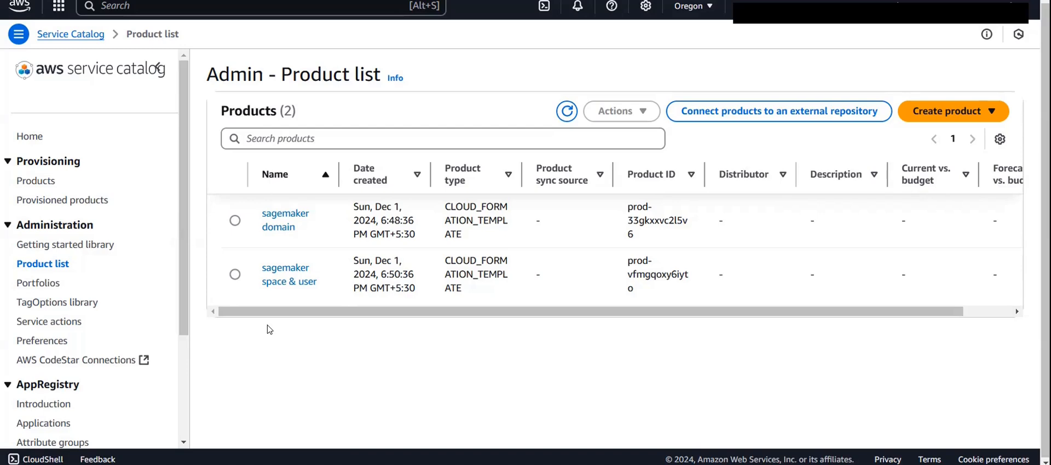
# Start a new local portfolio in Service Catalog and name it developers-team.
pyautogui.click(41, 283)
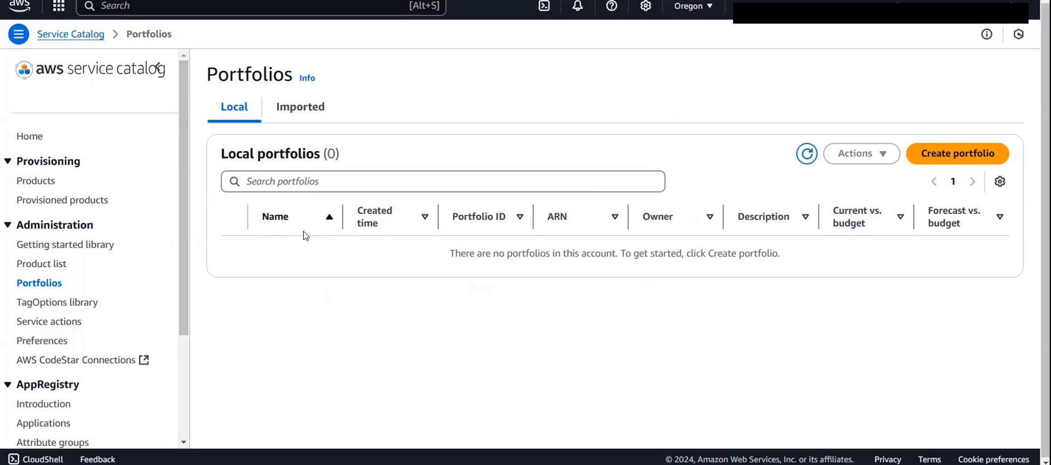
pyautogui.click(947, 154)
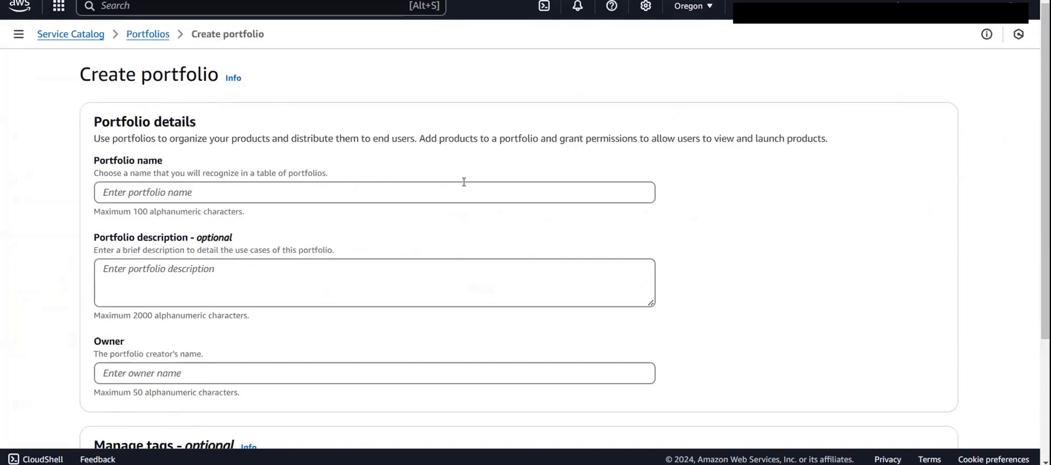
pyautogui.click(425, 185)
pyautogui.click(212, 221)
pyautogui.scroll(-1, 237, 272)
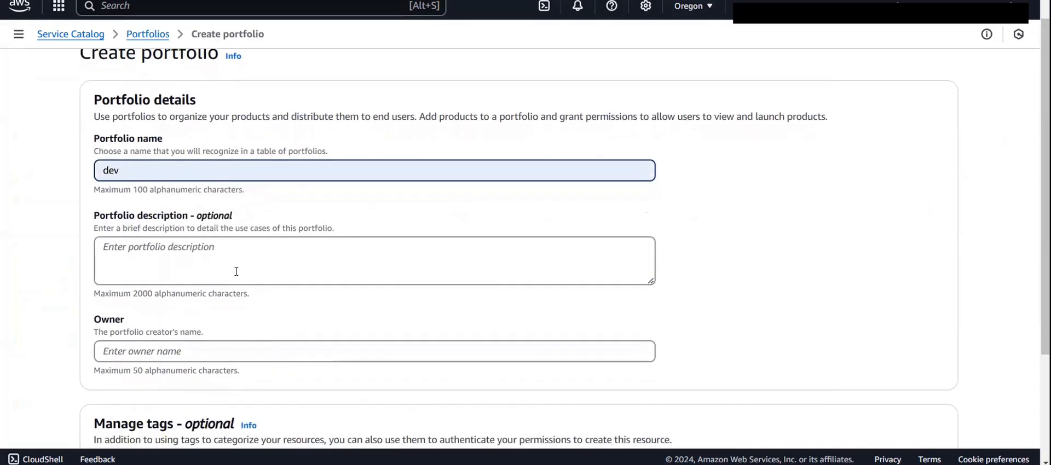
pyautogui.write('elopers-team')
pyautogui.scroll(-2, 236, 271)
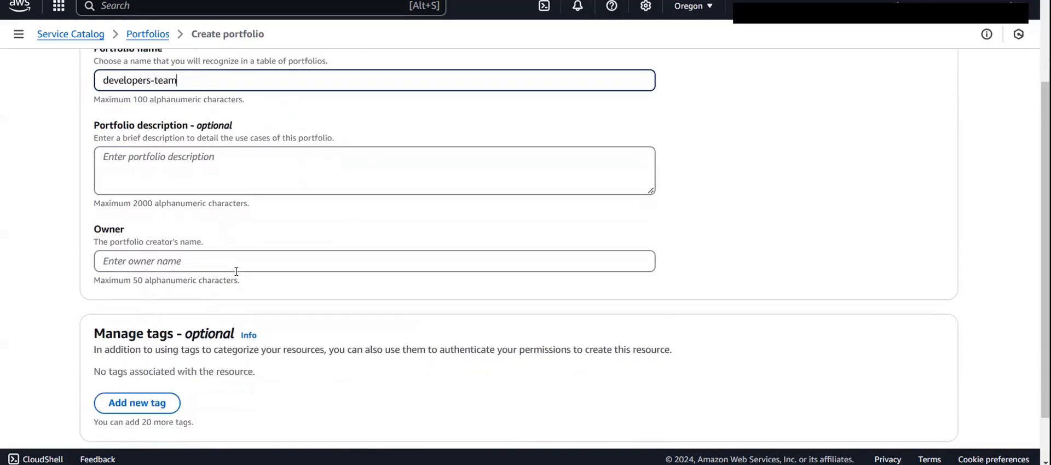
# Set the portfolio's owner to "company" and create the portfolio.
pyautogui.click(234, 258)
pyautogui.click(215, 283)
pyautogui.scroll(-2, 214, 282)
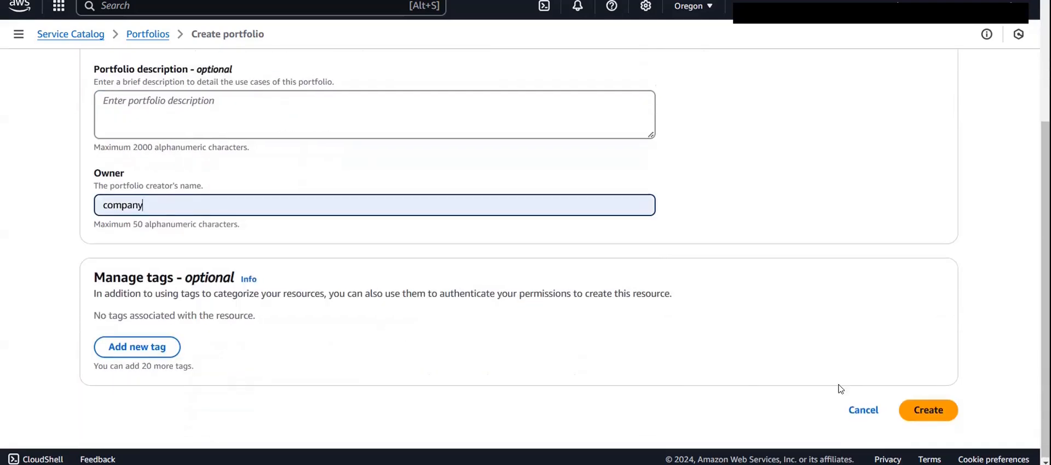
pyautogui.scroll(3, 841, 274)
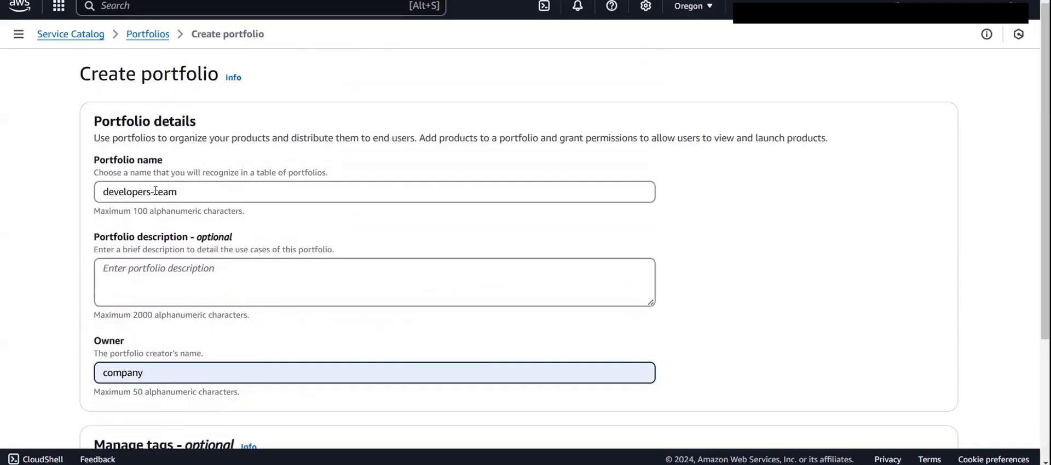
pyautogui.scroll(-5, 380, 366)
pyautogui.click(972, 407)
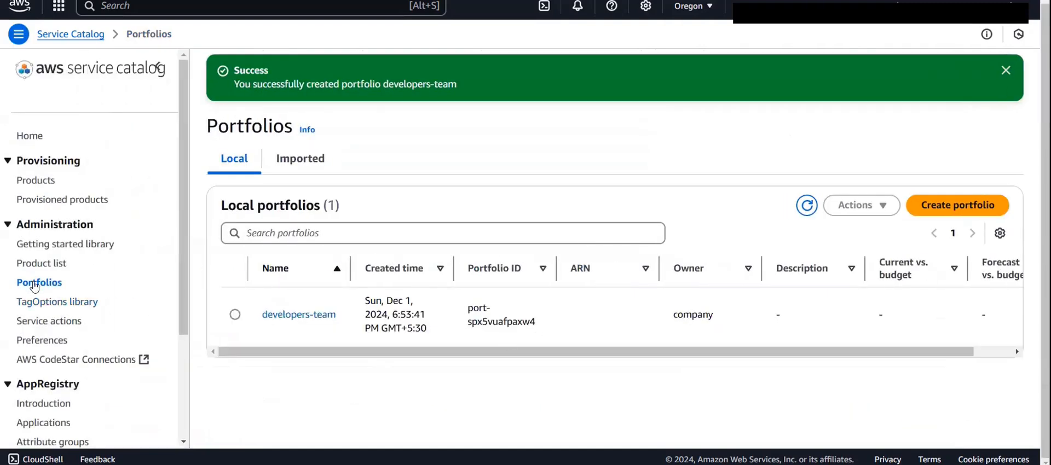
pyautogui.click(37, 264)
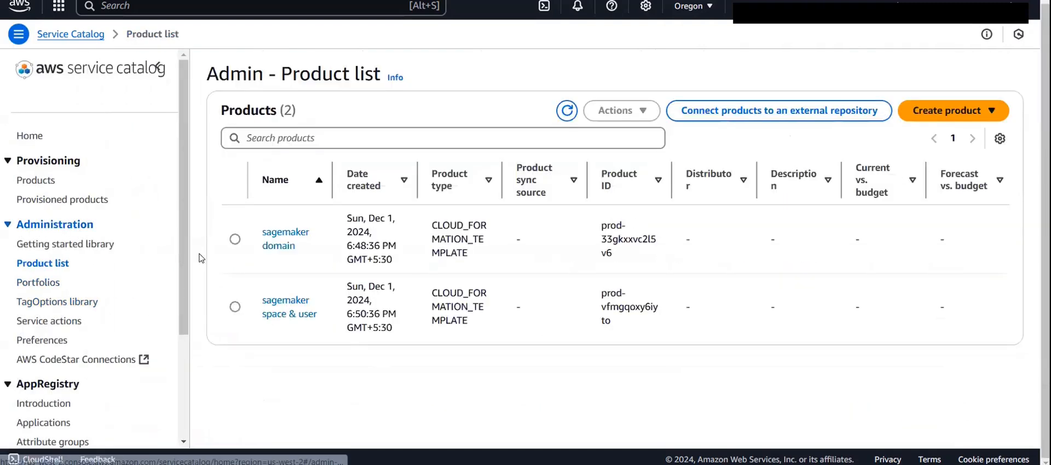
pyautogui.click(55, 283)
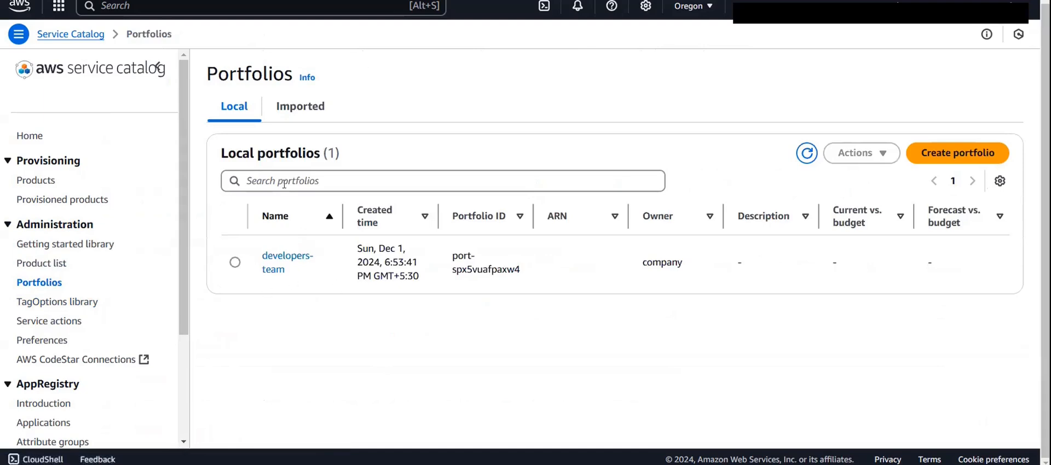
pyautogui.click(274, 256)
pyautogui.scroll(-2, 274, 256)
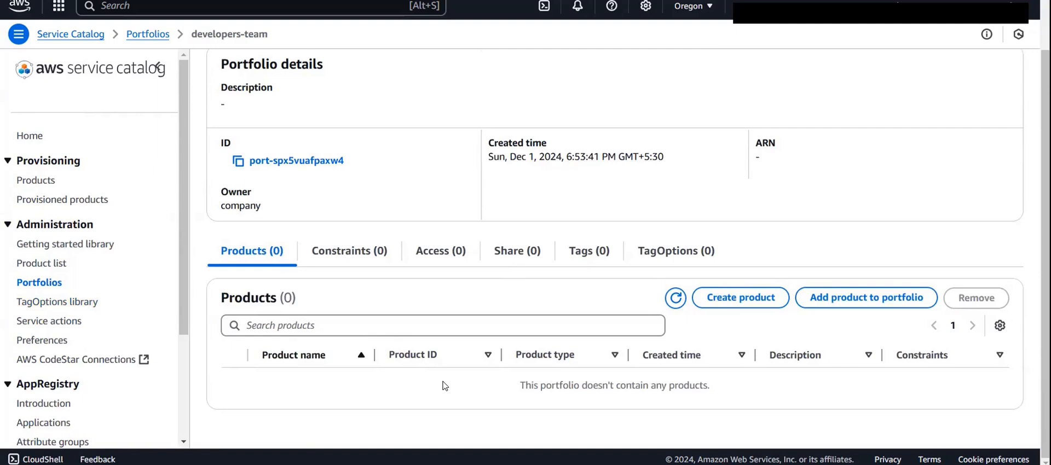
pyautogui.click(880, 299)
pyautogui.hscroll(-5, 628, 348)
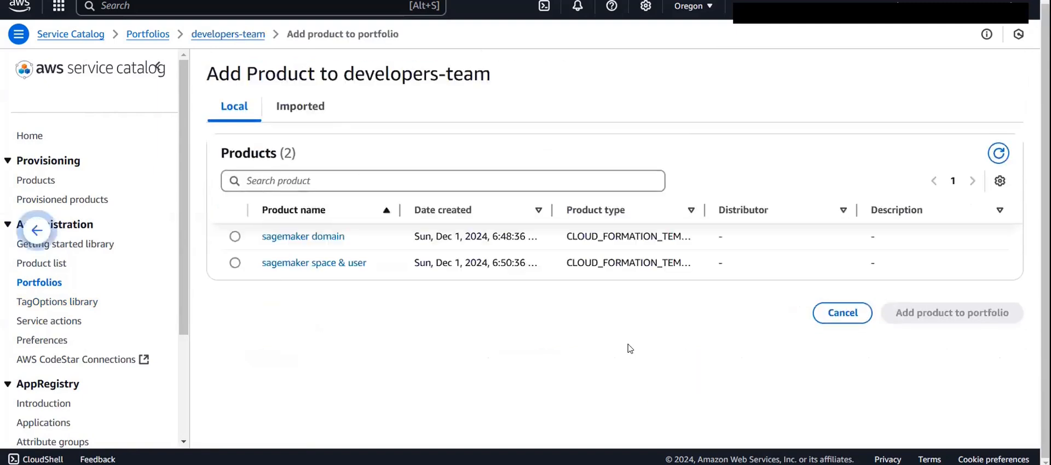
pyautogui.click(41, 286)
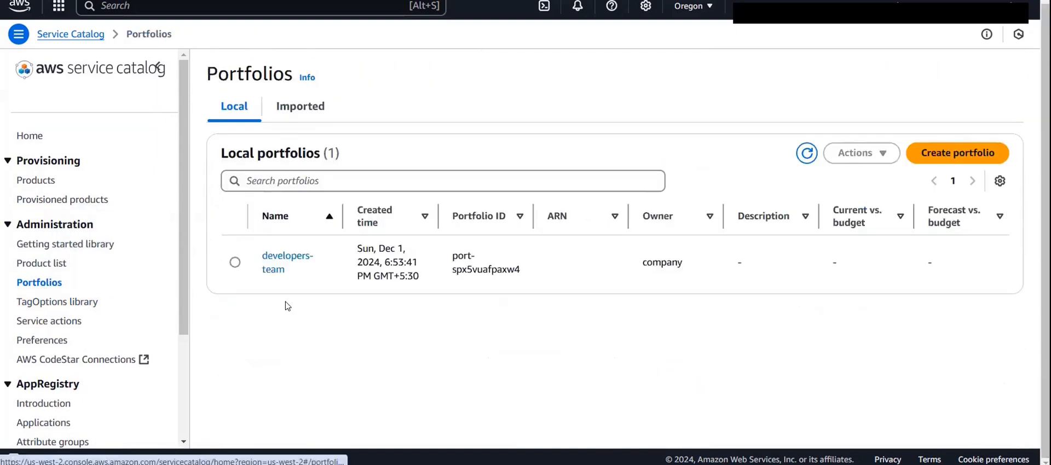
# Add the sagemaker domain product to the developers-team portfolio.
pyautogui.click(289, 264)
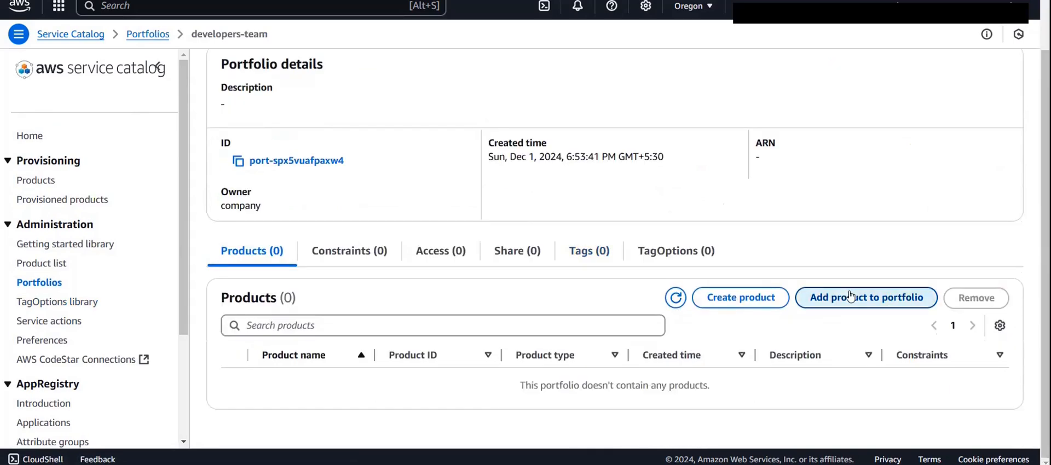
pyautogui.click(903, 297)
pyautogui.click(235, 236)
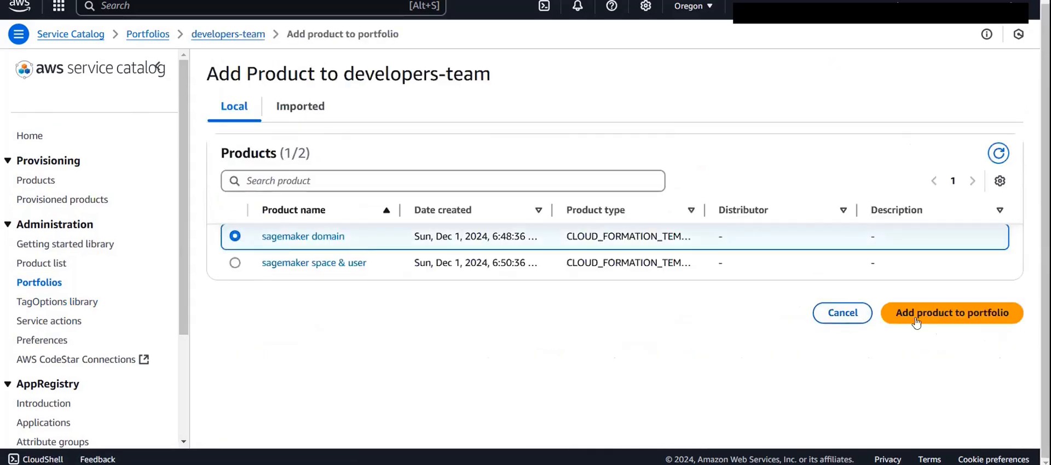
pyautogui.click(946, 324)
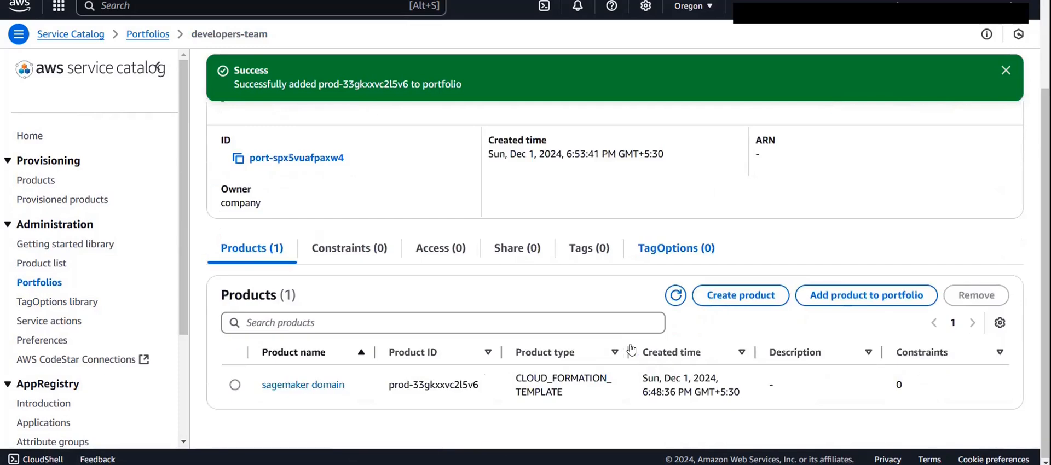
# Add the sagemaker space & user product to the developers-team portfolio.
pyautogui.click(817, 297)
pyautogui.click(234, 263)
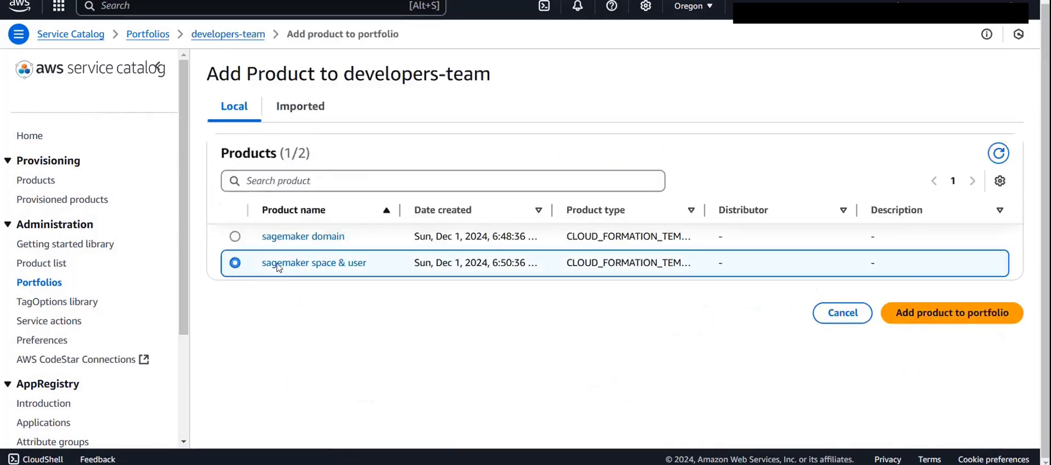
pyautogui.click(919, 316)
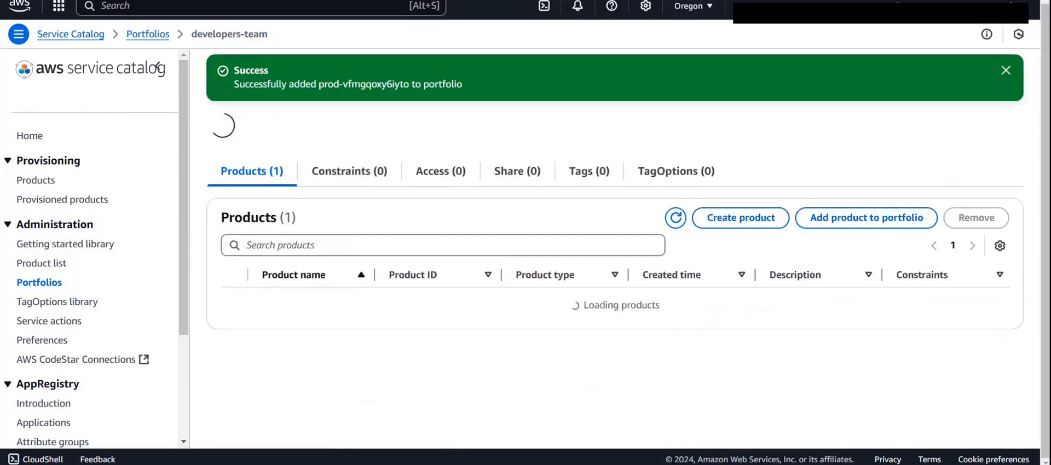
pyautogui.scroll(-3, 325, 177)
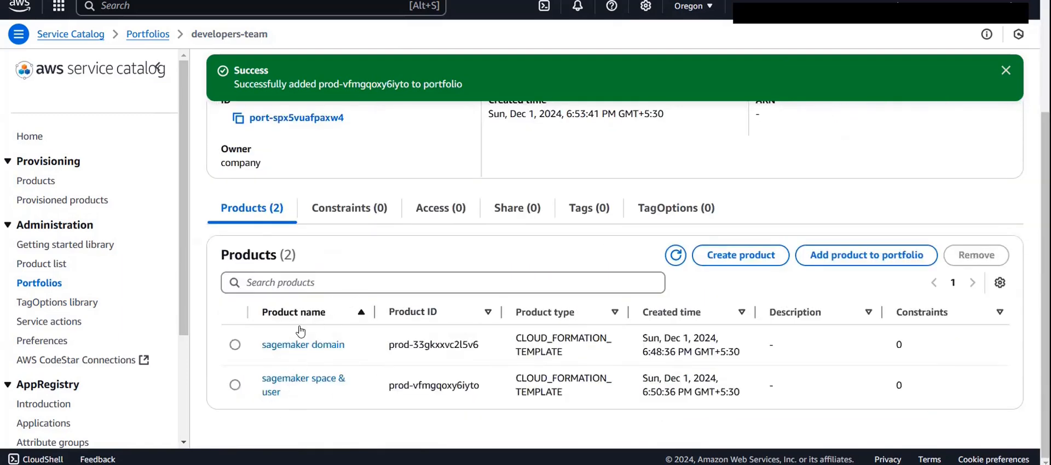
pyautogui.scroll(3, 422, 232)
pyautogui.scroll(-3, 428, 223)
# Start granting access to the developers-team portfolio for an IAM principal.
pyautogui.click(437, 213)
pyautogui.scroll(3, 444, 224)
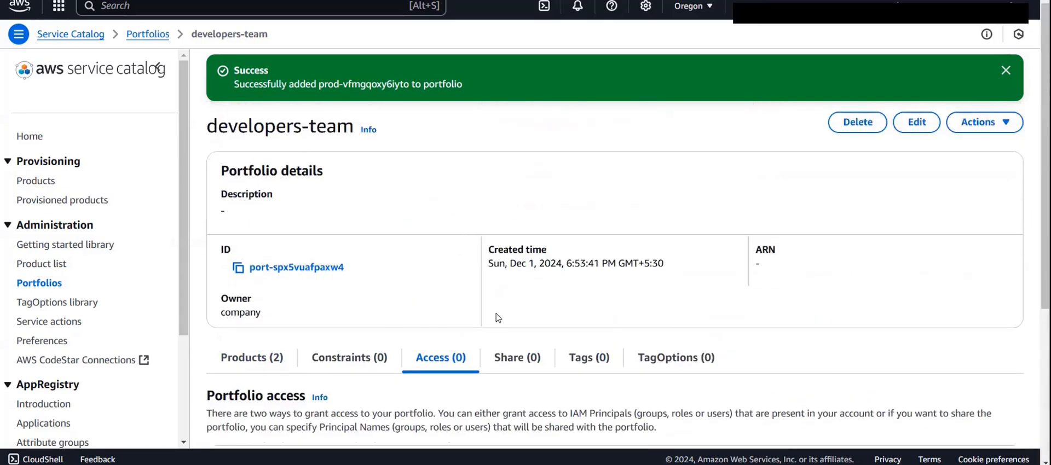
pyautogui.scroll(-4, 454, 235)
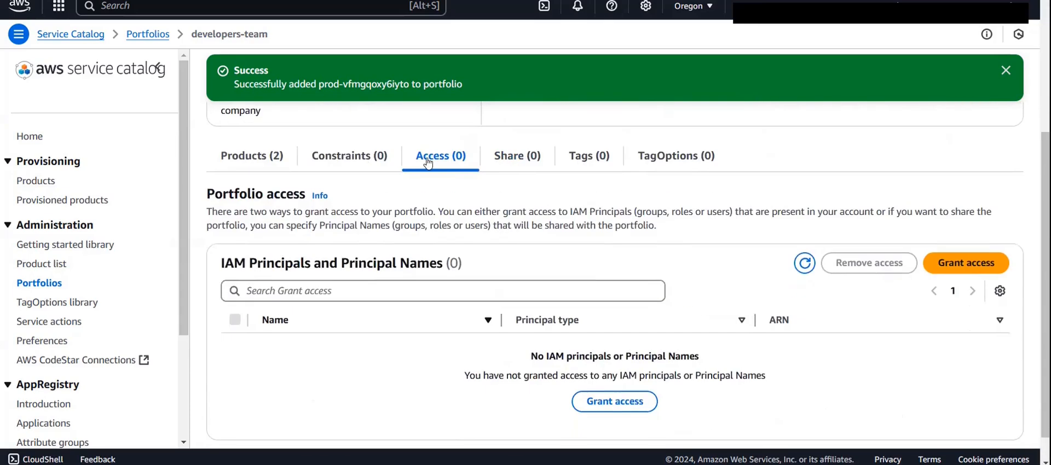
pyautogui.click(987, 263)
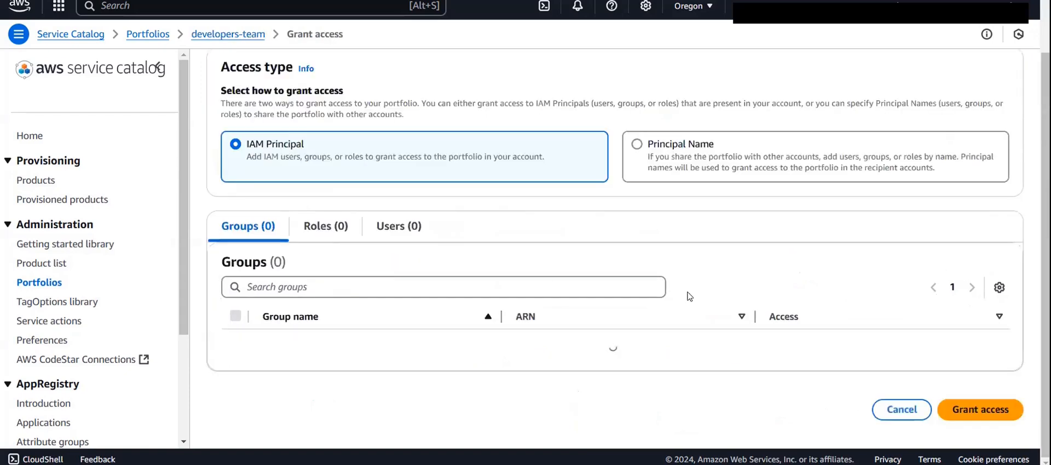
pyautogui.scroll(-1, 650, 308)
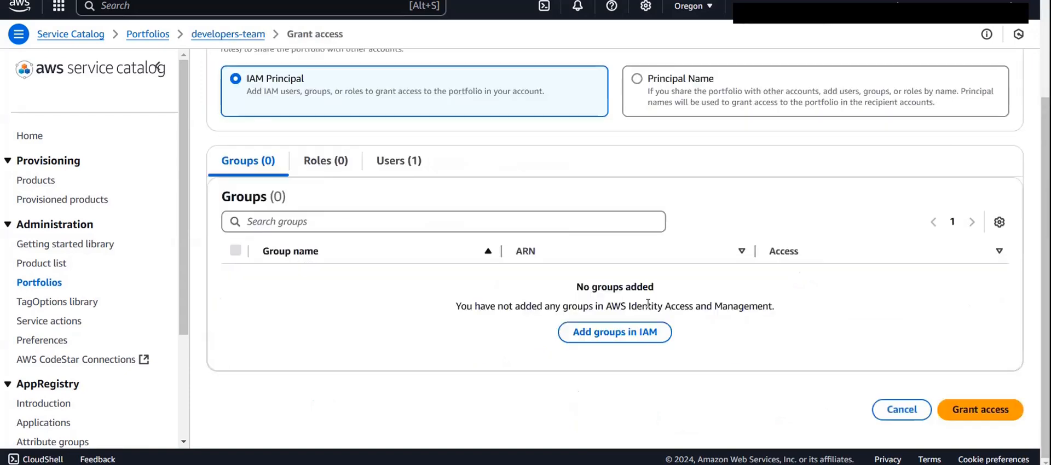
# Grant the IAM user data-scientist-test-user access to the portfolio.
pyautogui.click(401, 169)
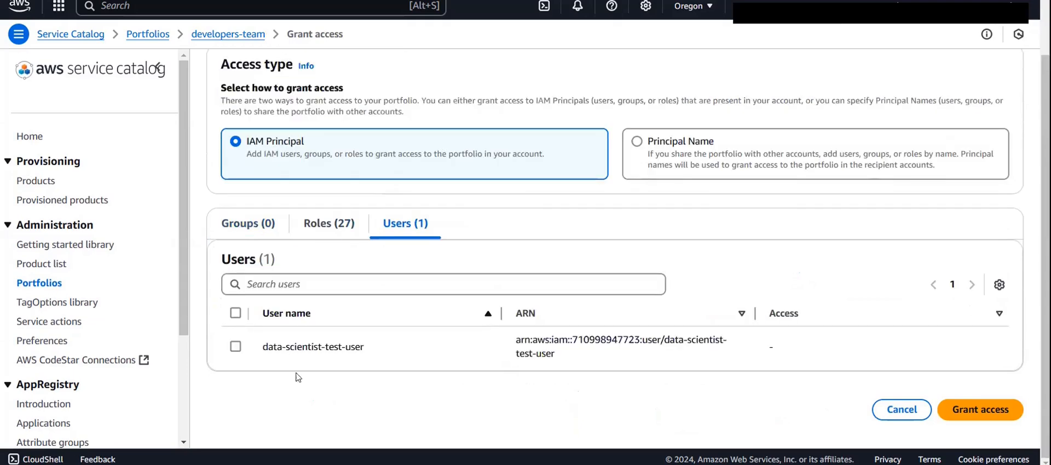
pyautogui.click(347, 223)
pyautogui.click(243, 226)
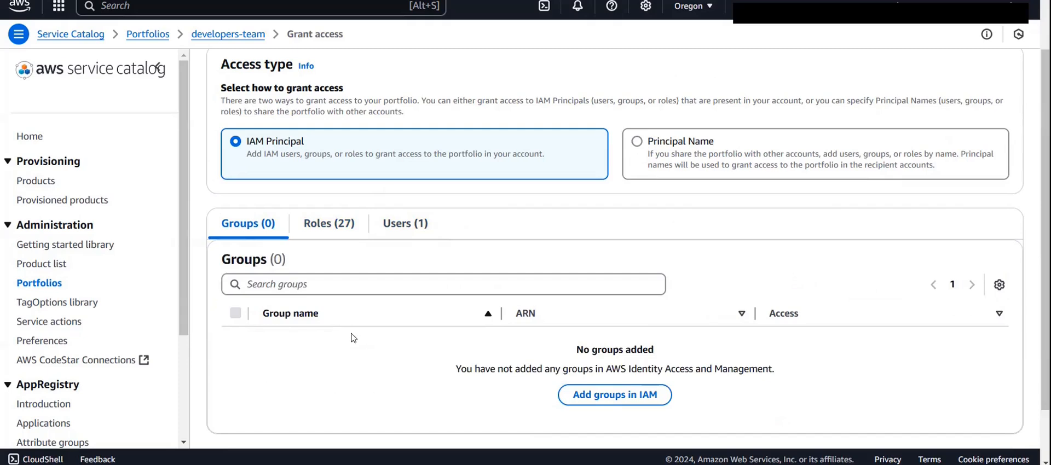
pyautogui.click(416, 227)
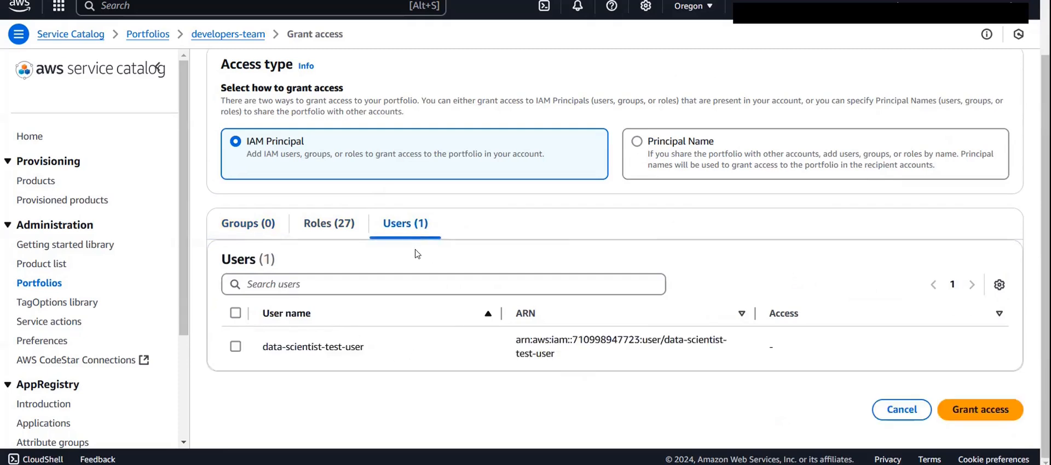
pyautogui.click(255, 234)
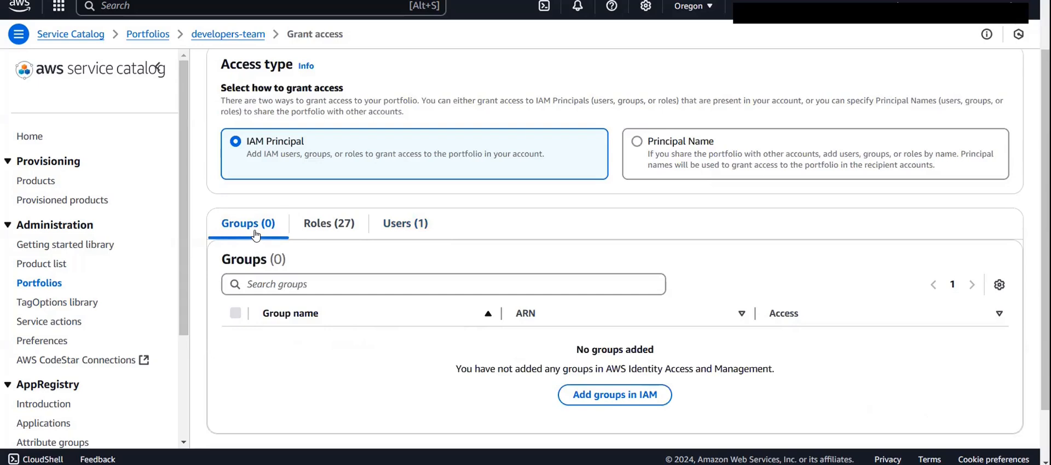
pyautogui.click(416, 224)
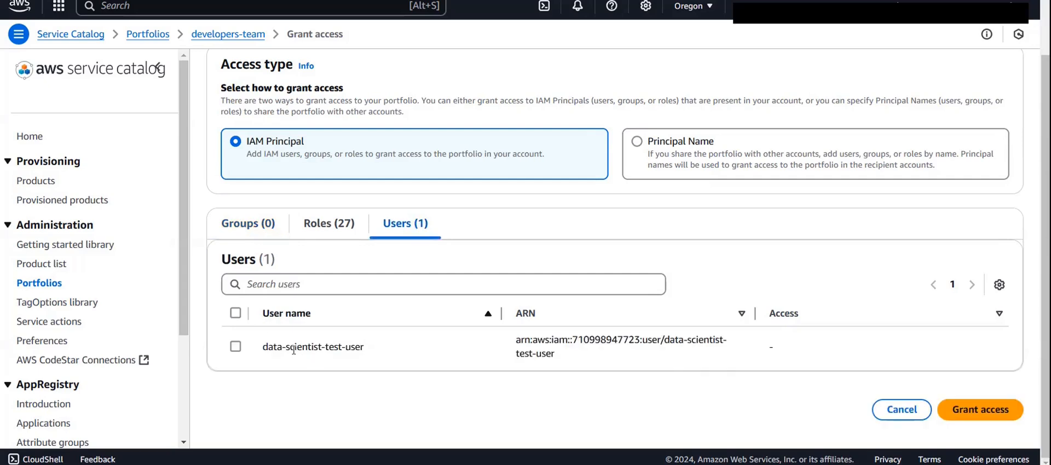
pyautogui.click(235, 346)
pyautogui.click(980, 411)
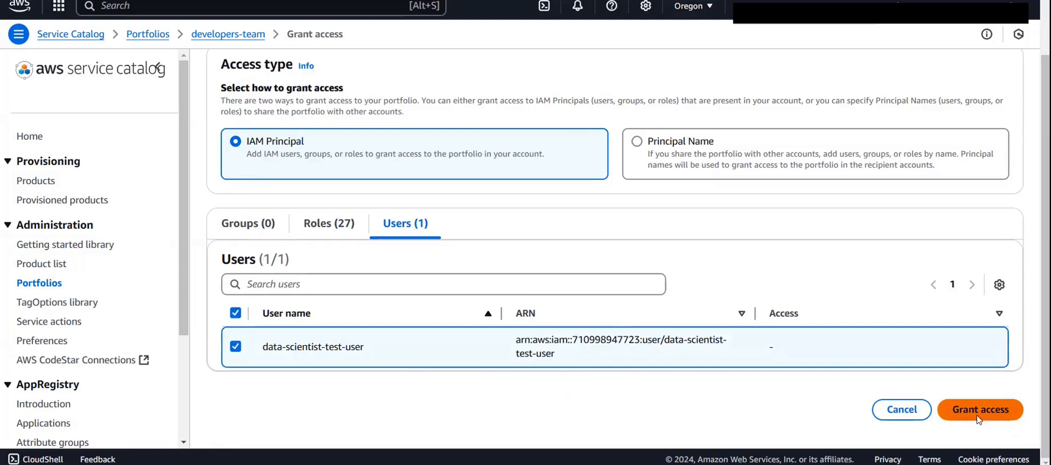
pyautogui.scroll(-2, 387, 432)
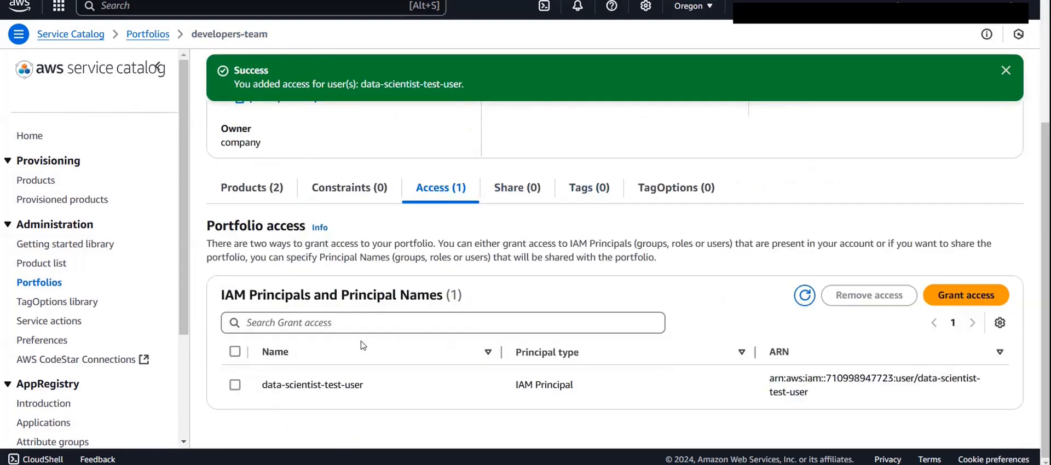
# Review the products and the access entries of the developers-team portfolio.
pyautogui.click(252, 187)
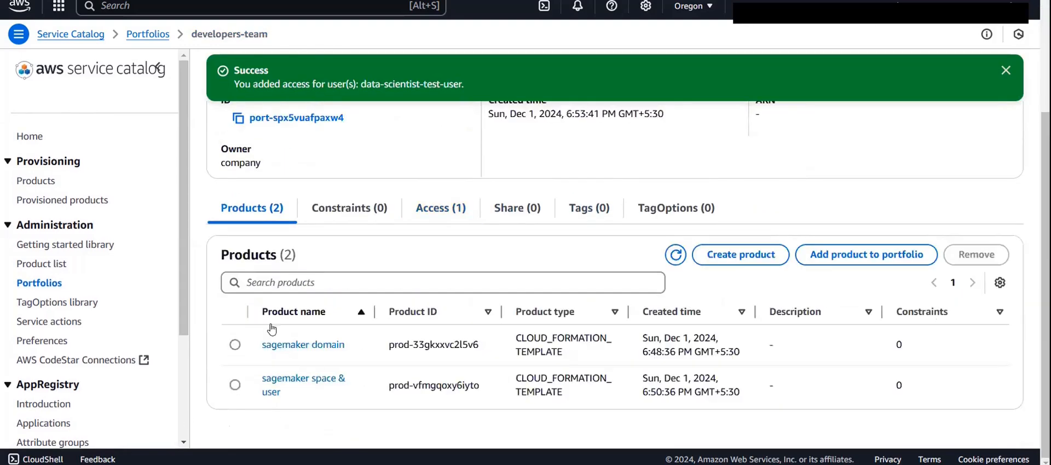
pyautogui.click(440, 215)
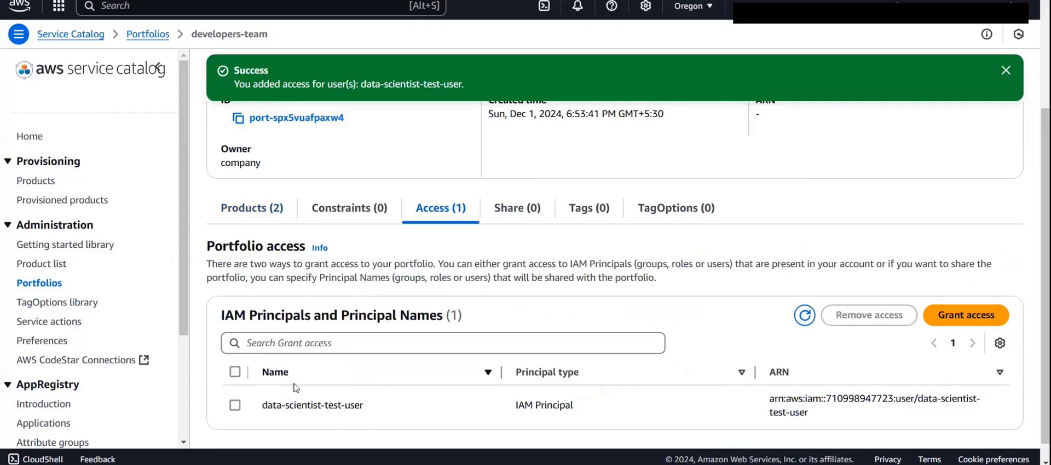
pyautogui.click(265, 206)
pyautogui.scroll(3, 374, 185)
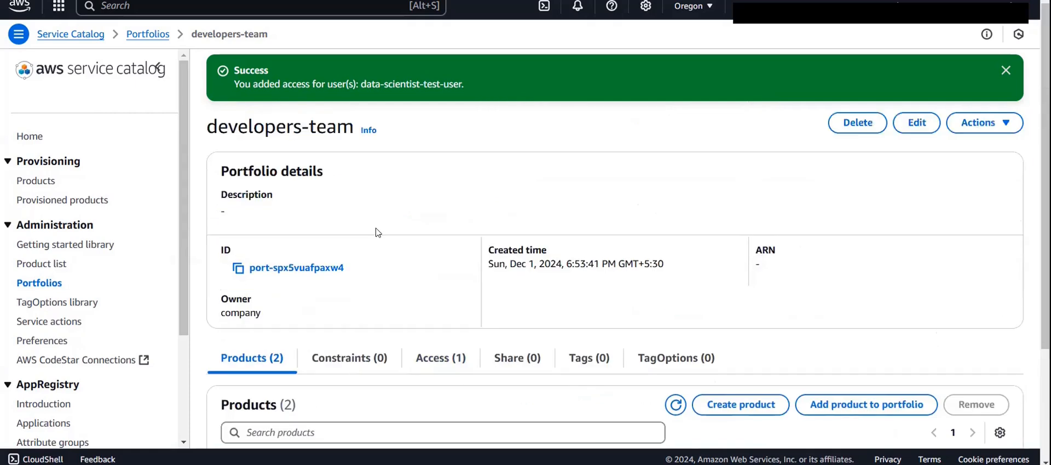
pyautogui.scroll(-3, 378, 232)
# Try to remove the sagemaker domain product from the developers-team portfolio.
pyautogui.click(236, 346)
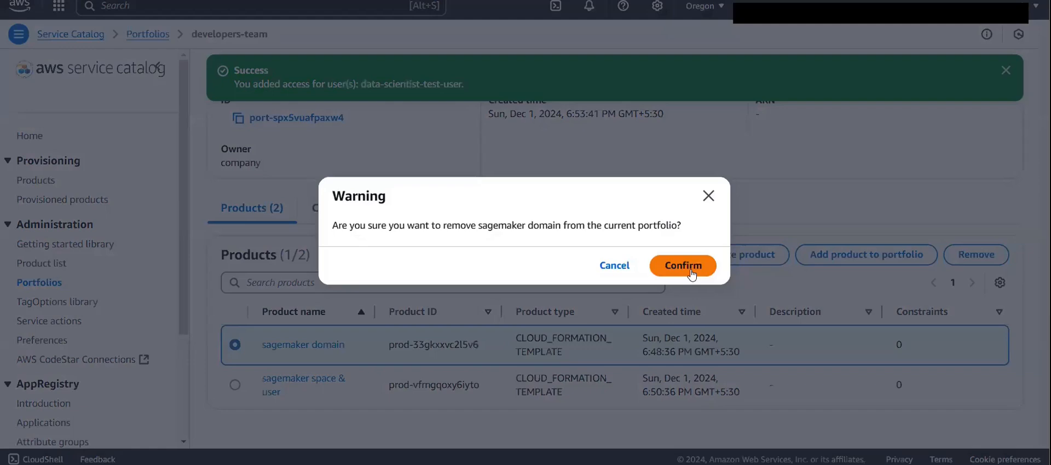
pyautogui.click(684, 265)
pyautogui.click(706, 197)
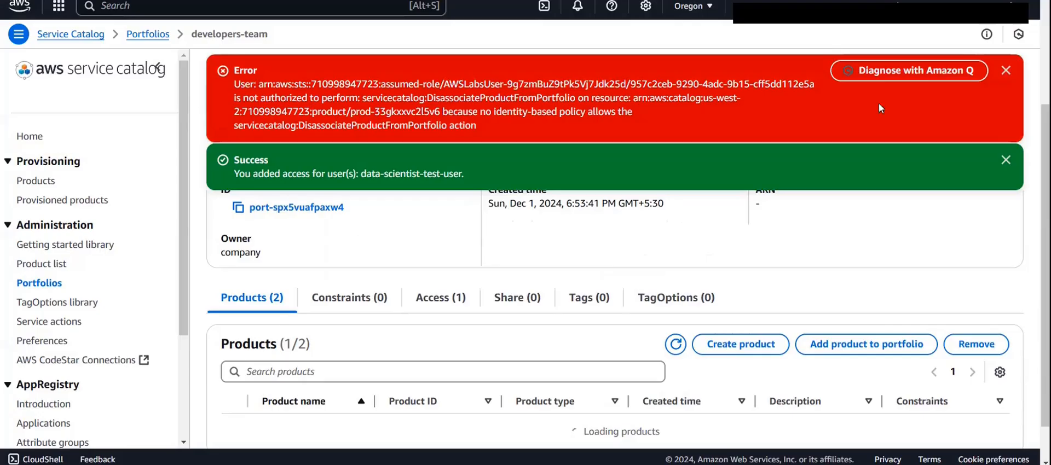
pyautogui.click(1005, 70)
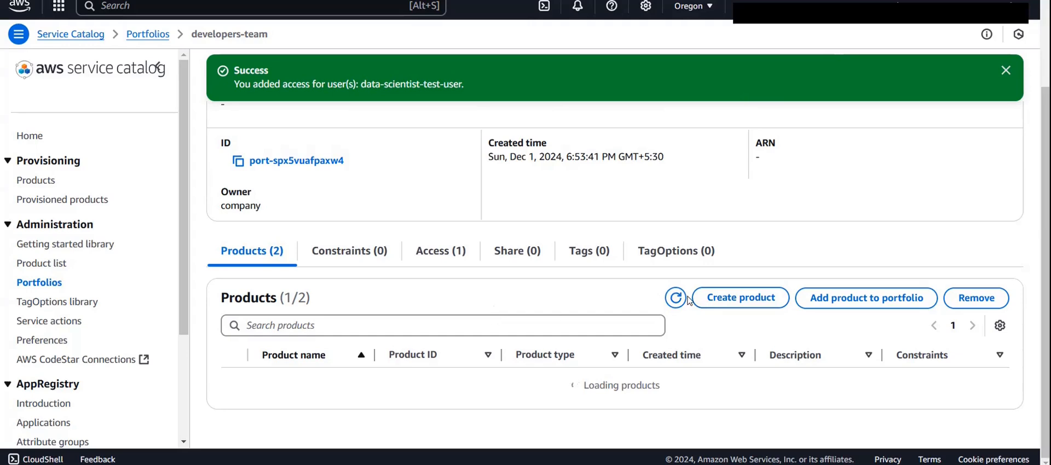
pyautogui.scroll(1, 619, 312)
pyautogui.scroll(1, 618, 314)
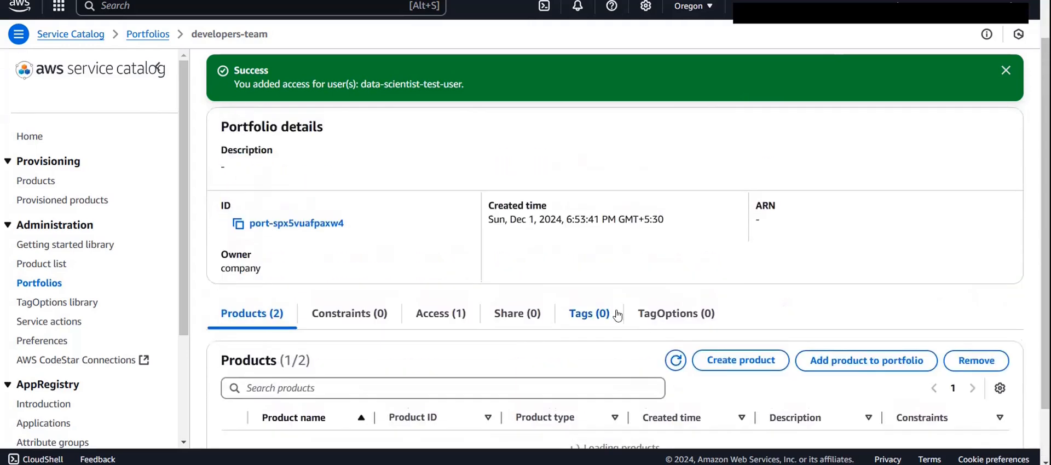
pyautogui.scroll(-2, 619, 314)
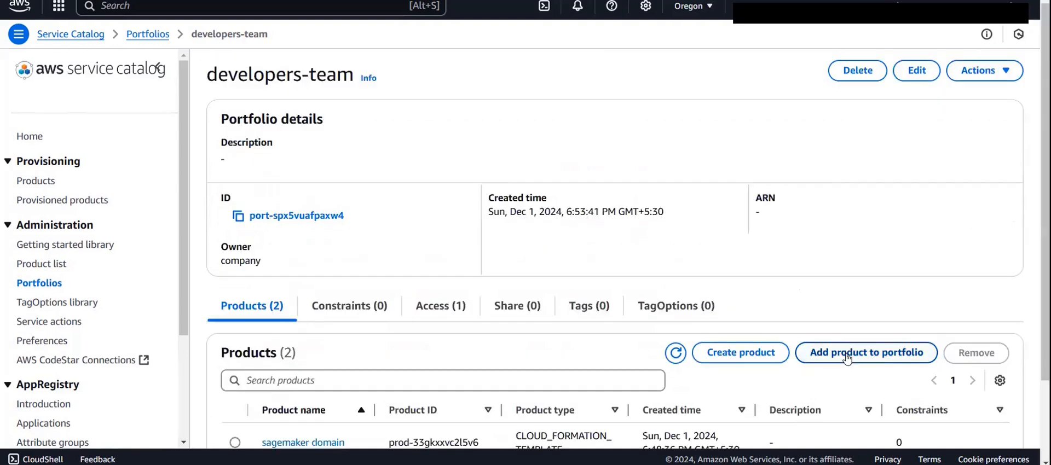
# Add the sagemaker domain product to the developers-team portfolio again.
pyautogui.click(846, 358)
pyautogui.click(224, 238)
pyautogui.click(1004, 324)
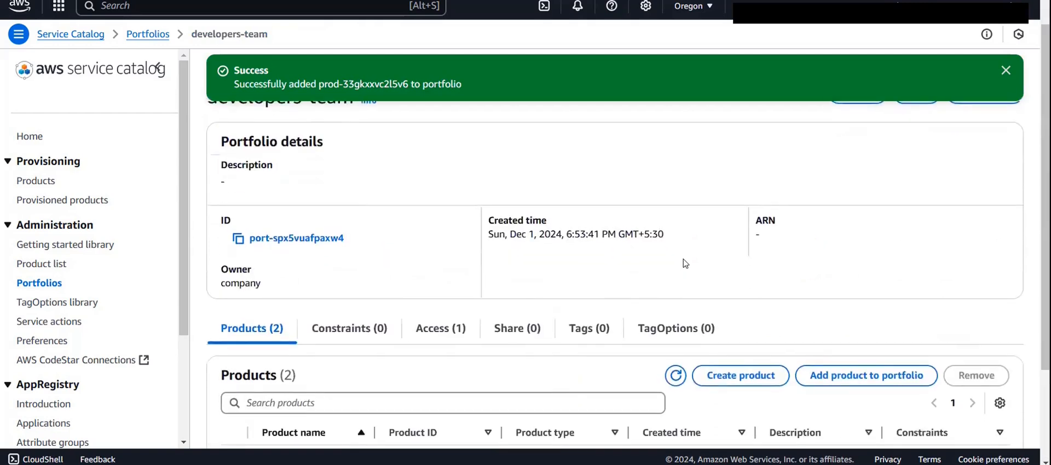
pyautogui.scroll(-2, 685, 264)
pyautogui.click(453, 206)
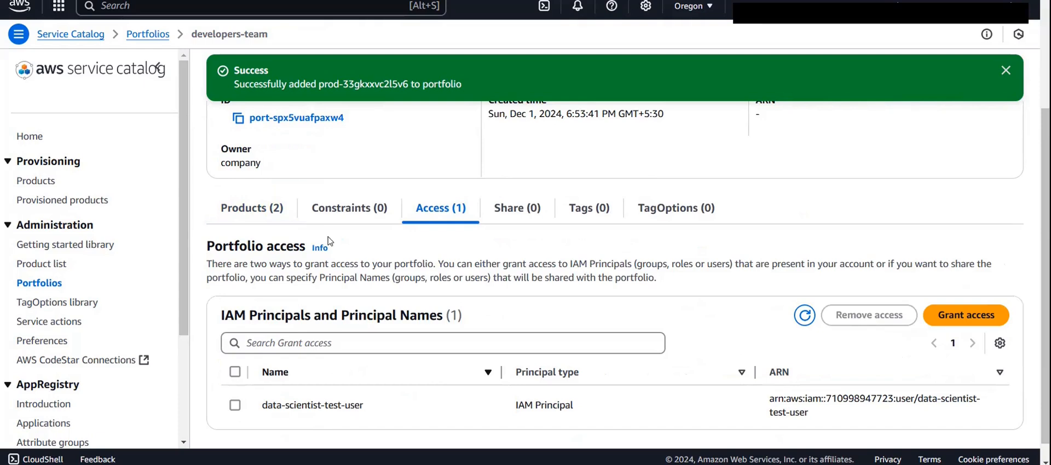
pyautogui.click(235, 405)
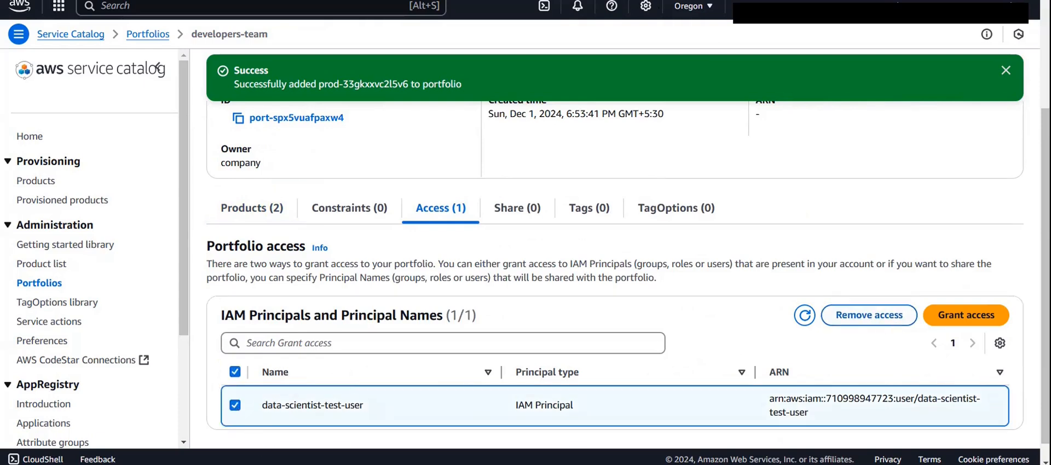
pyautogui.scroll(-1, 846, 166)
pyautogui.scroll(1, 823, 206)
pyautogui.scroll(-1, 849, 357)
pyautogui.click(868, 296)
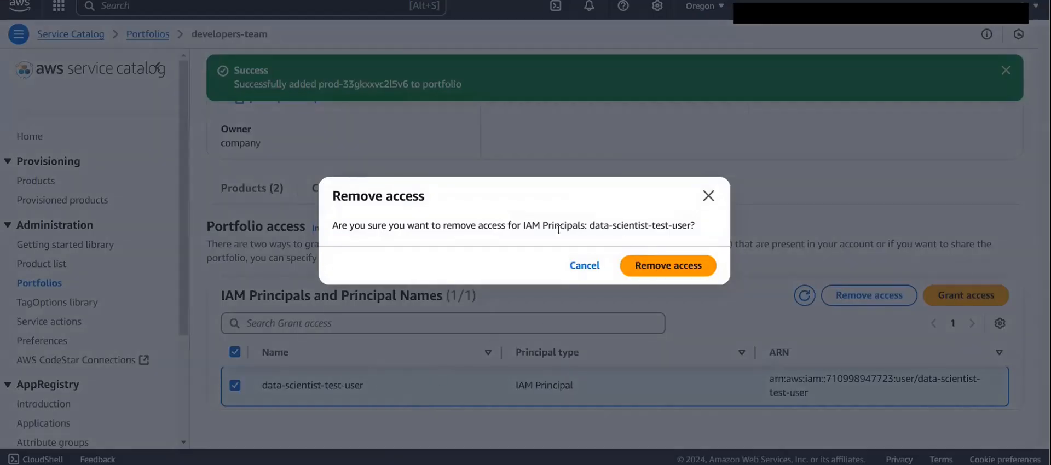
pyautogui.click(709, 197)
pyautogui.scroll(3, 499, 297)
pyautogui.scroll(-3, 813, 167)
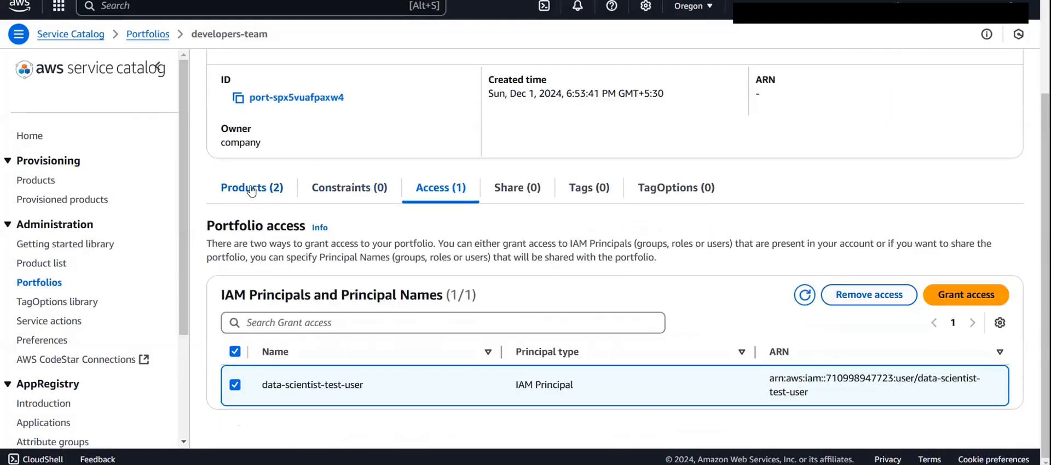
# Examine the admin product list and the products and access entries of the developers-team portfolio.
pyautogui.scroll(2, 251, 192)
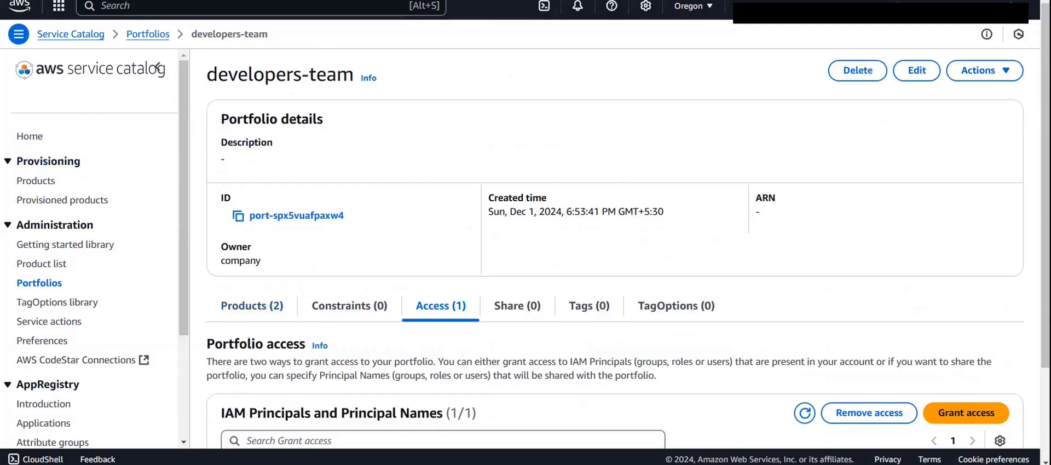
pyautogui.click(252, 306)
pyautogui.scroll(-2, 661, 173)
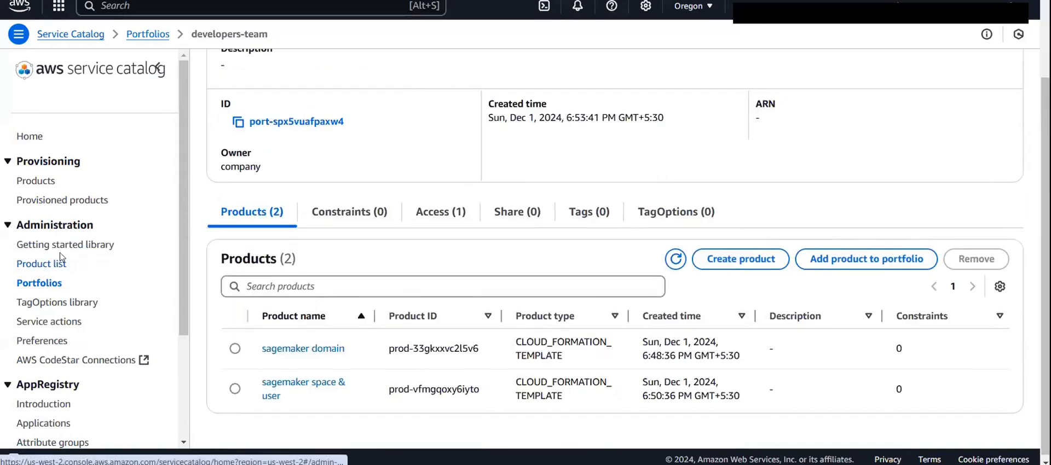
pyautogui.click(41, 265)
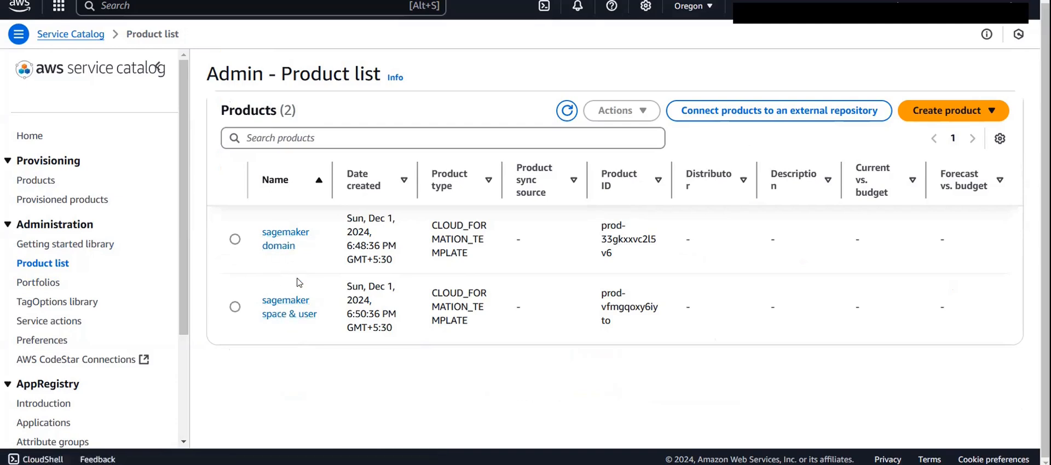
pyautogui.click(19, 282)
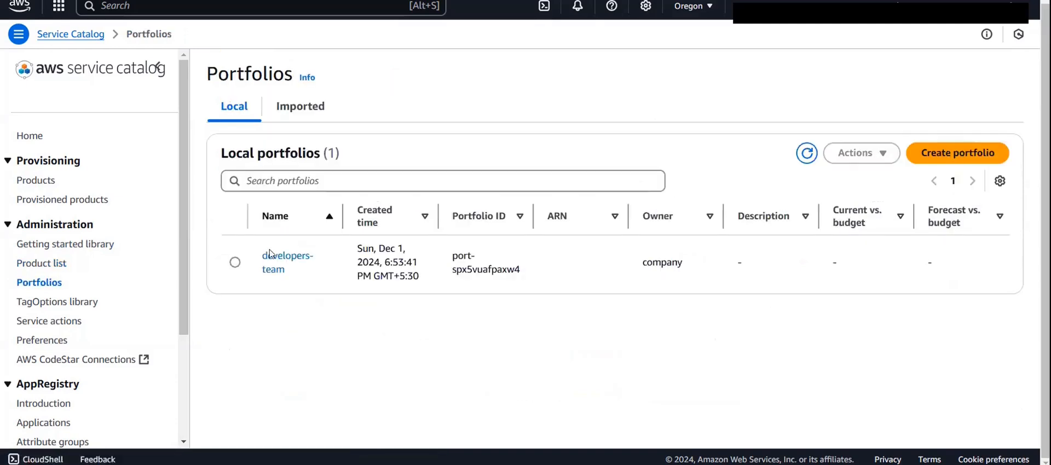
pyautogui.click(272, 267)
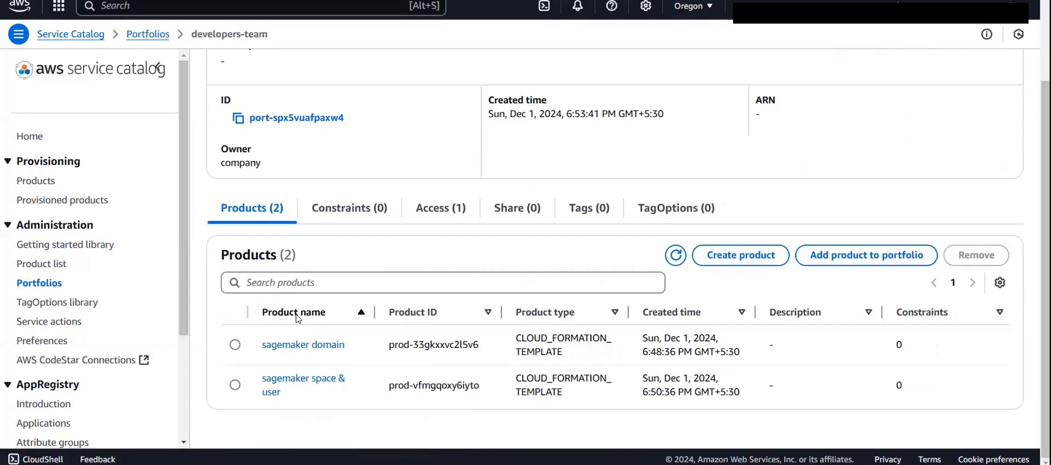
pyautogui.click(431, 210)
pyautogui.scroll(3, 264, 310)
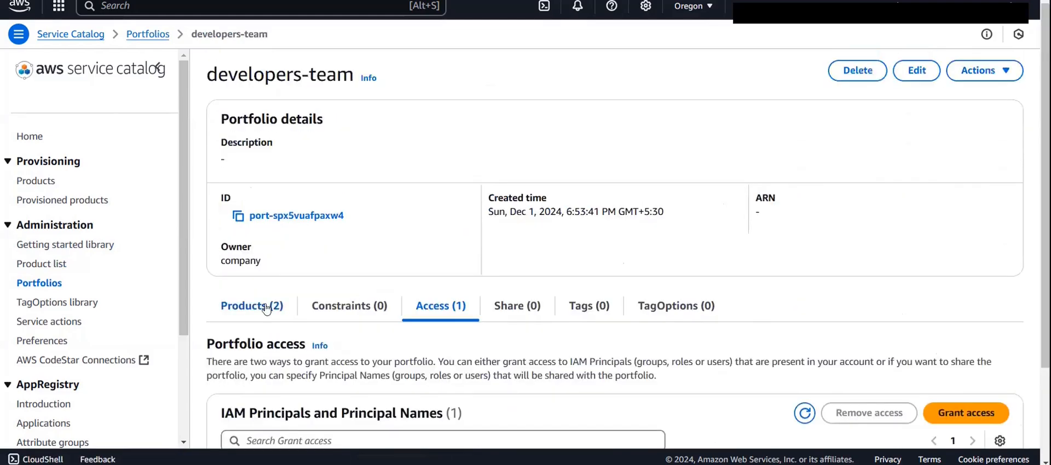
pyautogui.scroll(-3, 264, 312)
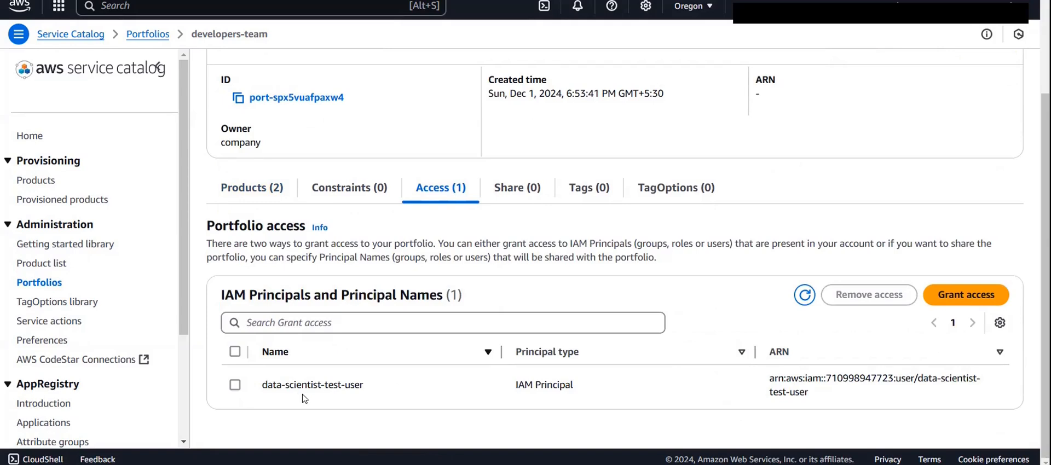
pyautogui.scroll(3, 306, 398)
pyautogui.click(248, 293)
pyautogui.scroll(-2, 247, 298)
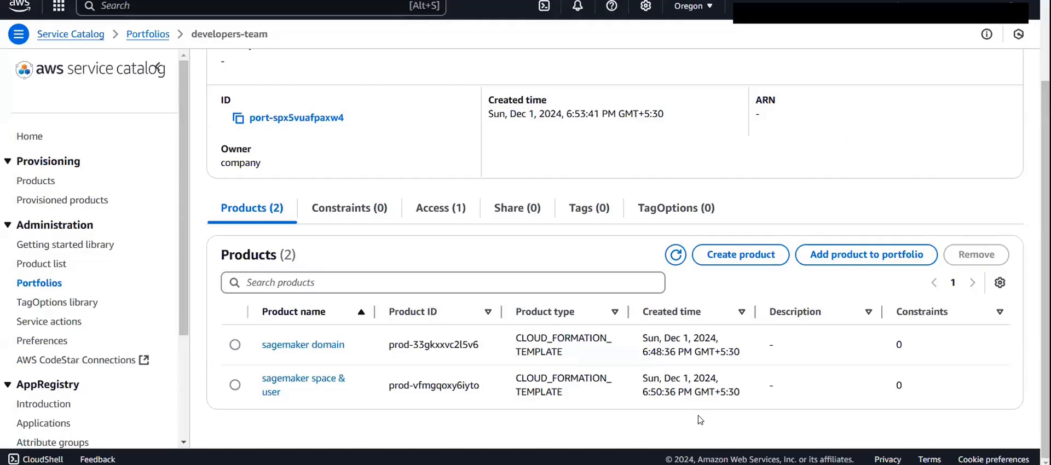
# Switch to the incognito Chrome window and open the account's AWS console sign-in page for IAM users.
pyautogui.moveTo(677, 464)
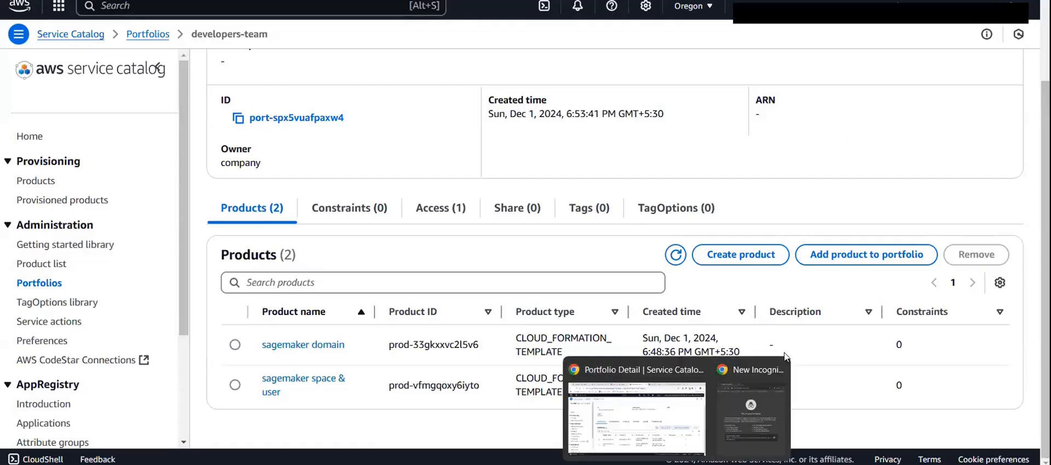
pyautogui.click(755, 401)
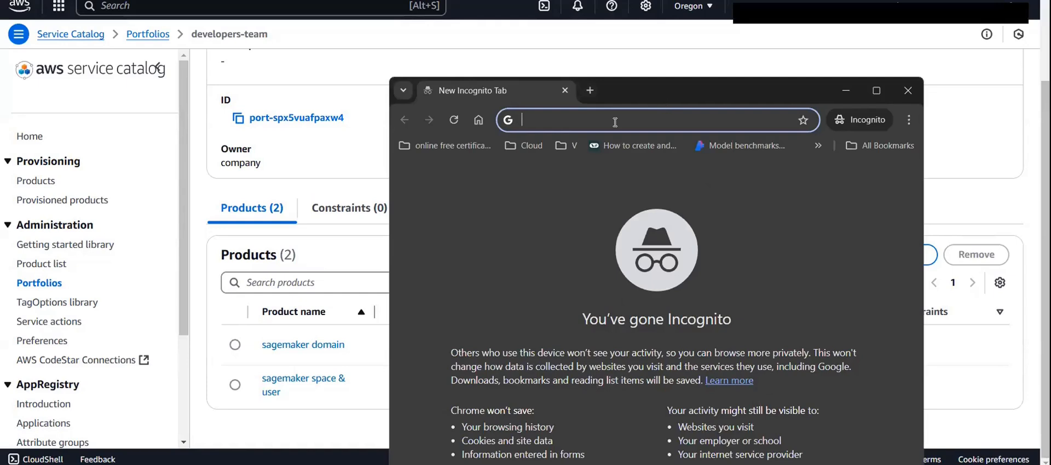
pyautogui.write('https://710998947723.signin.aws.amazon.com/console')
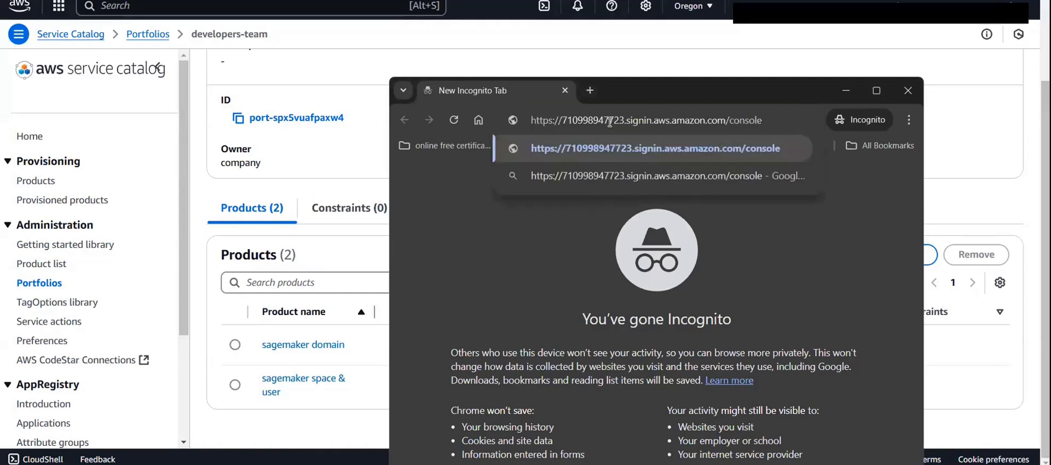
pyautogui.press('Return')
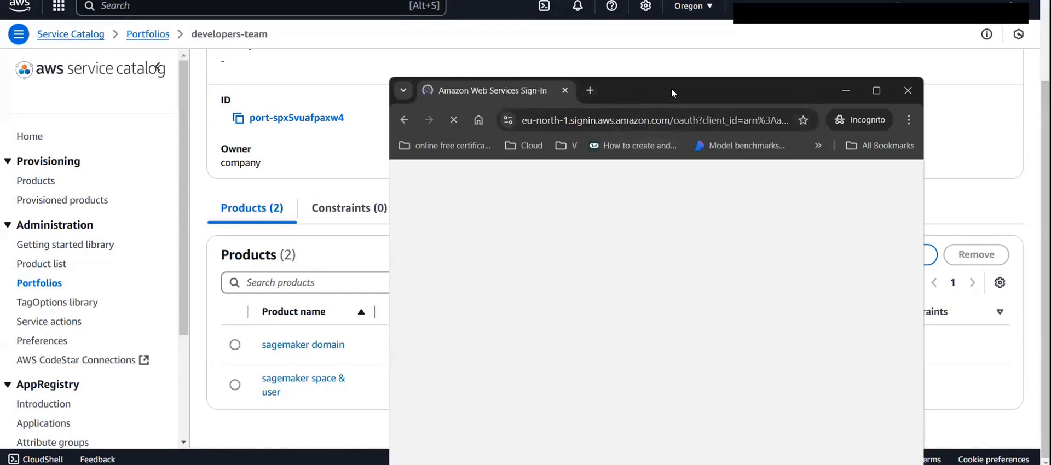
pyautogui.moveTo(671, 88); pyautogui.dragTo(580, 24)
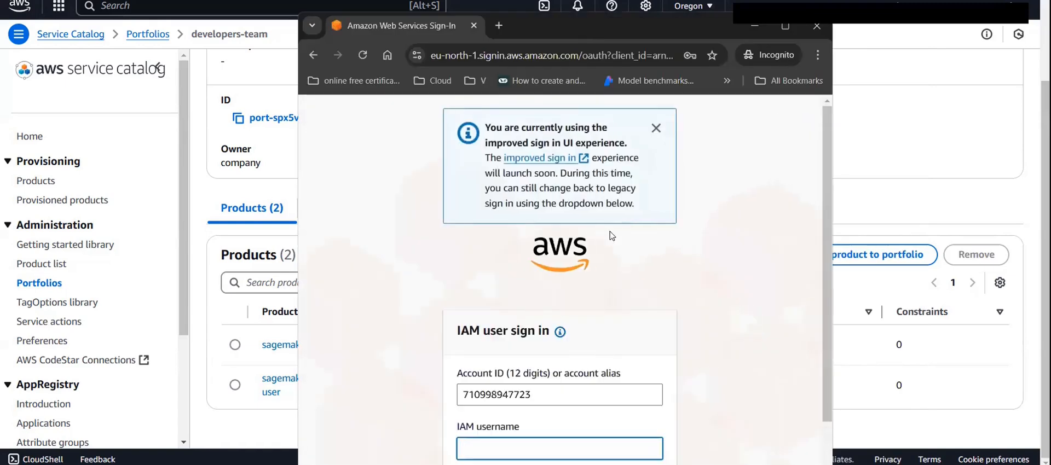
pyautogui.scroll(-4, 611, 235)
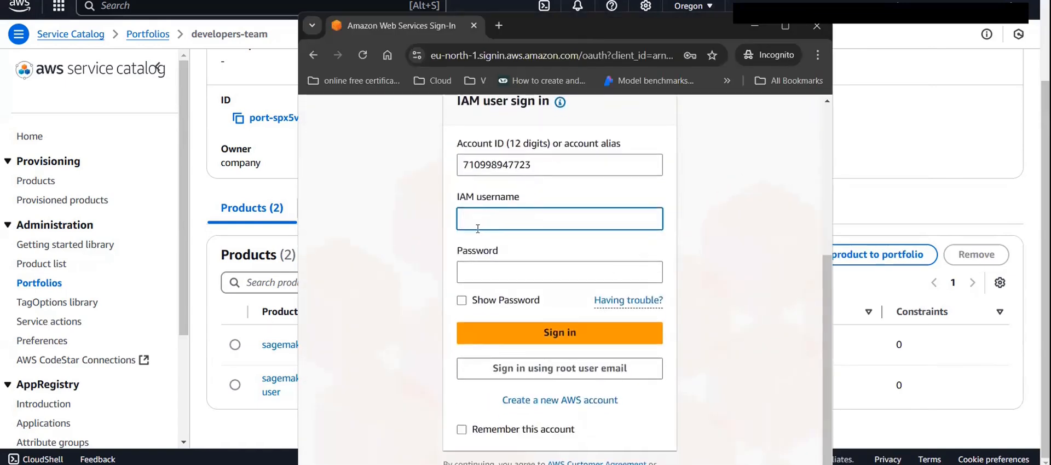
# Sign in to the AWS console as the IAM user data-scientist-test-user, taking the username from the portfolio's access entry and entering the account password.
pyautogui.click(949, 171)
pyautogui.click(450, 211)
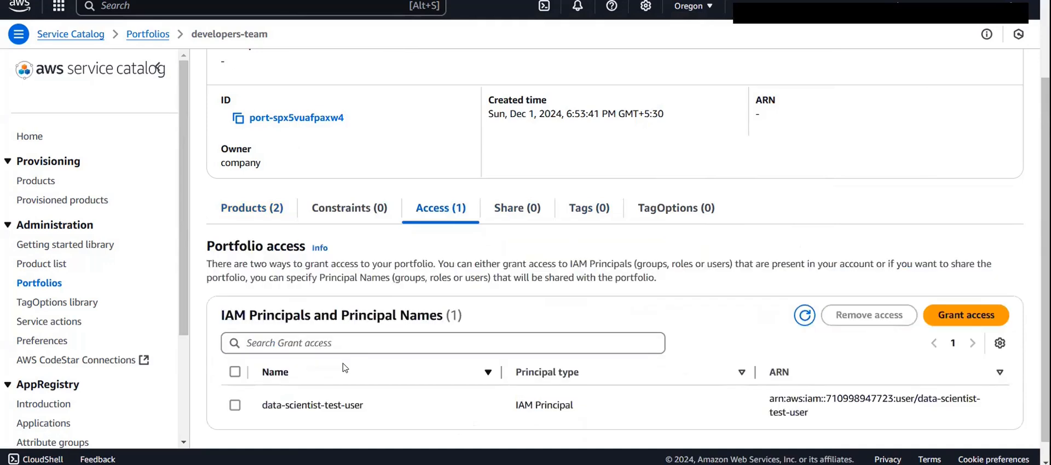
pyautogui.moveTo(378, 410); pyautogui.dragTo(260, 395)
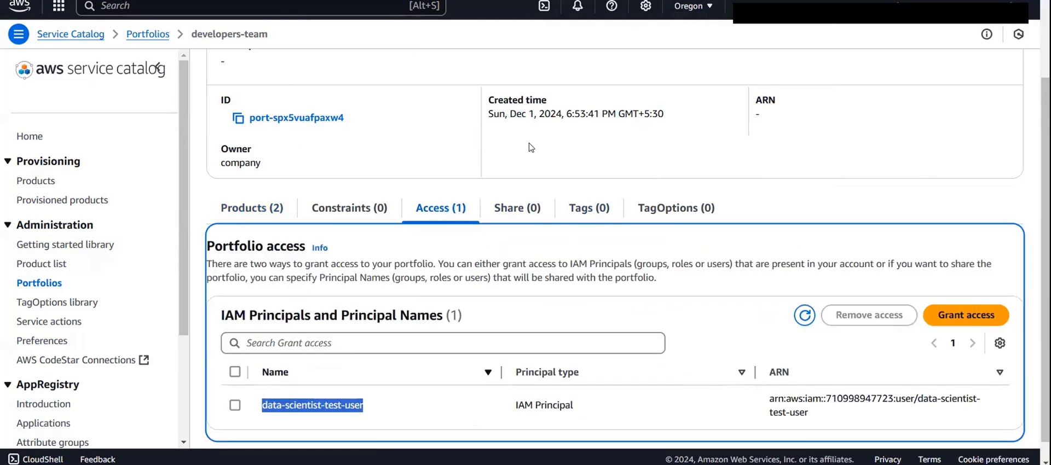
pyautogui.hotkey('alt', 'Tab')
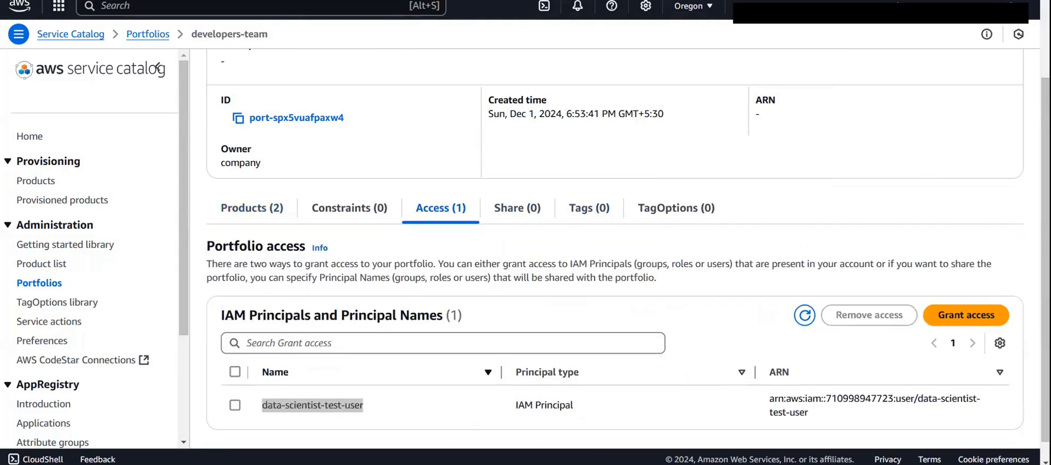
pyautogui.hotkey('alt', 'Tab')
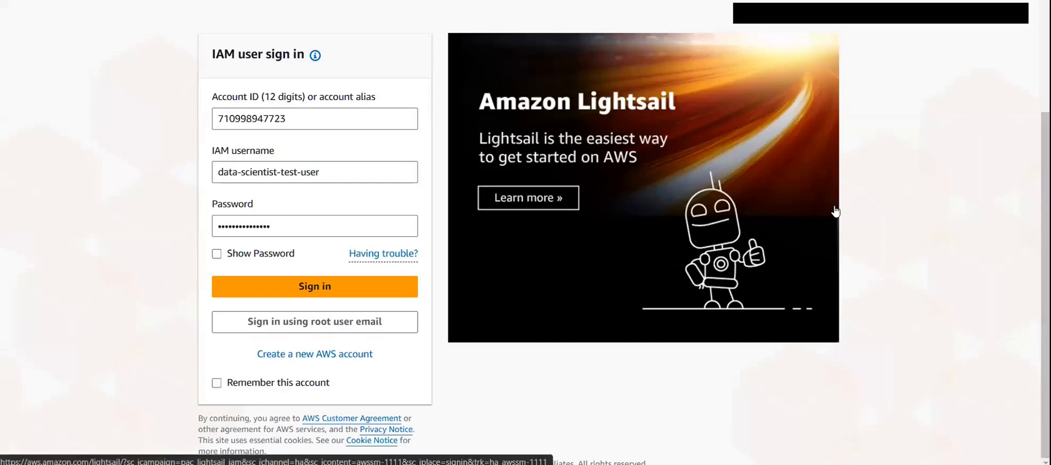
pyautogui.click(352, 292)
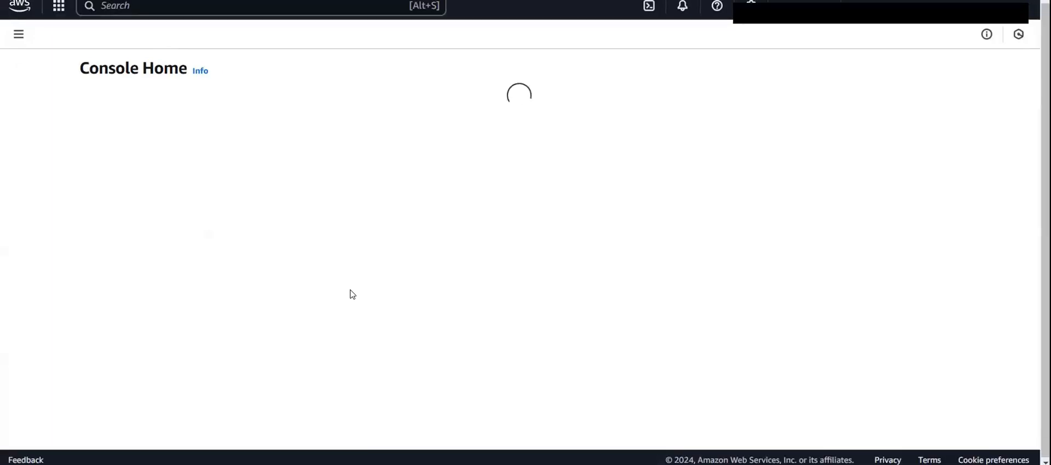
# Dismiss the Resource search and Unified Settings tips on the console home page.
pyautogui.click(292, 105)
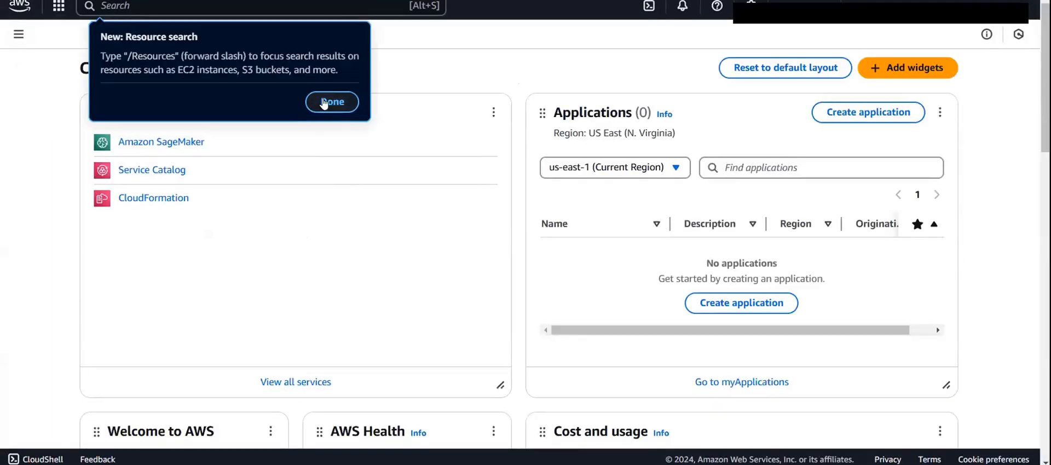
pyautogui.click(332, 104)
pyautogui.click(909, 110)
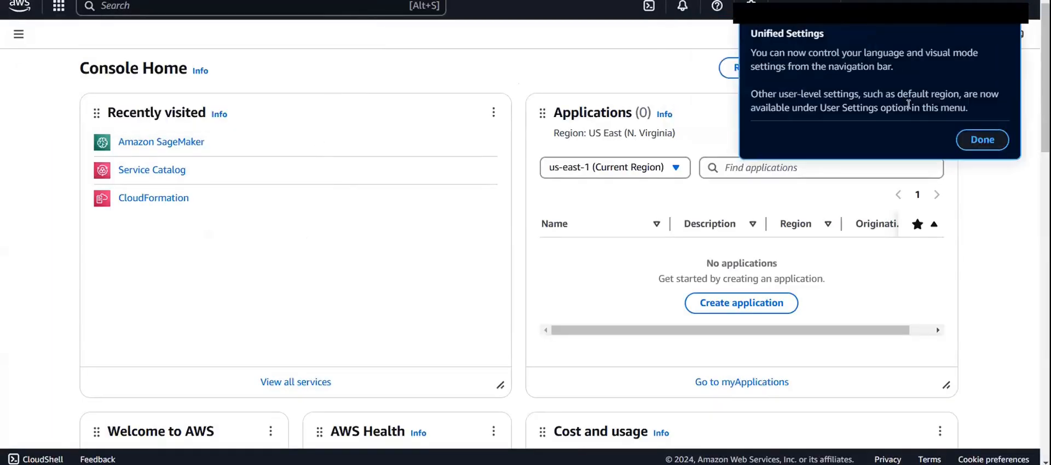
pyautogui.click(976, 140)
# Open Amazon SageMaker and check its Domains list for existing domains.
pyautogui.click(174, 144)
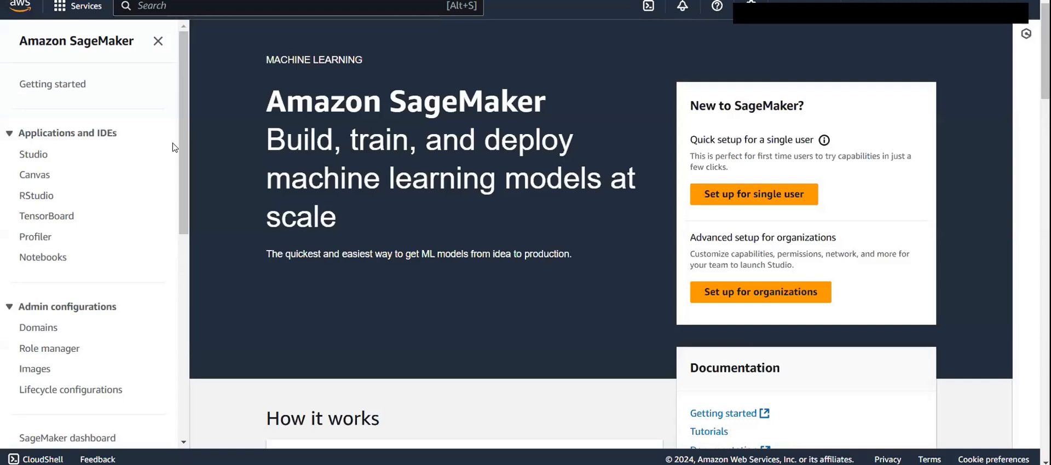
pyautogui.click(38, 328)
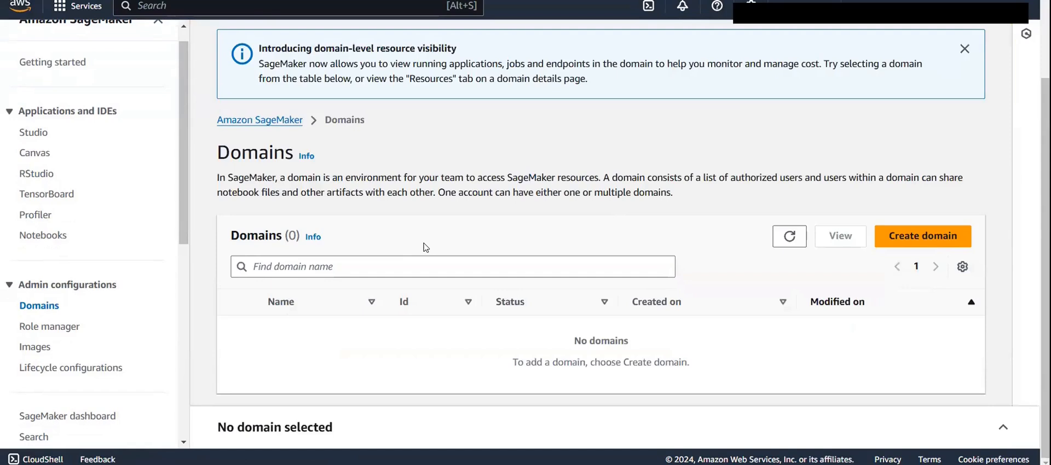
pyautogui.moveTo(571, 379); pyautogui.dragTo(555, 337)
pyautogui.click(587, 322)
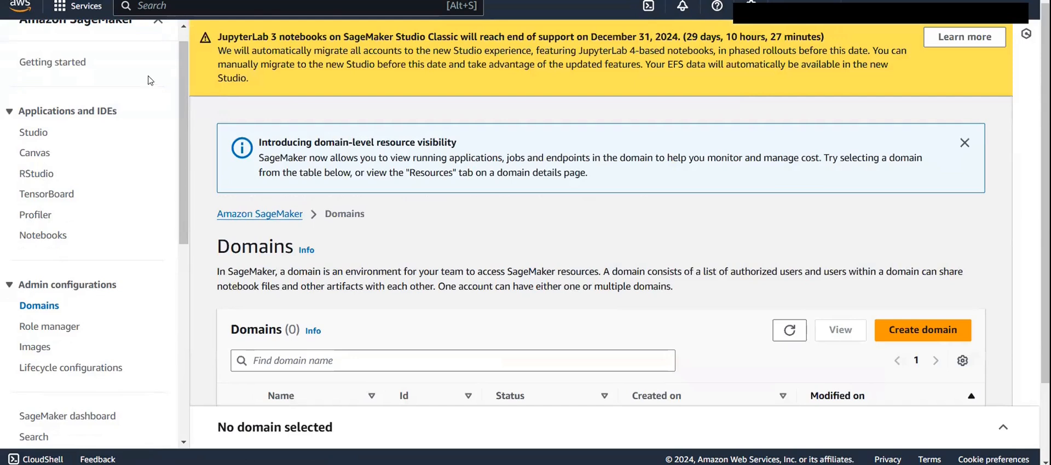
pyautogui.scroll(1, 148, 82)
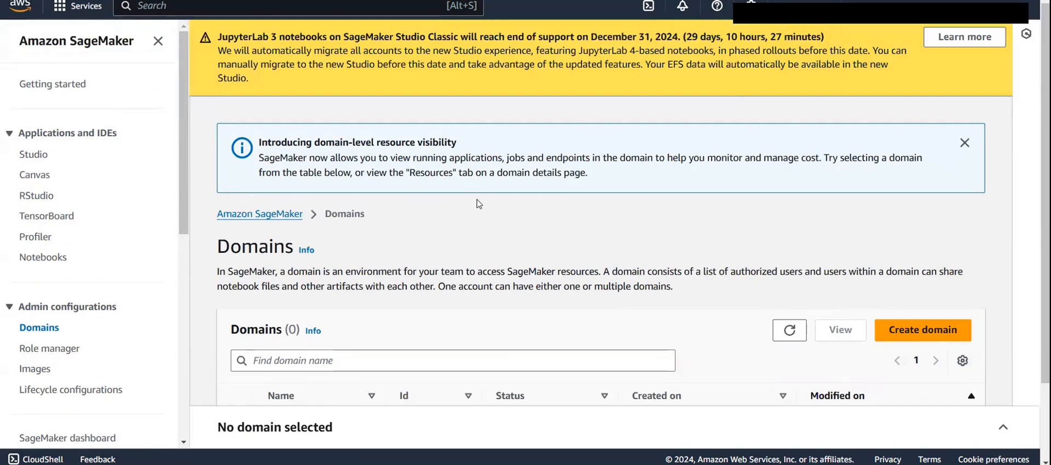
pyautogui.scroll(-2, 478, 204)
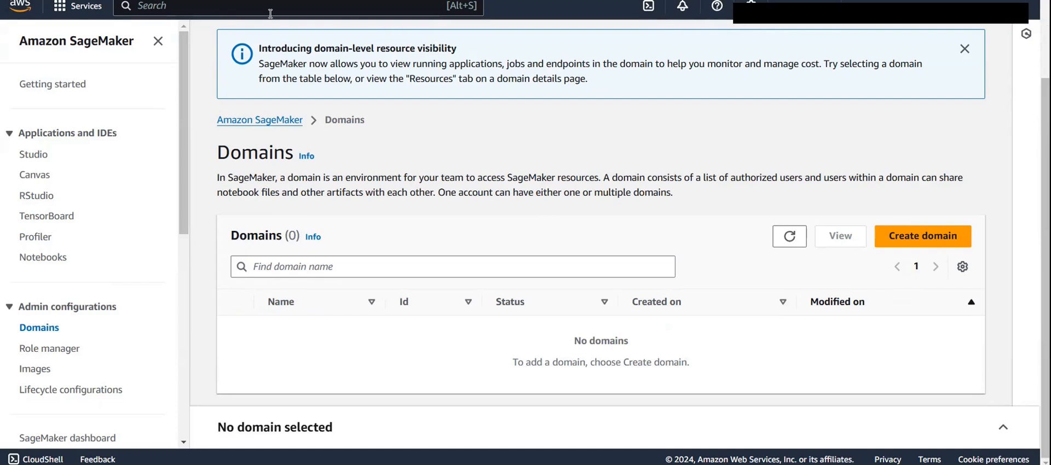
# Search the AWS services for "service", open Service Catalog and display the products available for provisioning.
pyautogui.write('service')
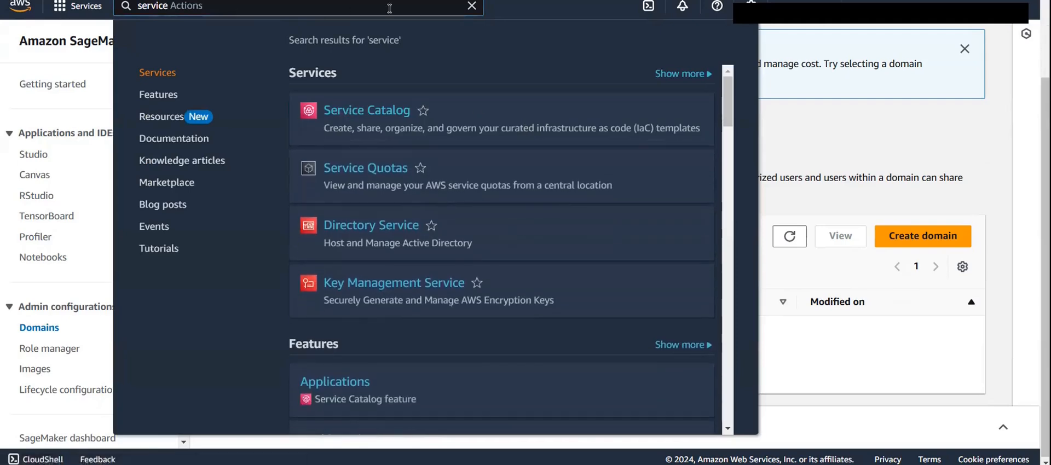
pyautogui.click(472, 6)
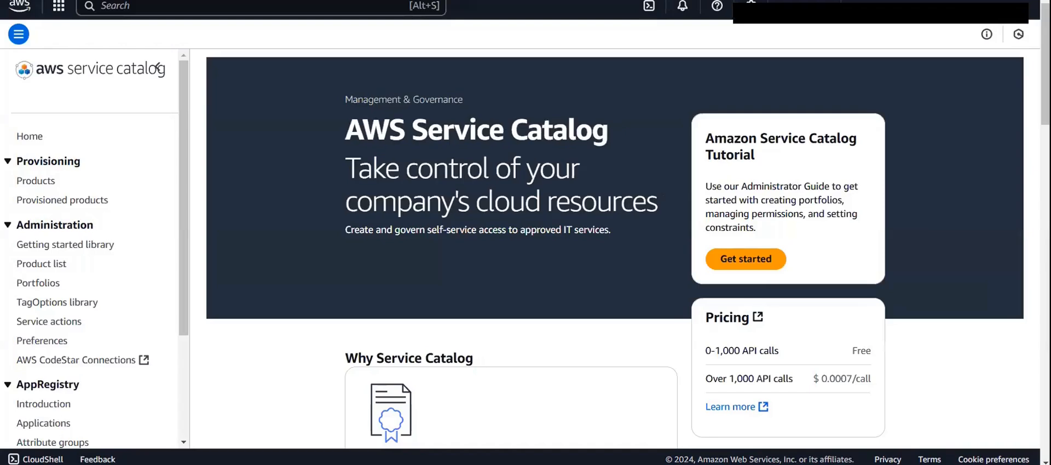
pyautogui.scroll(-1, 20, 139)
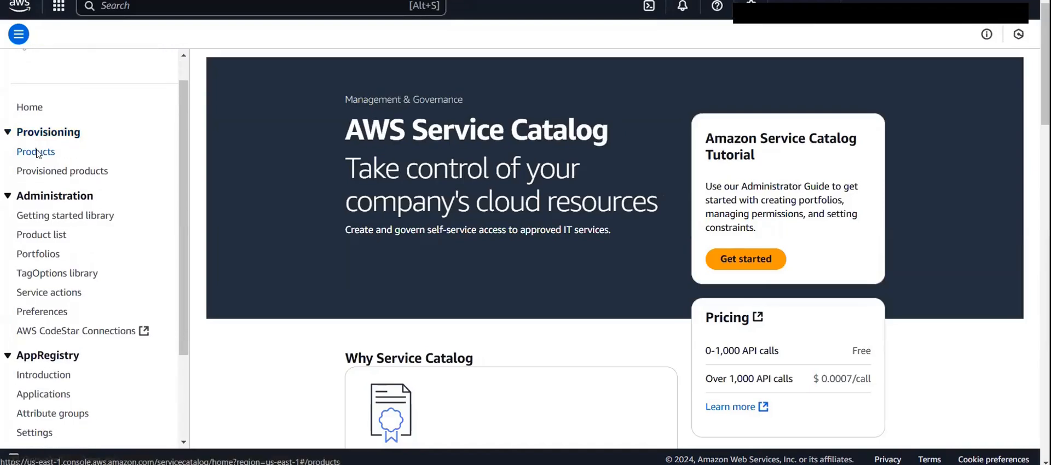
pyautogui.click(37, 153)
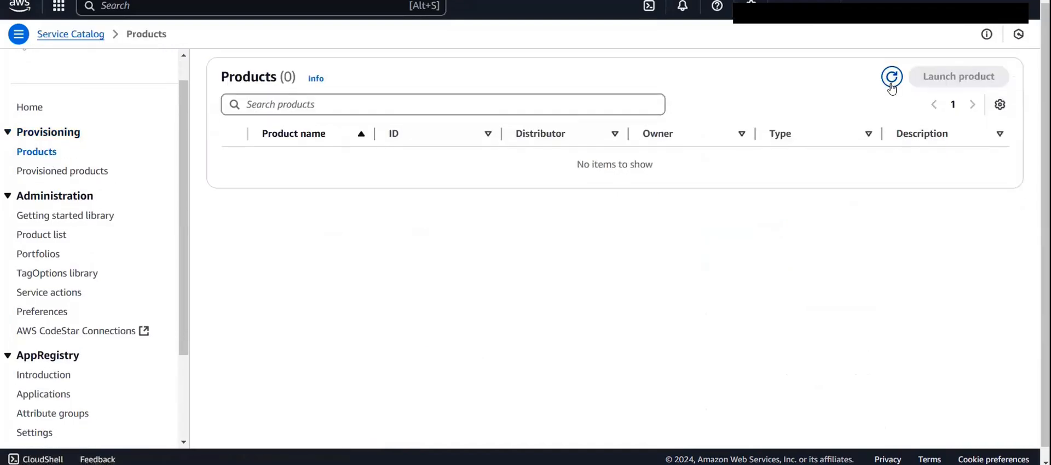
# Switch the console region to Oregon (us-west-2) for the Service Catalog products.
pyautogui.click(765, 11)
pyautogui.click(792, 10)
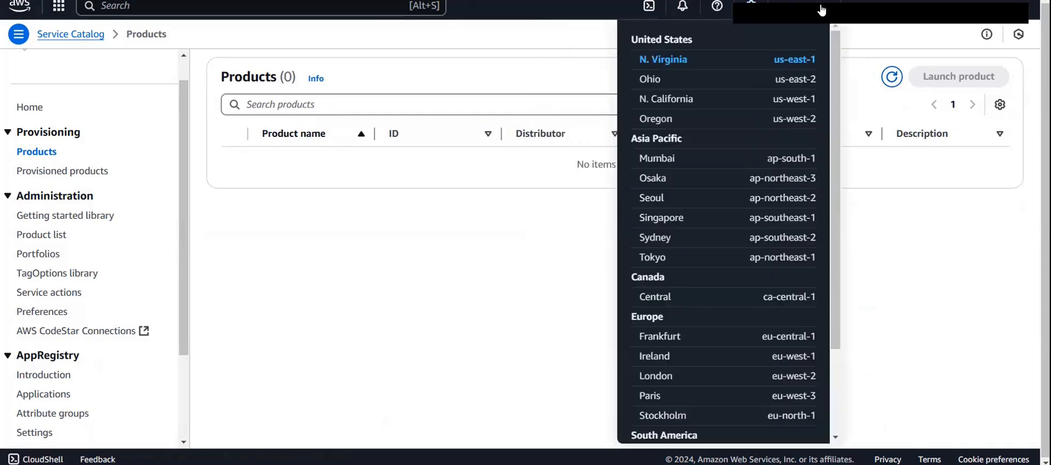
pyautogui.click(697, 120)
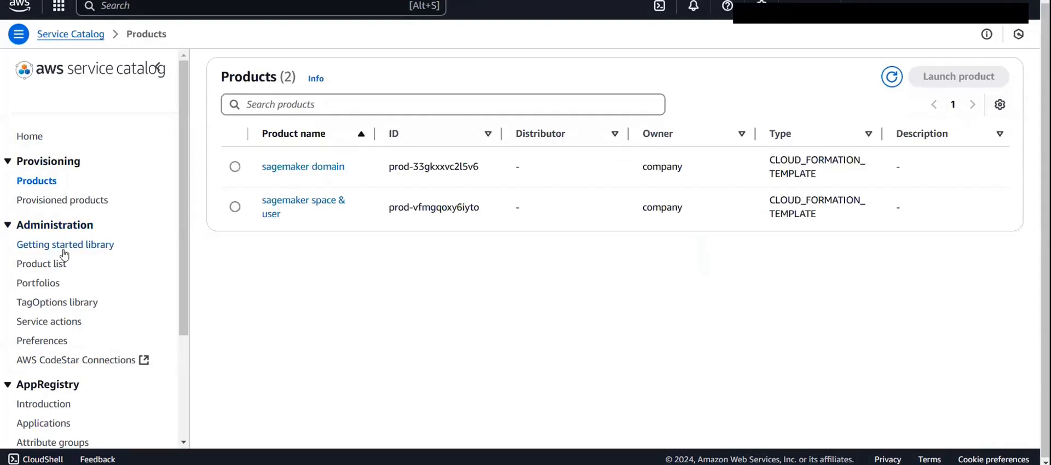
# Open the developers-team portfolio as the data scientist user, dismiss the error banner and view the portfolio's access entries.
pyautogui.click(34, 283)
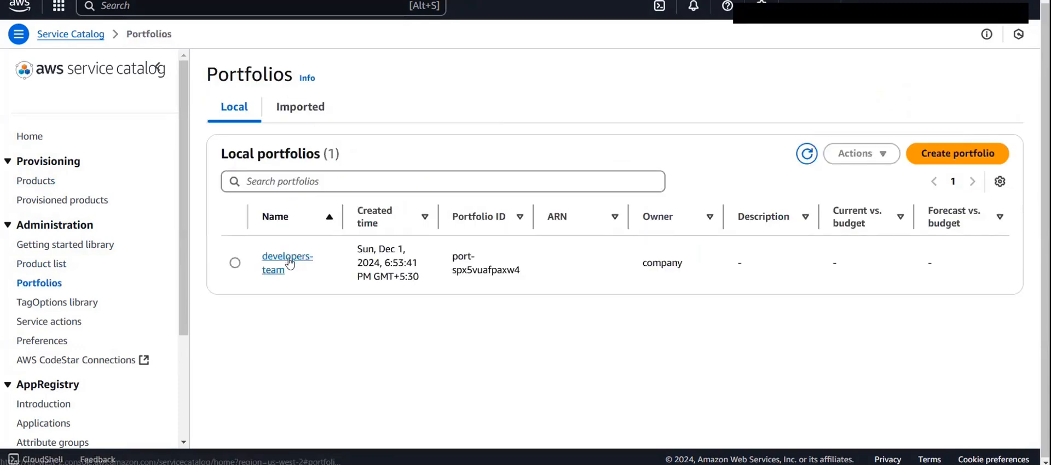
pyautogui.click(290, 268)
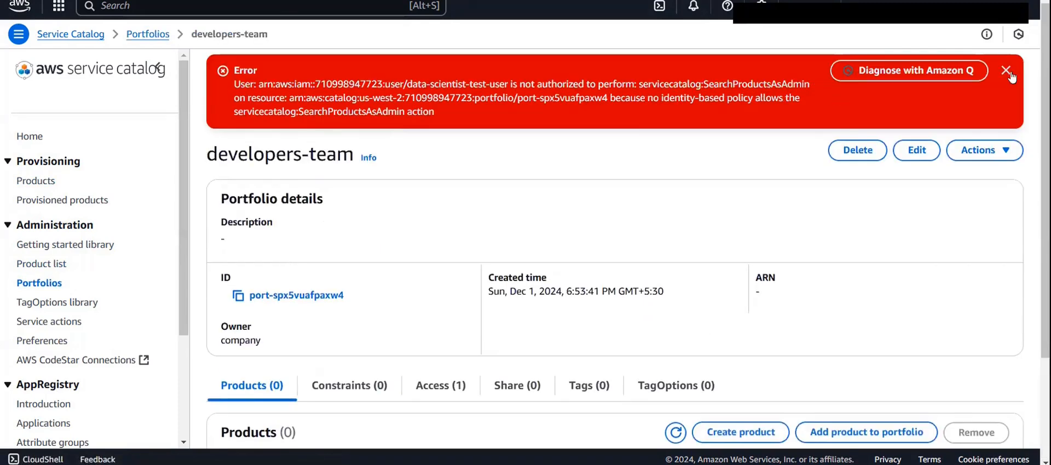
pyautogui.click(1006, 71)
pyautogui.scroll(-1, 530, 164)
pyautogui.click(440, 250)
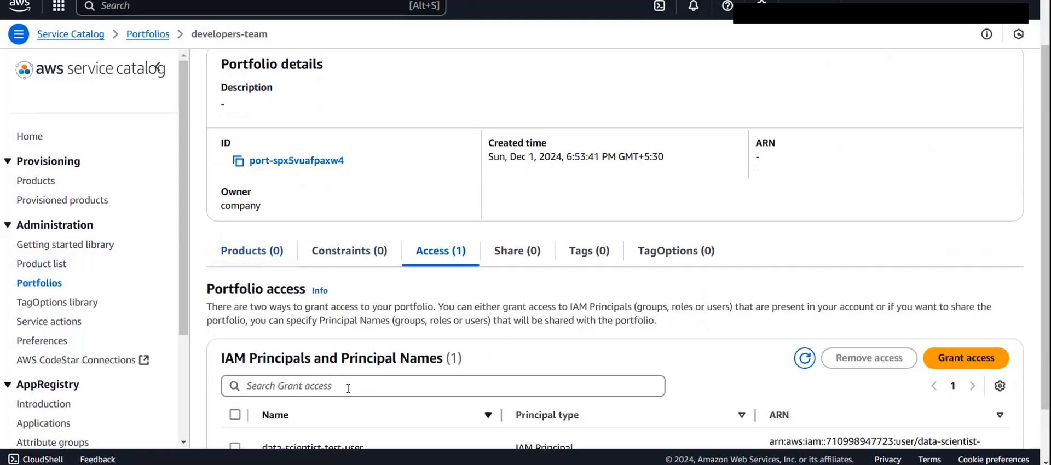
# View the developers-team portfolio's products and the admin product list, dismissing the error banner.
pyautogui.scroll(-1, 348, 388)
pyautogui.click(267, 188)
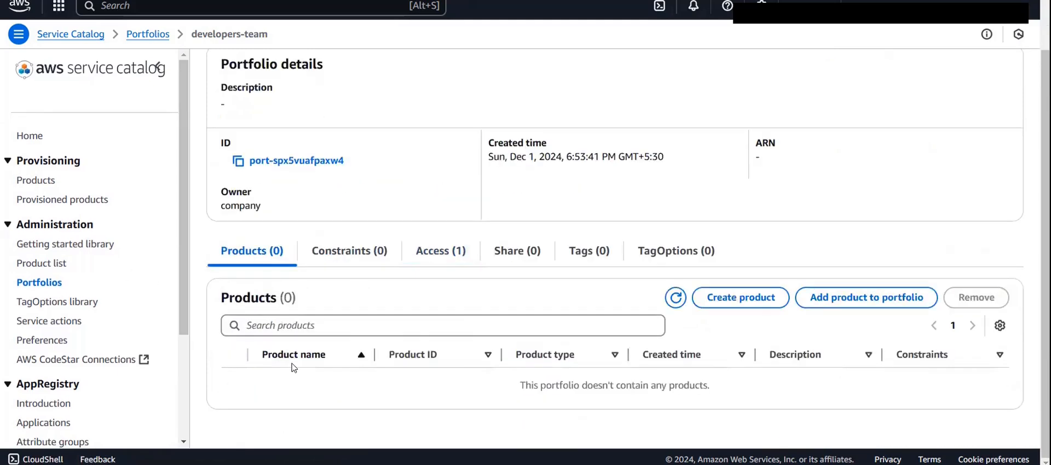
pyautogui.scroll(1, 312, 111)
pyautogui.click(55, 263)
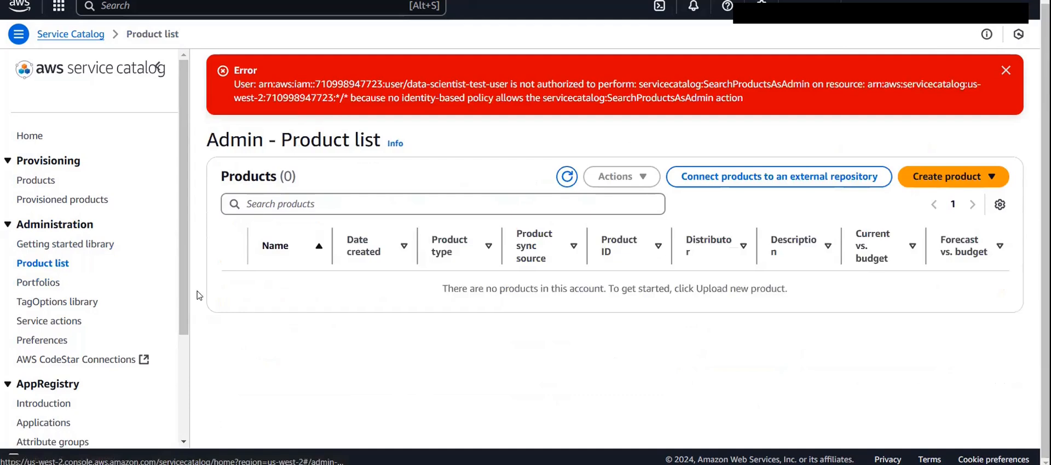
pyautogui.click(1005, 71)
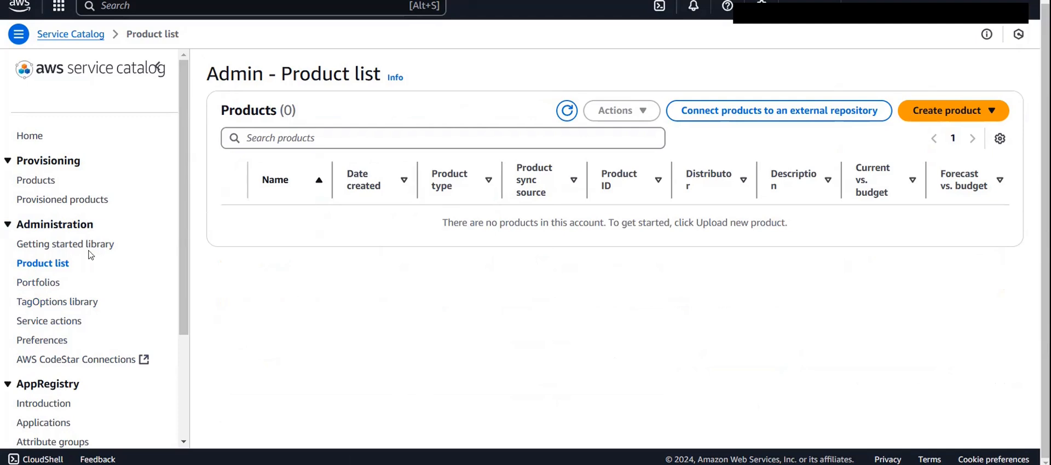
# Check the provisioned products and select the sagemaker domain product among the products available for provisioning.
pyautogui.click(36, 183)
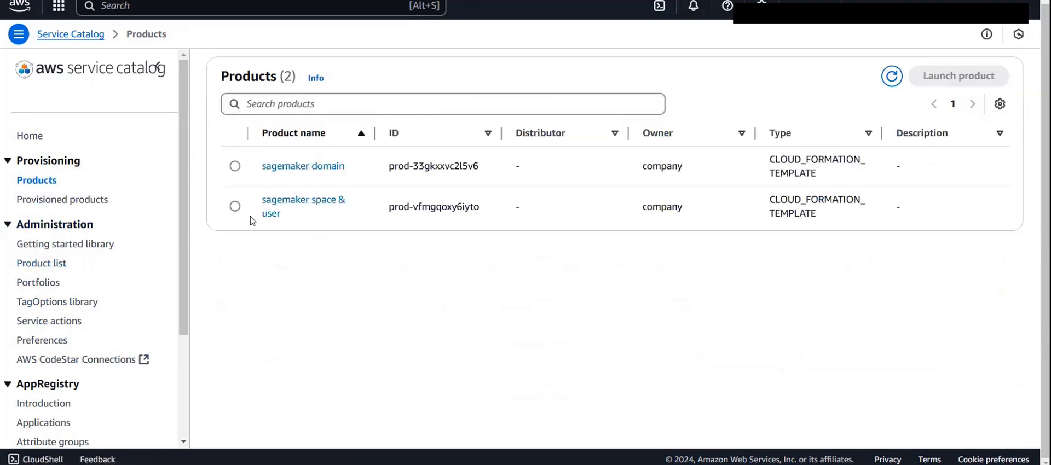
pyautogui.click(235, 167)
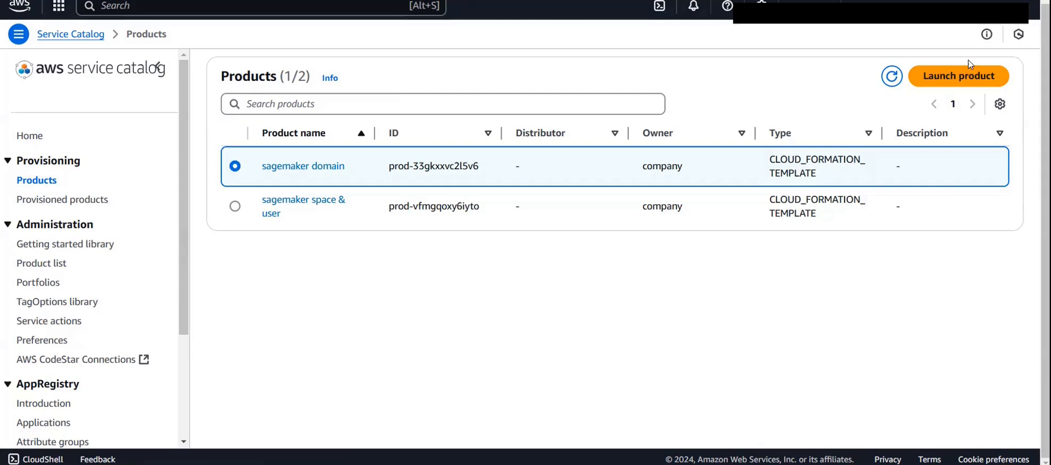
pyautogui.click(28, 202)
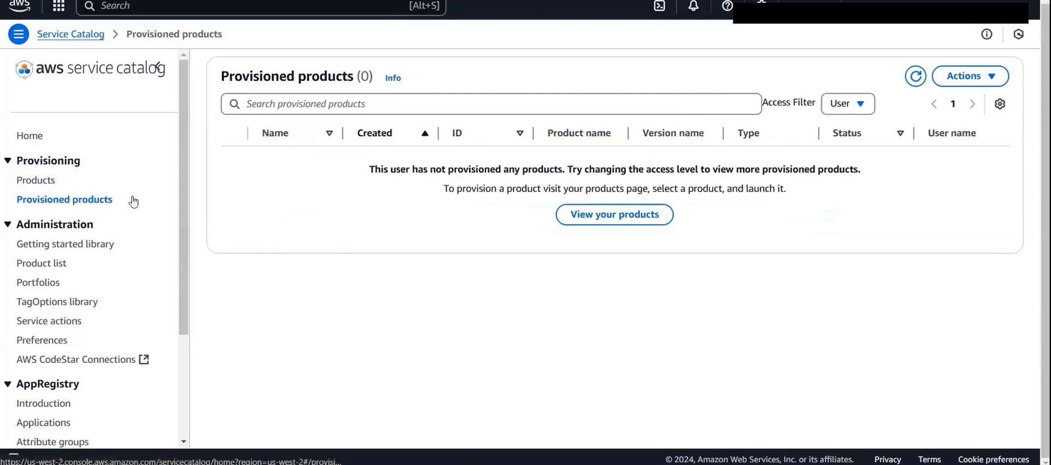
pyautogui.click(16, 183)
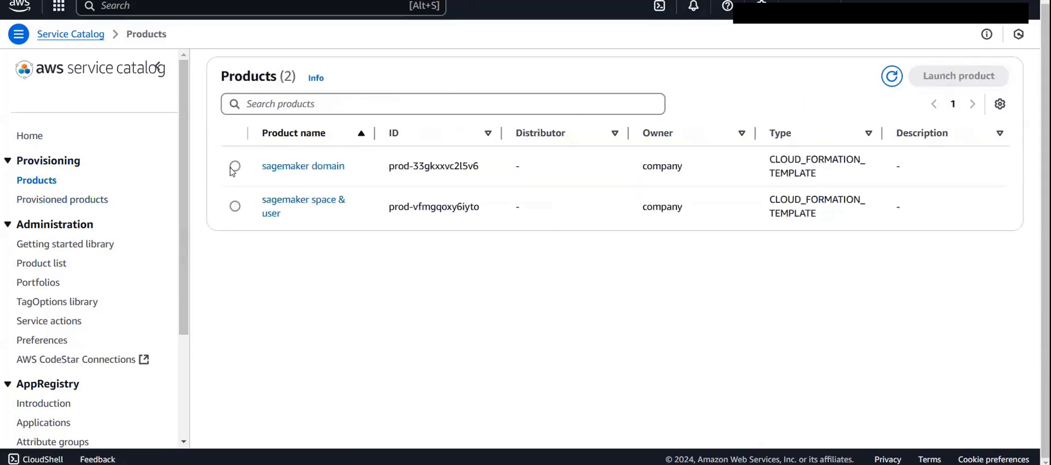
pyautogui.click(235, 167)
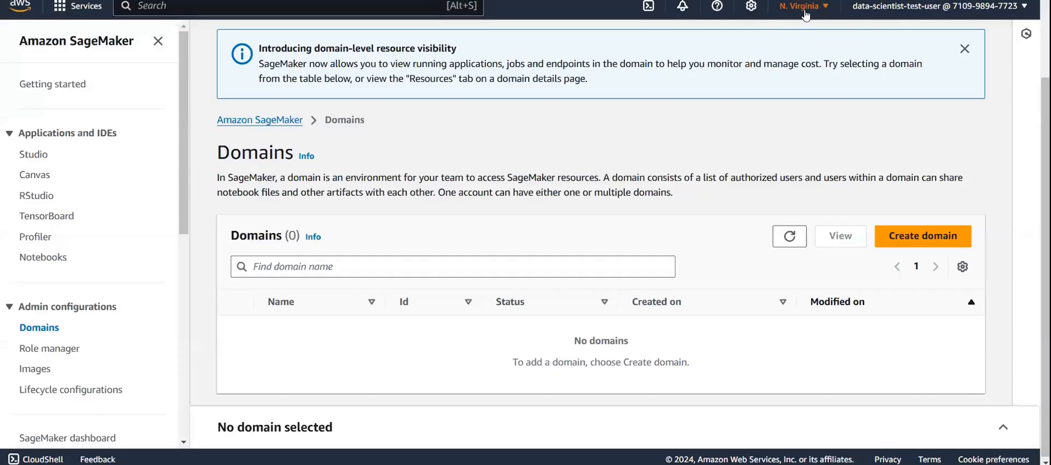
# Switch the SageMaker console to the Oregon region, try the single-user quick domain setup and dismiss the error banner.
pyautogui.click(803, 6)
pyautogui.click(737, 117)
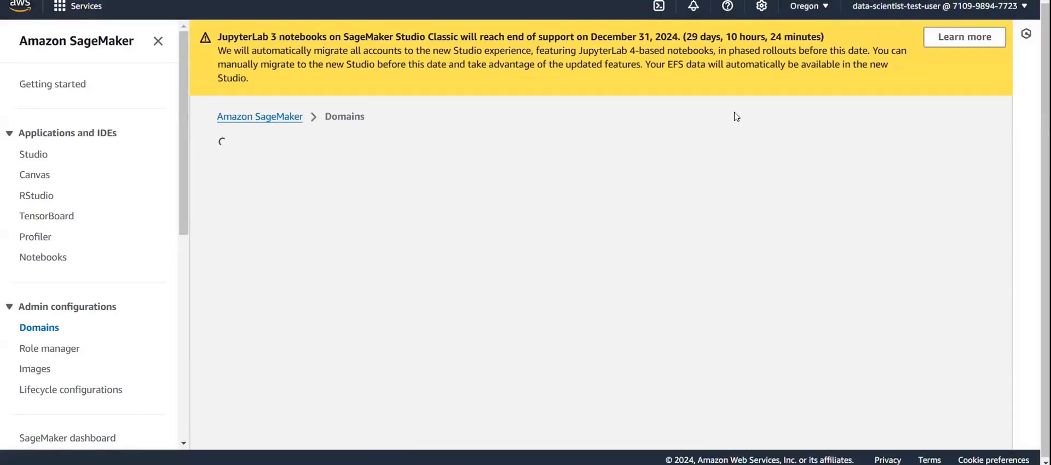
pyautogui.scroll(-2, 571, 377)
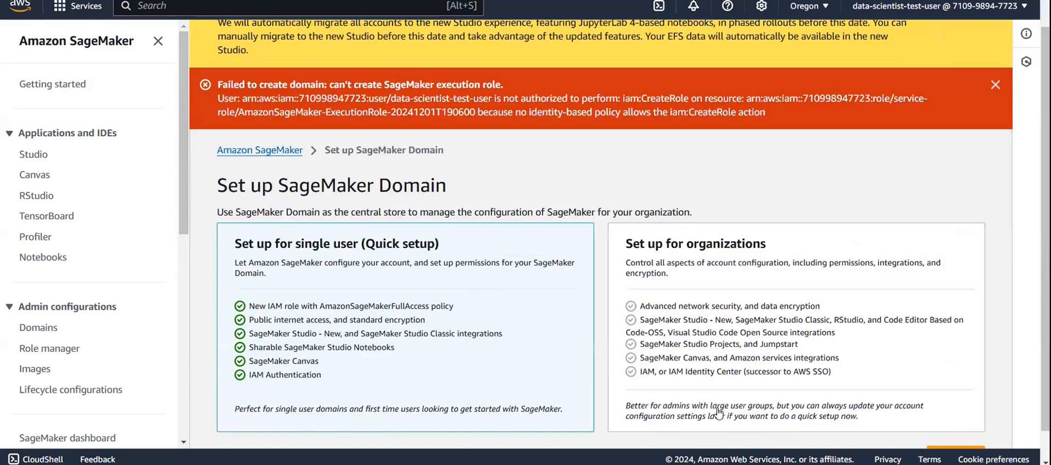
pyautogui.click(910, 83)
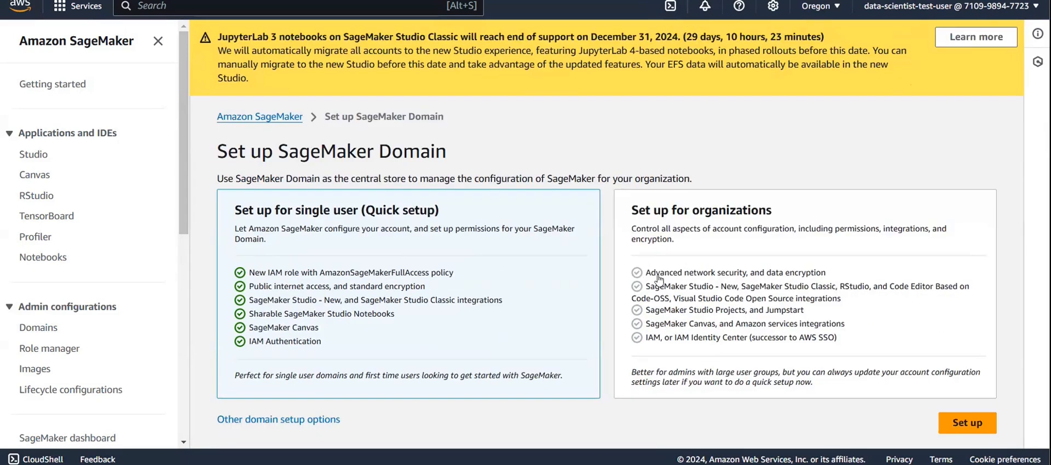
# Try to set up a SageMaker domain for organizations, naming it "df" and continuing to the roles and ML activities.
pyautogui.click(707, 244)
pyautogui.click(956, 424)
pyautogui.click(423, 298)
pyautogui.scroll(-5, 423, 296)
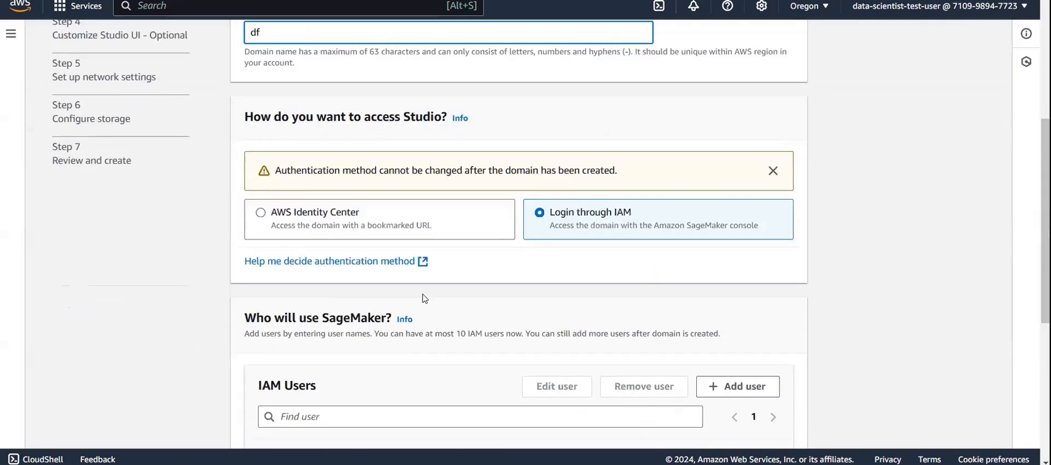
pyautogui.scroll(-3, 635, 306)
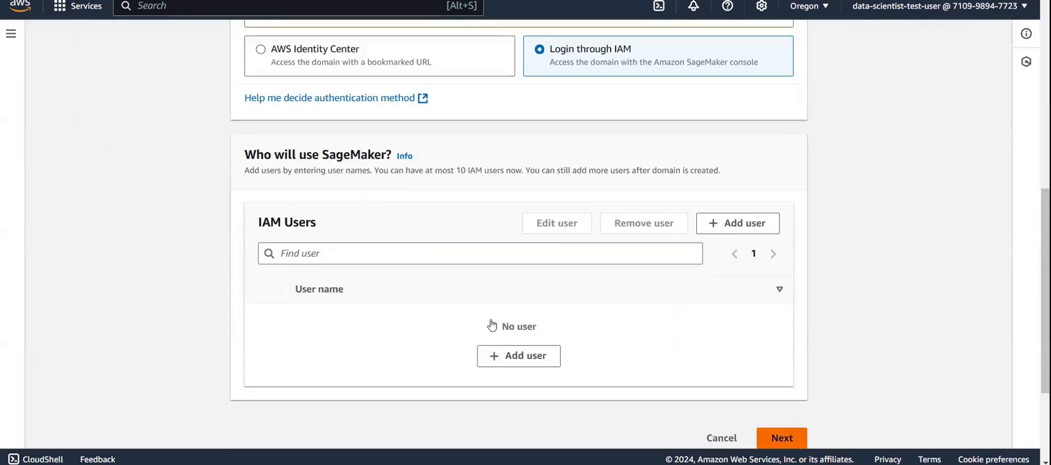
pyautogui.scroll(-1, 485, 326)
pyautogui.click(788, 389)
# Look through the ML activities settings, return to the domain details, cancel adding a user and continue to the roles step.
pyautogui.scroll(-10, 774, 284)
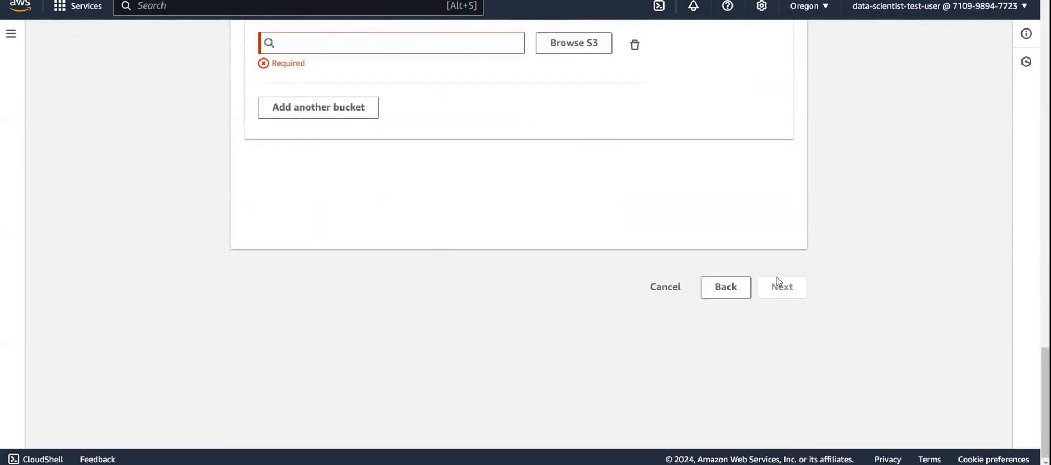
pyautogui.scroll(4, 769, 286)
pyautogui.scroll(2, 438, 266)
pyautogui.scroll(15, 453, 329)
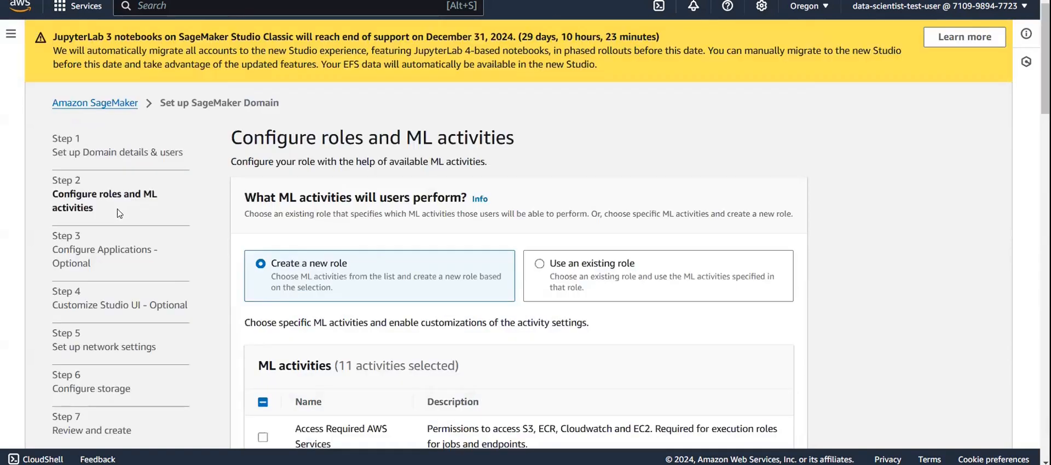
pyautogui.click(72, 149)
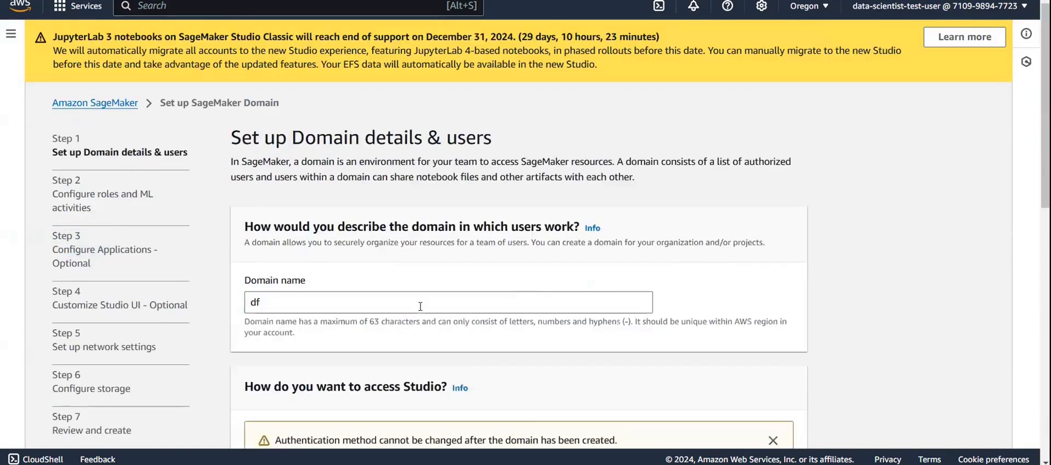
pyautogui.scroll(-10, 421, 311)
pyautogui.click(483, 291)
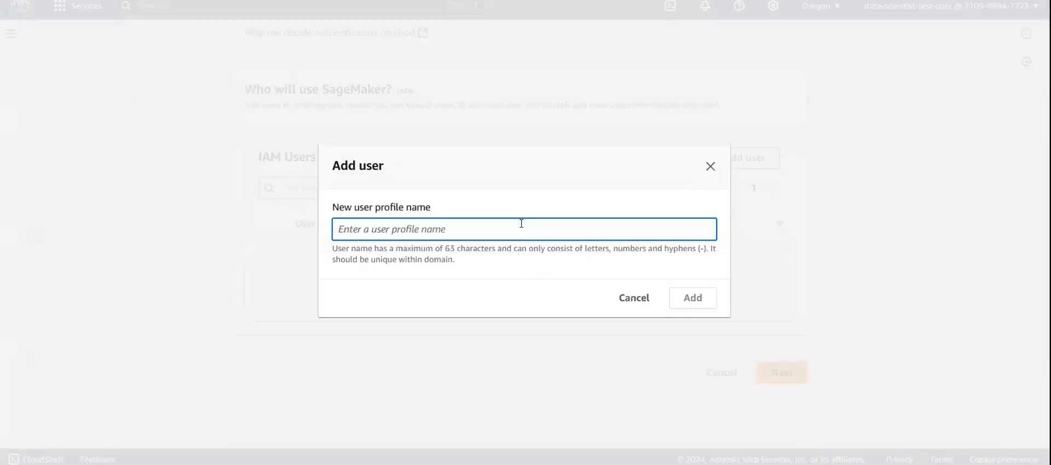
pyautogui.click(633, 298)
pyautogui.click(781, 372)
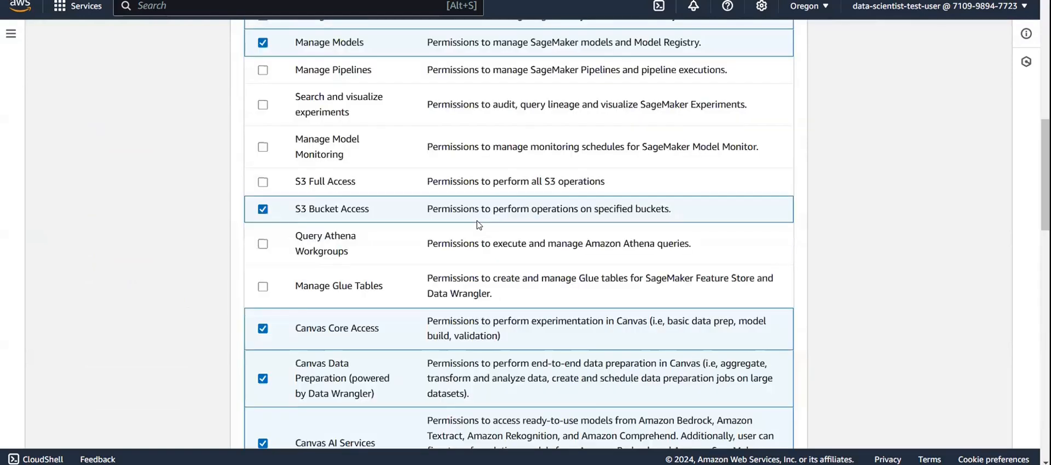
# Use the existing default execution role LabVPC-notebook-role and continue to the application configuration.
pyautogui.scroll(10, 479, 225)
pyautogui.click(588, 268)
pyautogui.scroll(-3, 439, 281)
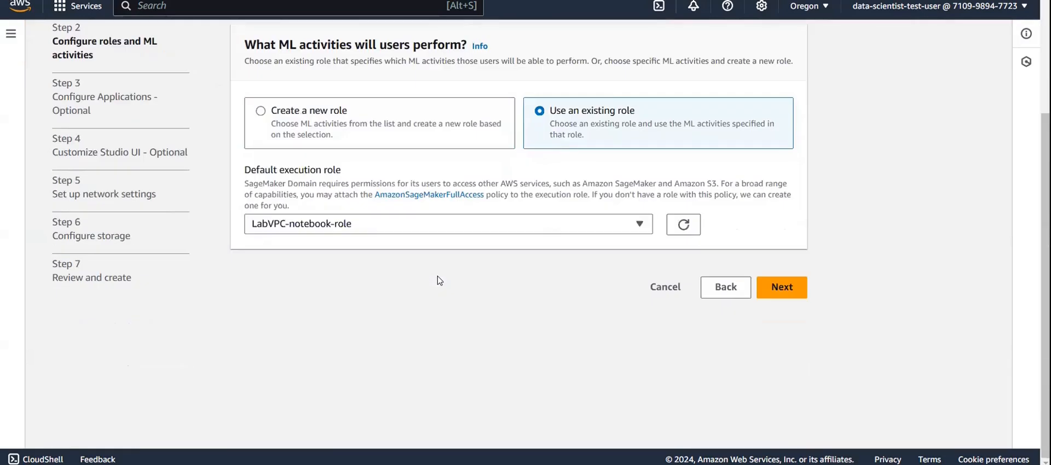
pyautogui.click(781, 287)
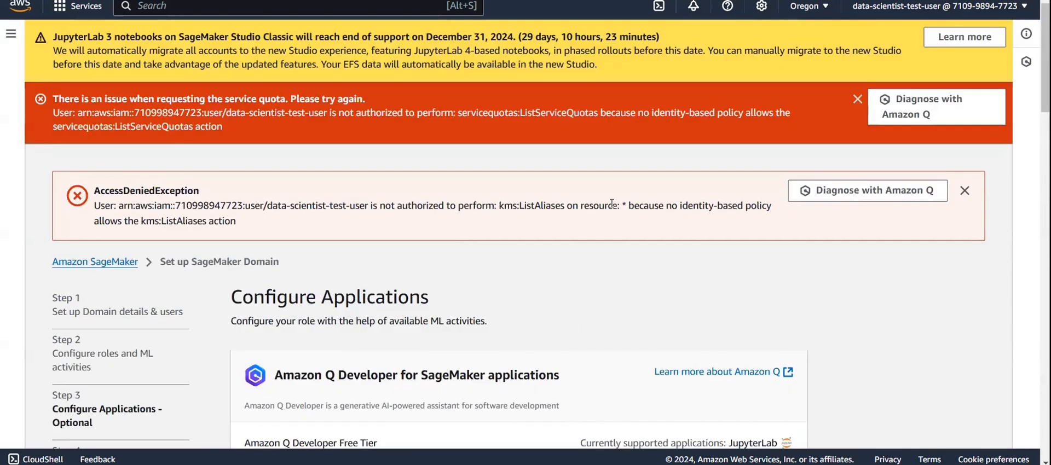
# Examine the access-denied message in the application configuration and leave the SageMaker domain setup.
pyautogui.moveTo(437, 208); pyautogui.dragTo(604, 207)
pyautogui.click(746, 202)
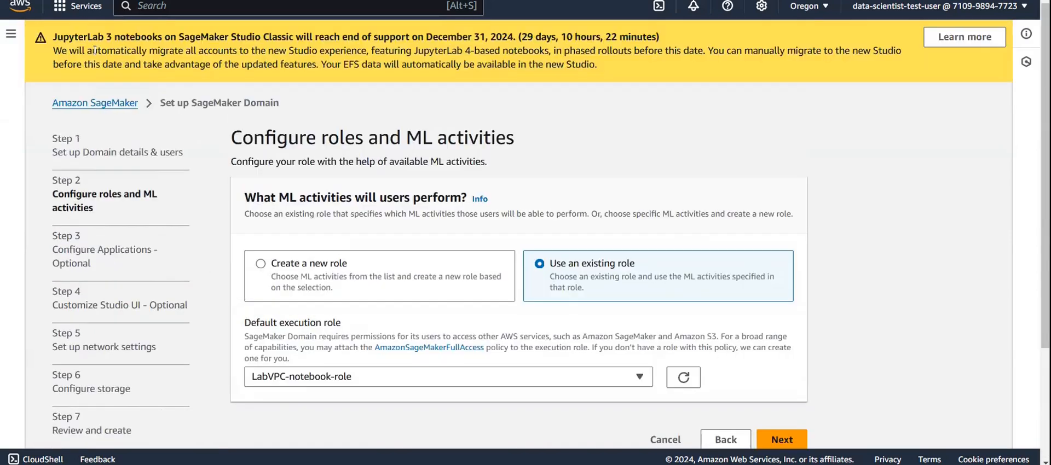
pyautogui.click(108, 103)
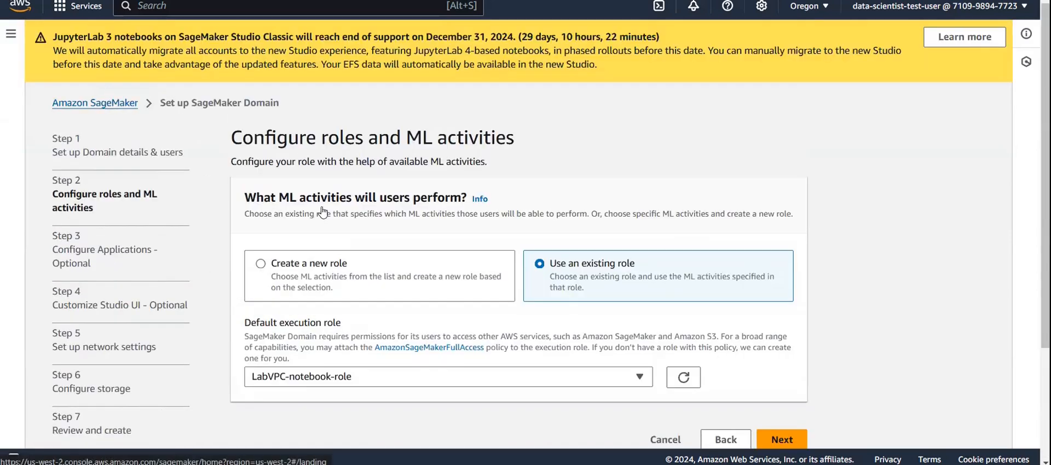
pyautogui.click(33, 329)
pyautogui.scroll(-2, 442, 282)
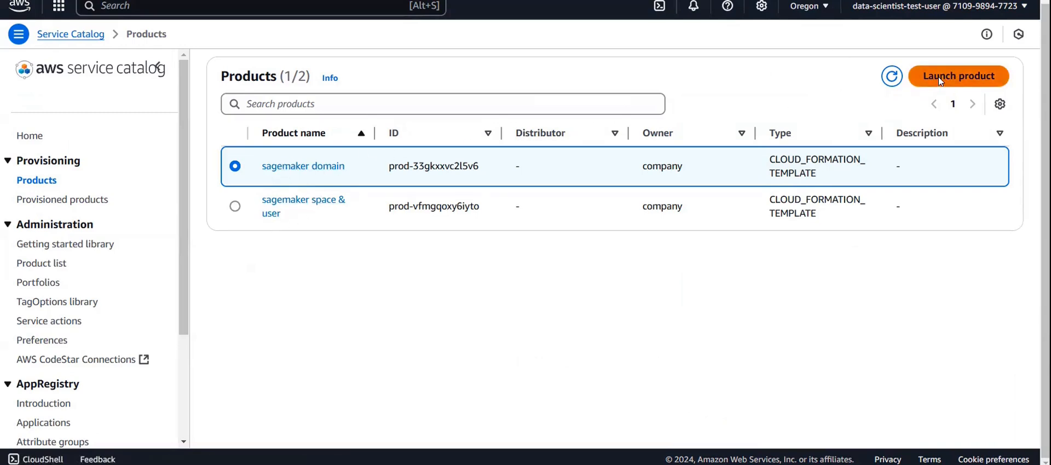
# Start launching the sagemaker domain product from Service Catalog with a generated provisioned product name.
pyautogui.click(958, 76)
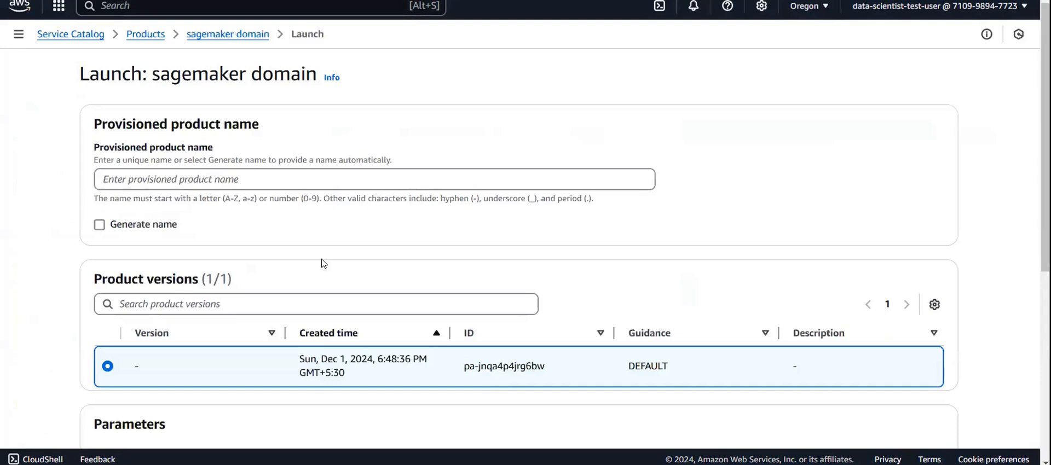
pyautogui.click(99, 213)
pyautogui.scroll(-3, 271, 218)
pyautogui.scroll(-3, 270, 222)
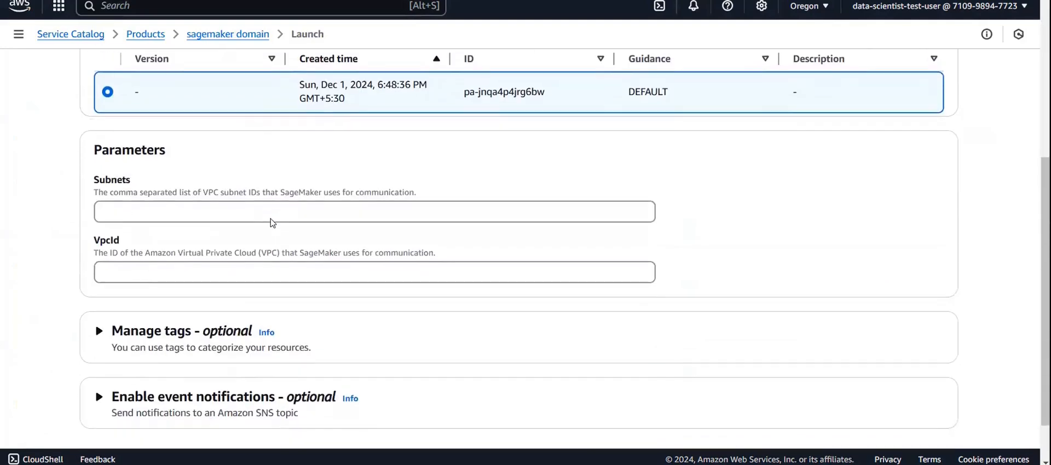
# Look up the LabVPC ID in the VPC console and enter vpc-09442acc26c2c9d1f as the product's VpcId parameter.
pyautogui.click(202, 6)
pyautogui.write('vpc')
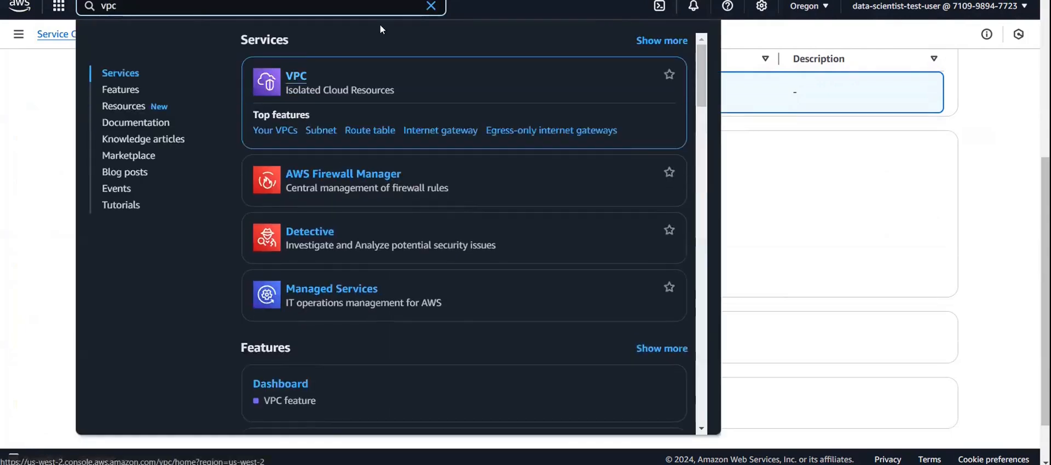
pyautogui.press('Return')
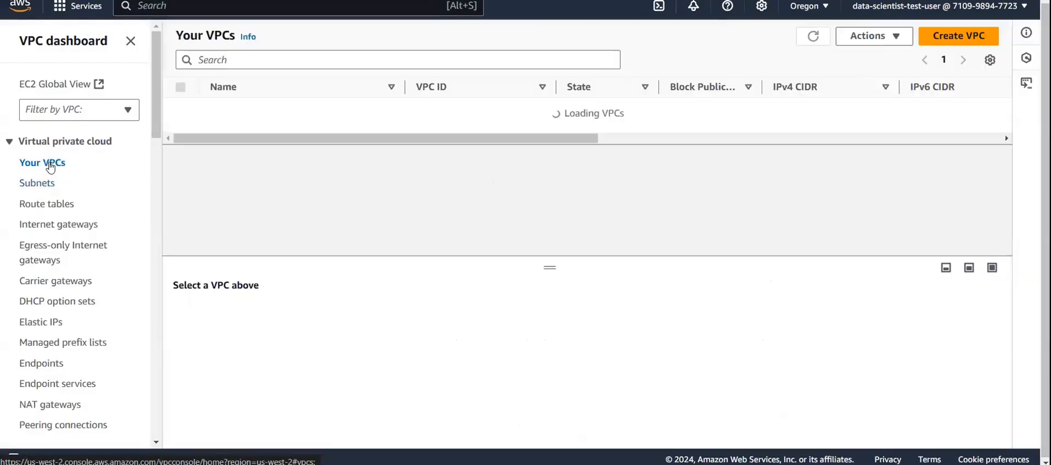
pyautogui.moveTo(532, 134); pyautogui.dragTo(408, 137)
pyautogui.hotkey('ctrl', 'c')
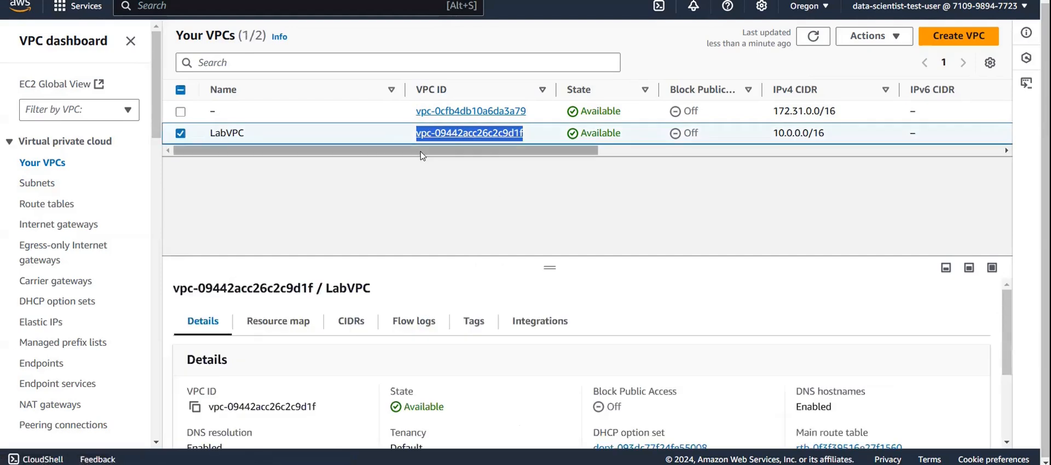
pyautogui.hotkey('alt', 'Tab')
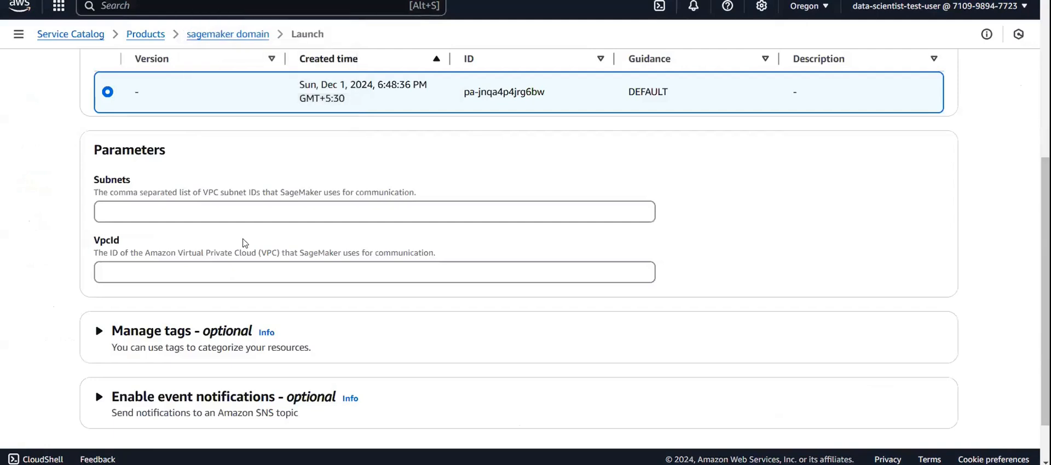
pyautogui.click(174, 268)
pyautogui.hotkey('ctrl', 'v')
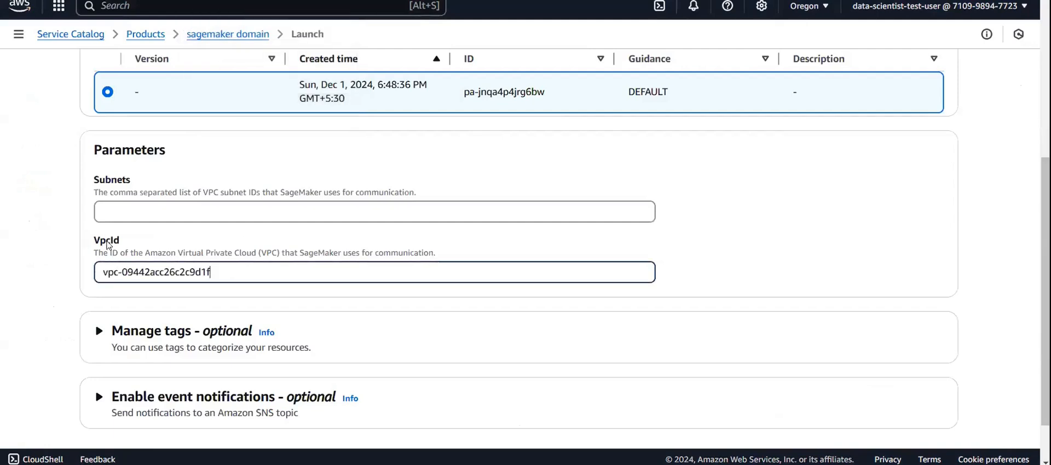
# Copy the LabVPC Private Subnet 1 ID into the Subnets parameter as subnet-0639aede7932c71fa, removing the leading whitespace.
pyautogui.click(120, 202)
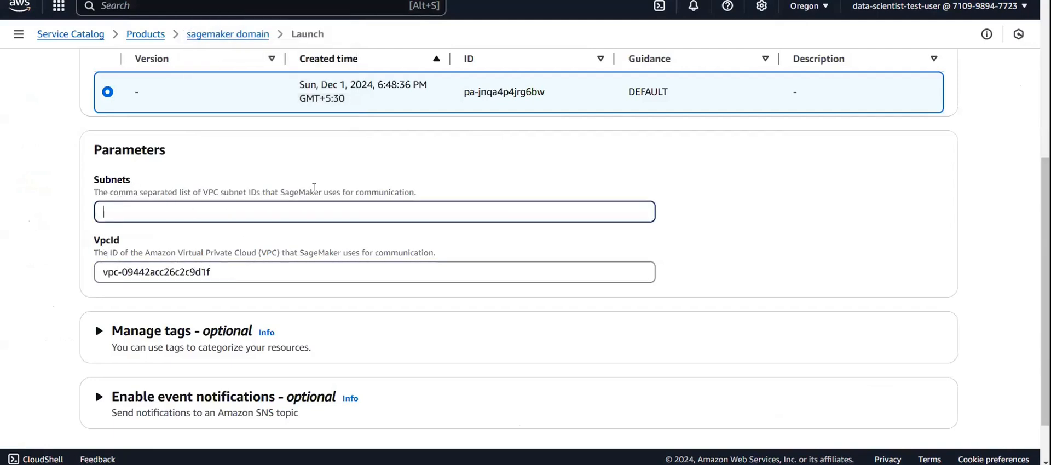
pyautogui.hotkey('alt', 'Tab')
pyautogui.click(35, 185)
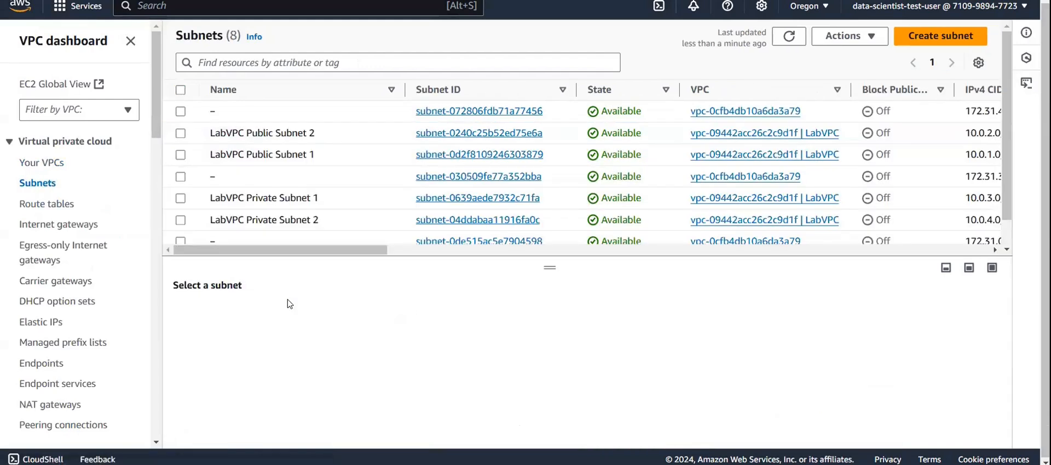
pyautogui.click(321, 93)
pyautogui.moveTo(557, 200); pyautogui.dragTo(403, 202)
pyautogui.hotkey('ctrl', 'c')
pyautogui.hotkey('alt', 'Tab')
pyautogui.hotkey('ctrl', 'v')
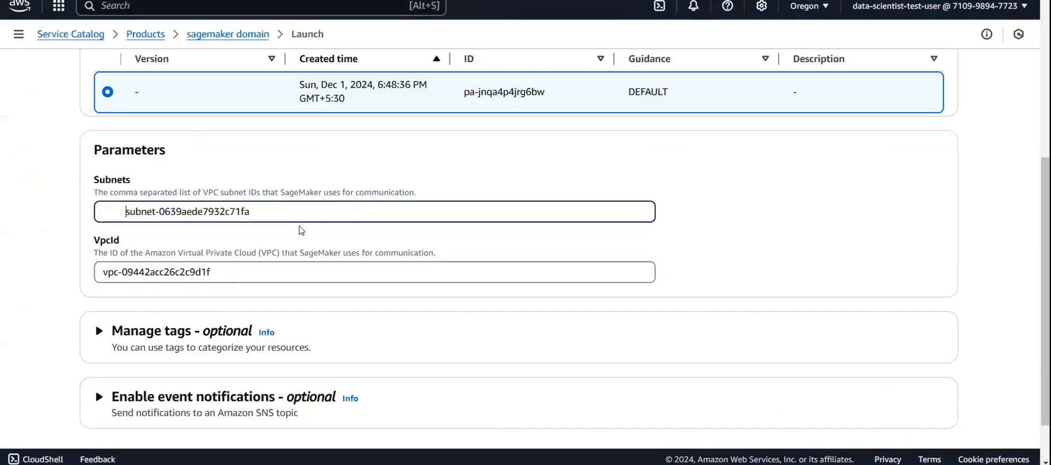
pyautogui.press('BackSpace')
pyautogui.press('BackSpace')
# Launch the sagemaker domain product and view the provisioned product's resources.
pyautogui.scroll(-1, 394, 265)
pyautogui.click(941, 409)
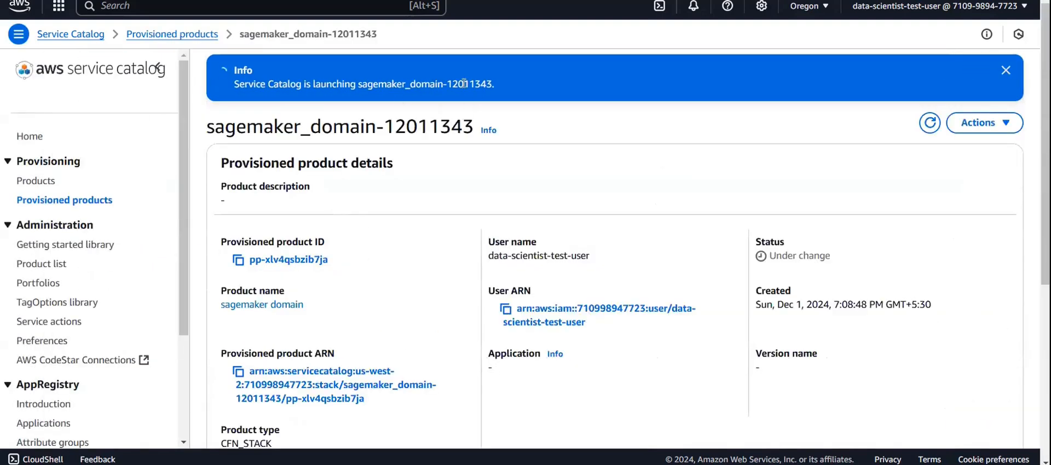
pyautogui.scroll(-5, 439, 264)
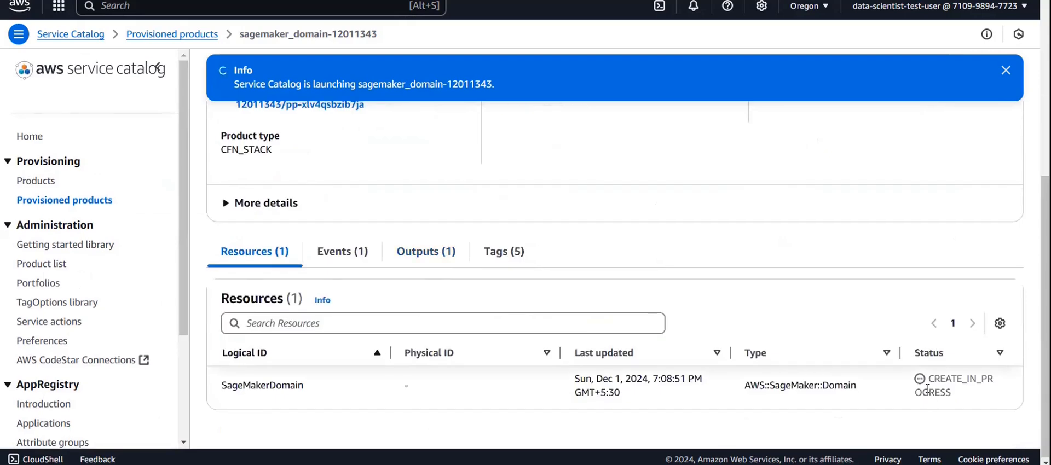
# View the provisioned product's events, then refresh the SageMaker domains list to check for the new domain.
pyautogui.click(343, 251)
pyautogui.scroll(-5, 657, 344)
pyautogui.scroll(6, 815, 340)
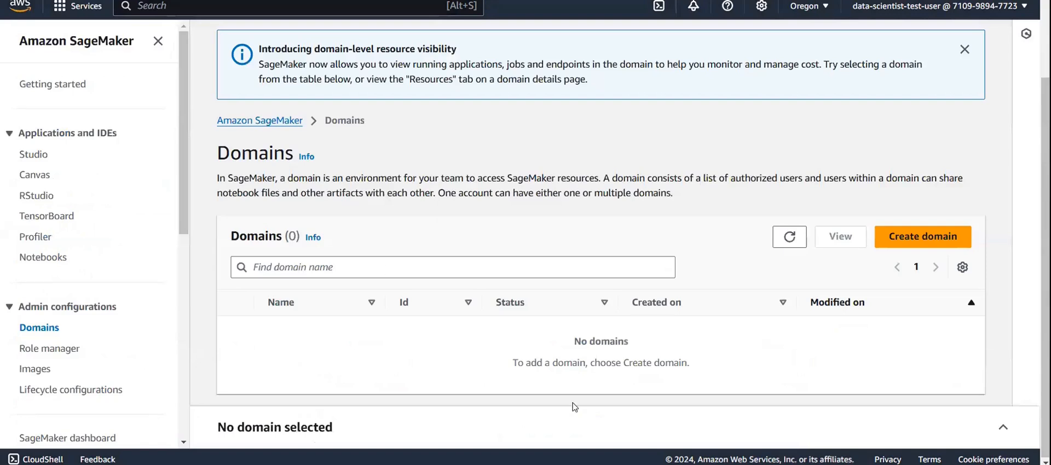
pyautogui.click(789, 236)
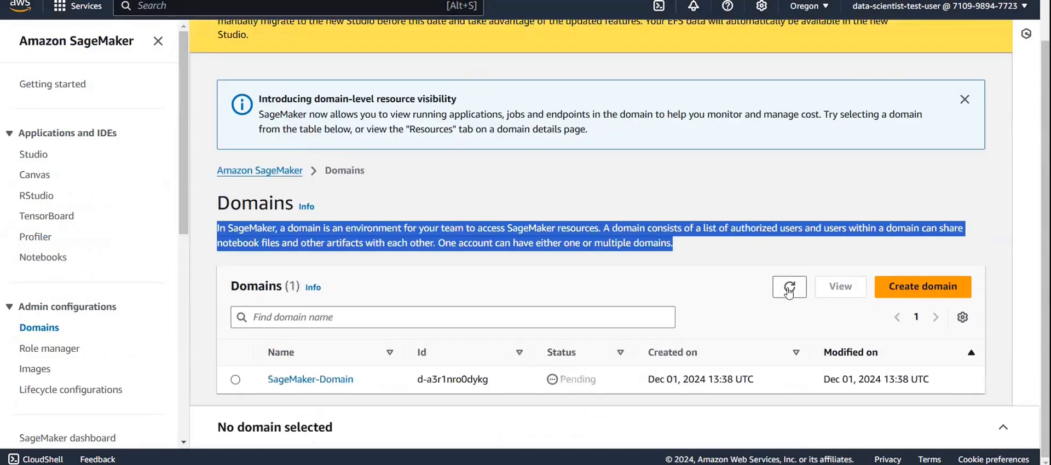
pyautogui.click(585, 239)
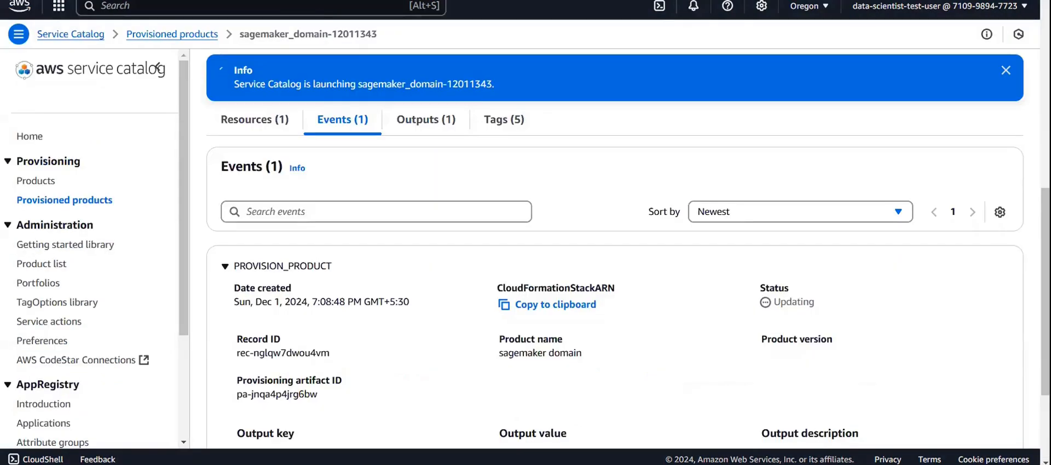
# Examine the launching product's details and events in Service Catalog, and recheck the domain's status in the SageMaker domains list.
pyautogui.scroll(8, 289, 192)
pyautogui.scroll(-10, 343, 201)
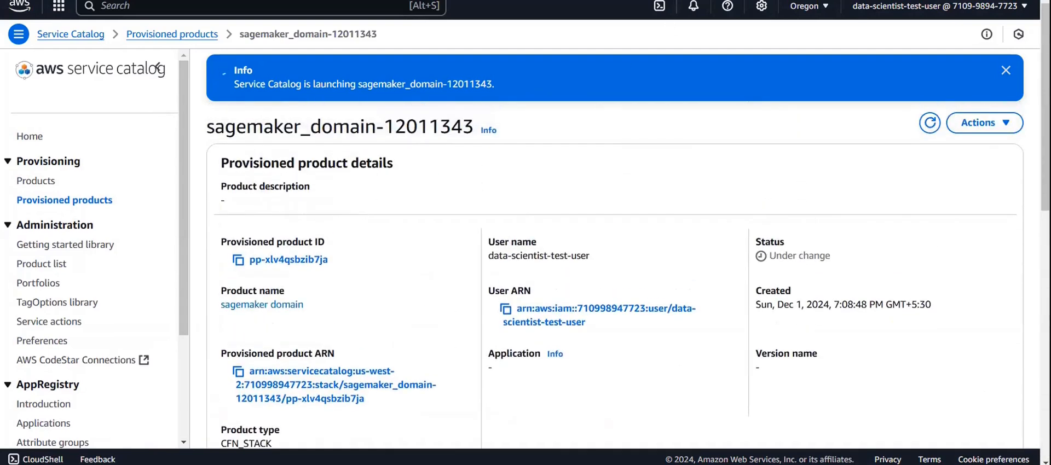
pyautogui.scroll(-10, 319, 188)
pyautogui.scroll(10, 319, 188)
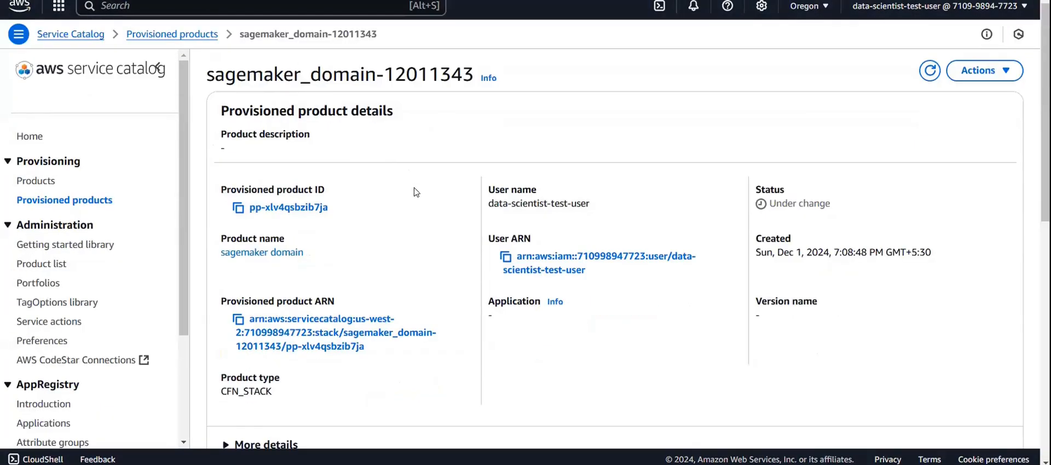
pyautogui.scroll(-10, 416, 192)
pyautogui.scroll(10, 416, 192)
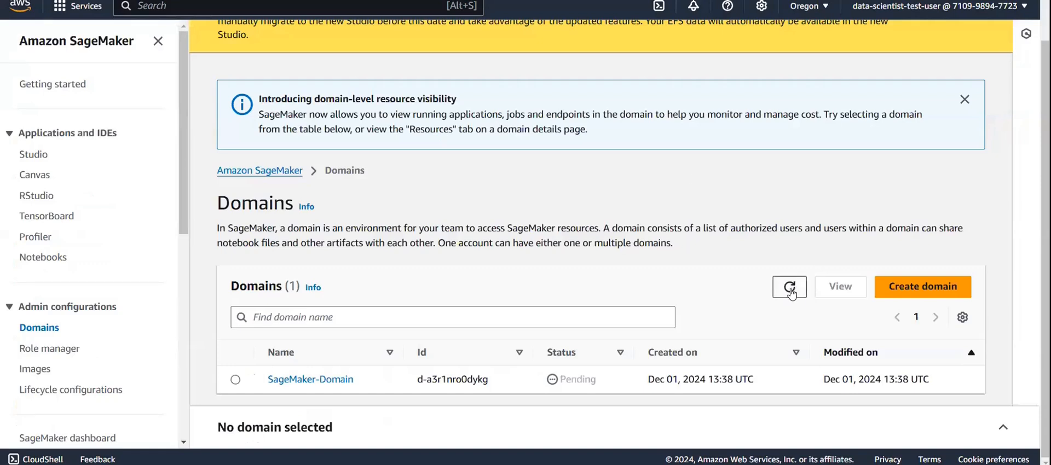
pyautogui.click(790, 288)
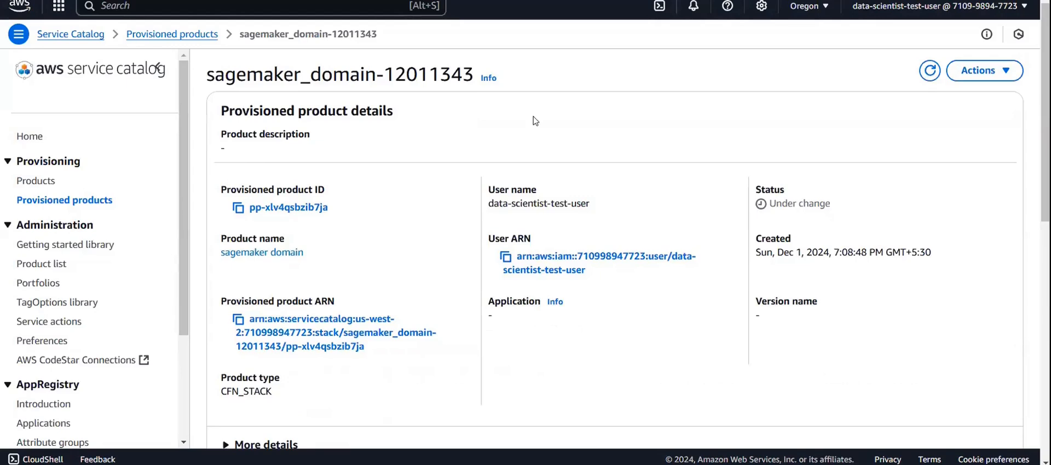
pyautogui.scroll(-6, 622, 227)
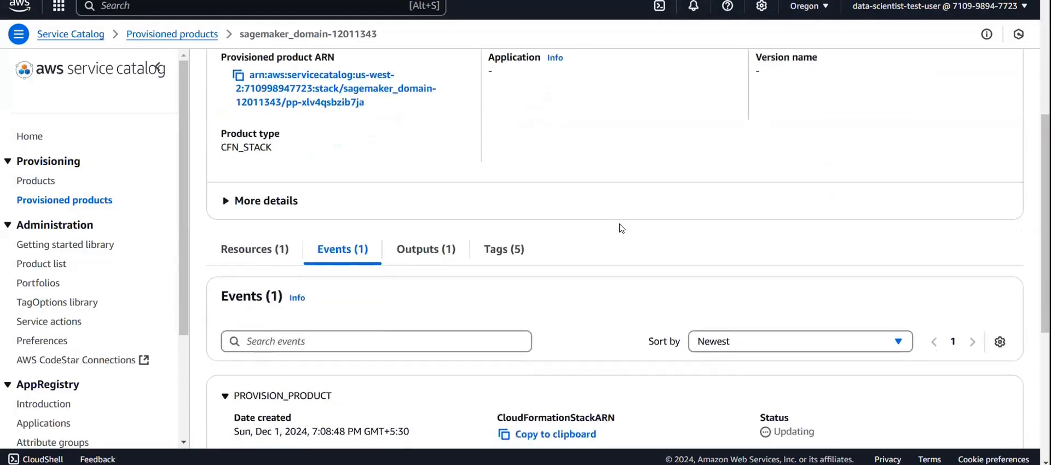
pyautogui.scroll(-1, 376, 238)
pyautogui.scroll(7, 376, 238)
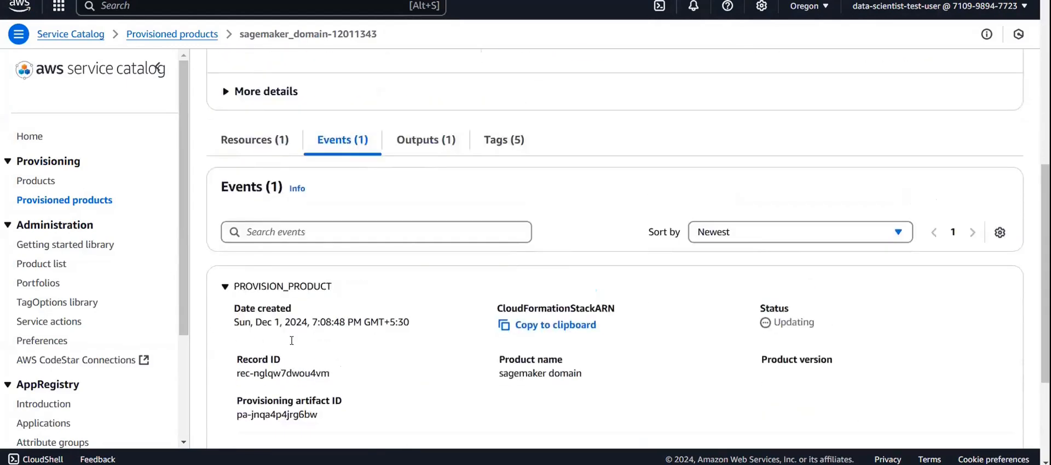
# Reopen sagemaker_domain-12011343 from the provisioned products and check its SageMakerDomain resource's physical ID and creation status.
pyautogui.click(54, 203)
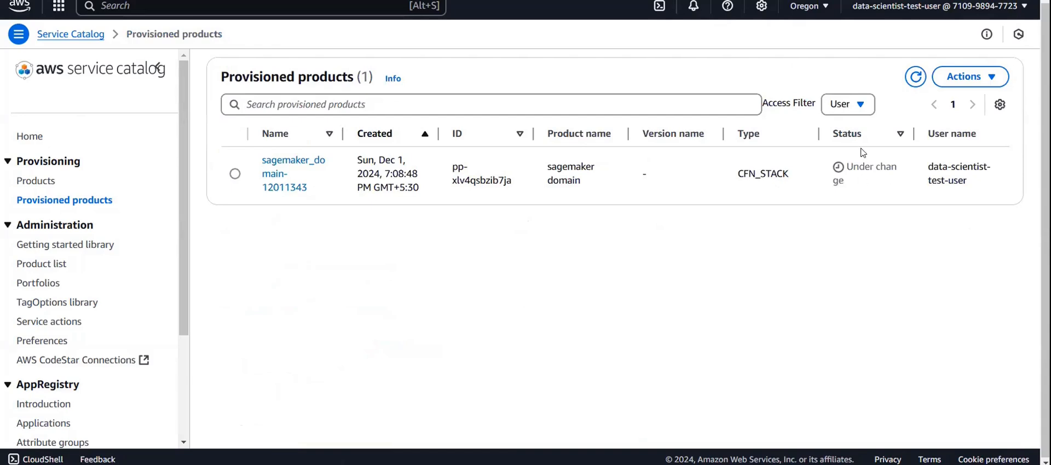
pyautogui.click(270, 162)
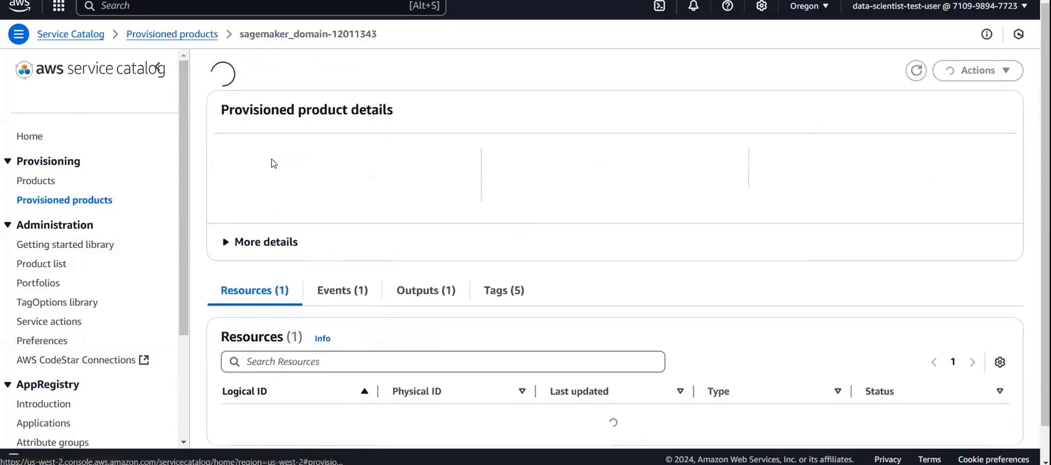
pyautogui.scroll(-3, 398, 296)
pyautogui.moveTo(391, 385); pyautogui.dragTo(461, 384)
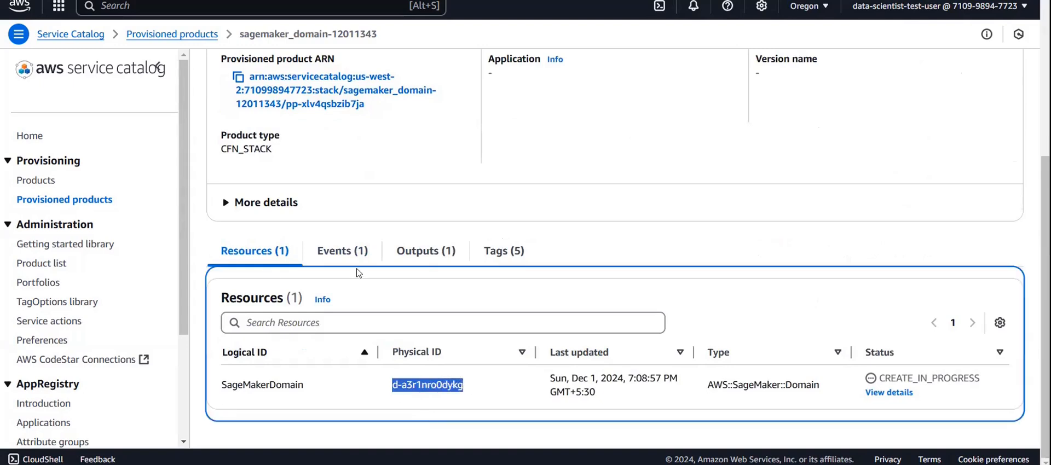
pyautogui.scroll(4, 376, 134)
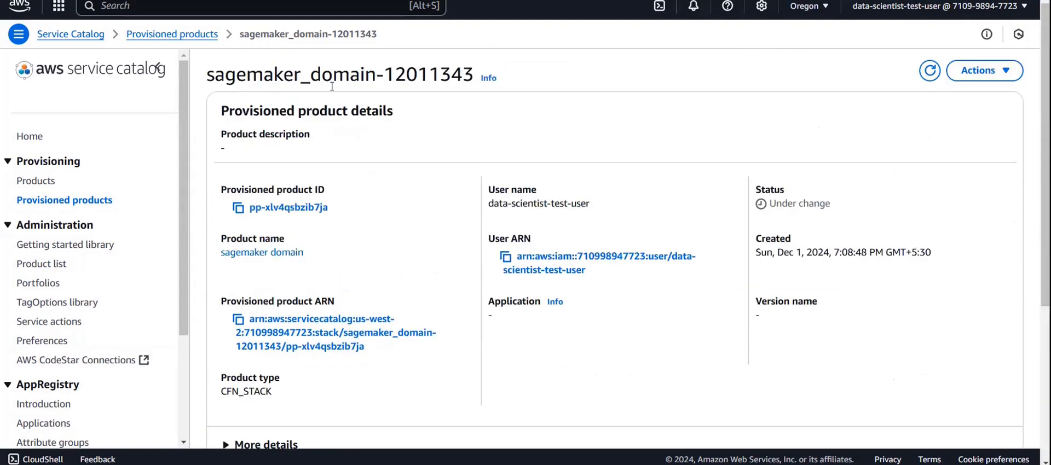
pyautogui.scroll(-4, 331, 86)
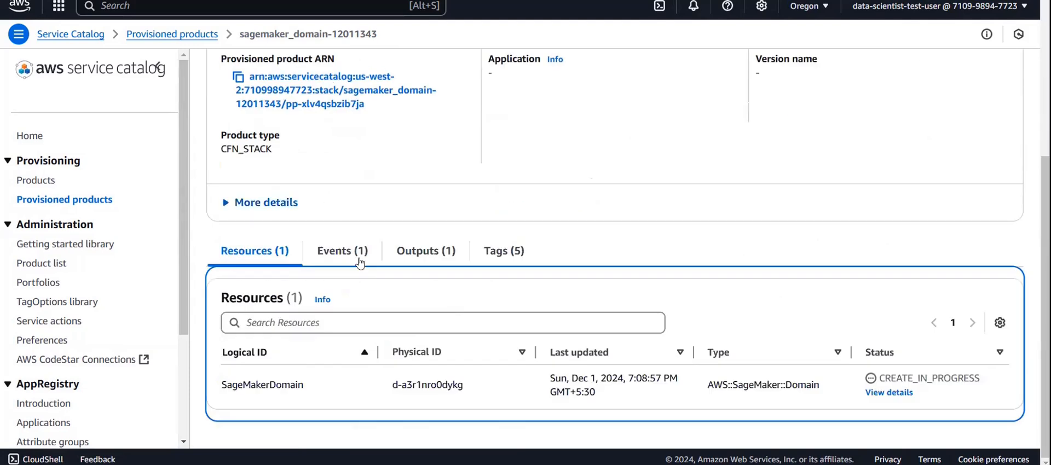
pyautogui.scroll(4, 434, 385)
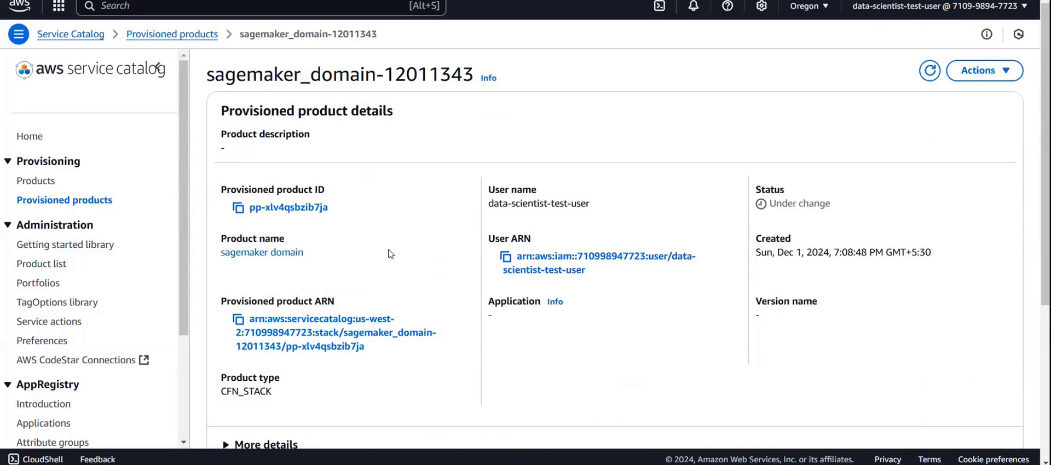
pyautogui.scroll(-4, 393, 297)
pyautogui.scroll(4, 233, 381)
pyautogui.scroll(-4, 406, 234)
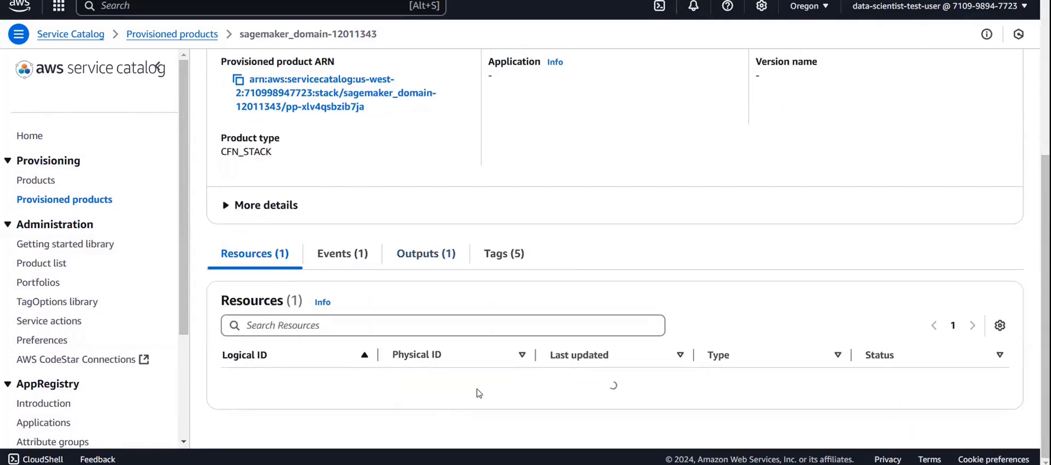
pyautogui.moveTo(462, 392); pyautogui.dragTo(368, 392)
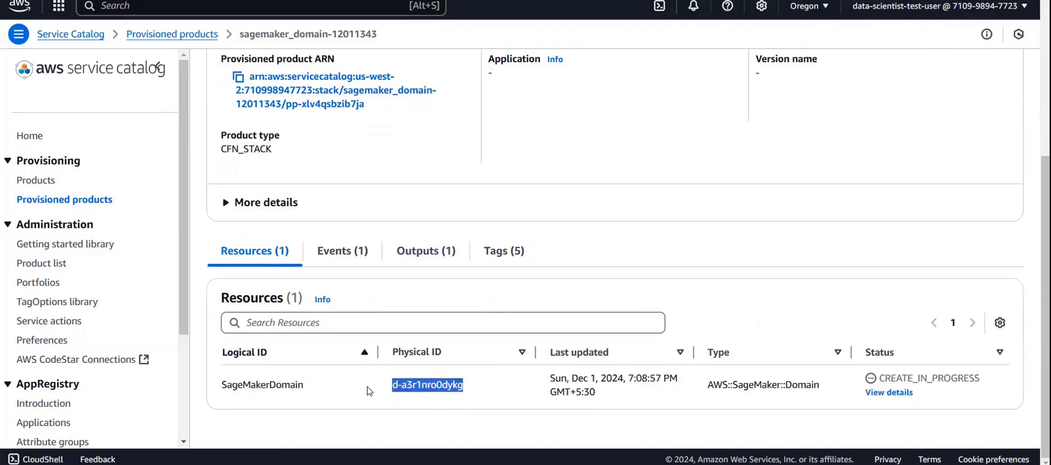
pyautogui.scroll(4, 369, 392)
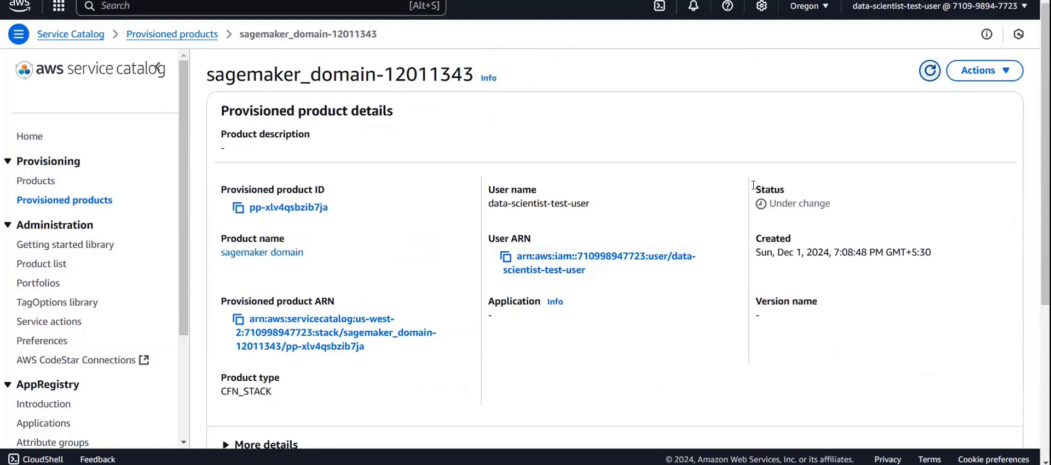
# Open the Service Catalog product list, then refresh the SageMaker domains list to check SageMaker-Domain's status.
pyautogui.click(53, 182)
pyautogui.click(334, 209)
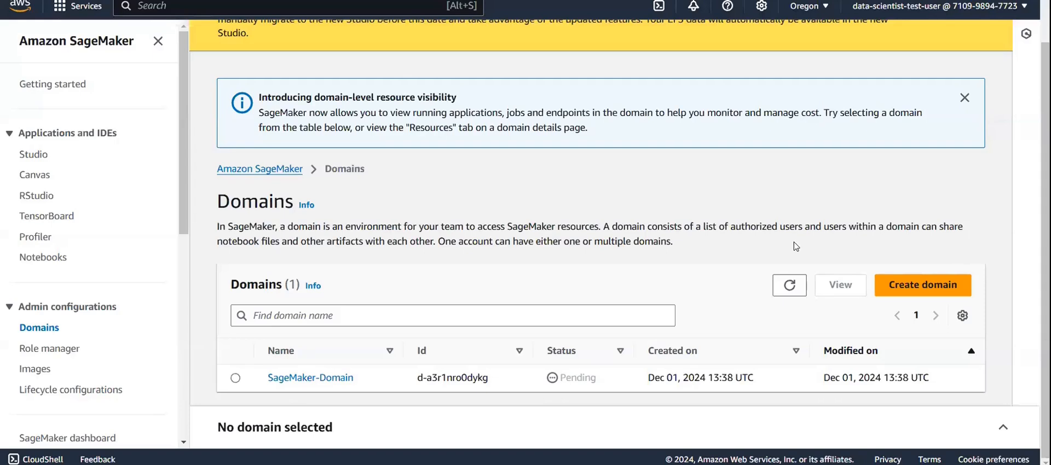
pyautogui.click(789, 285)
pyautogui.click(788, 286)
pyautogui.moveTo(539, 381); pyautogui.dragTo(596, 379)
pyautogui.click(395, 350)
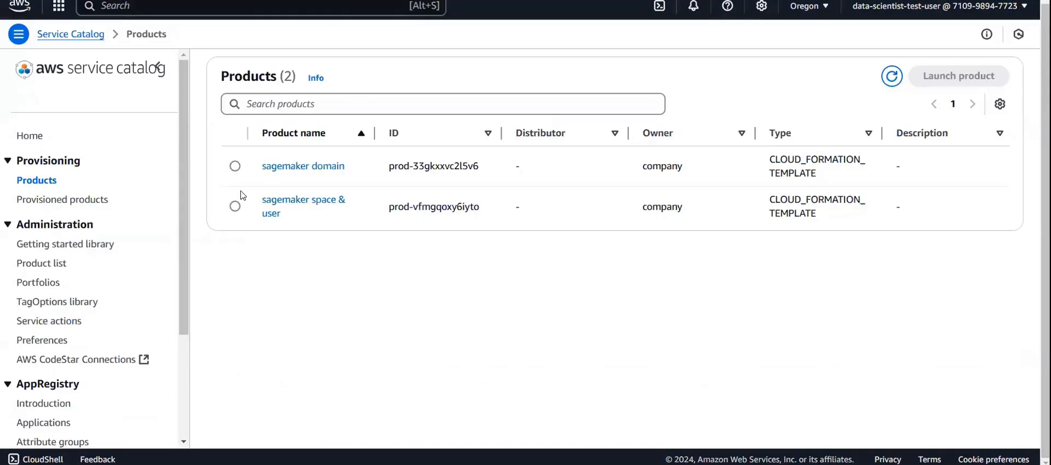
# Check the status and resource physical ID of sagemaker_domain-12011343 in Service Catalog, then return to the product list.
pyautogui.click(47, 201)
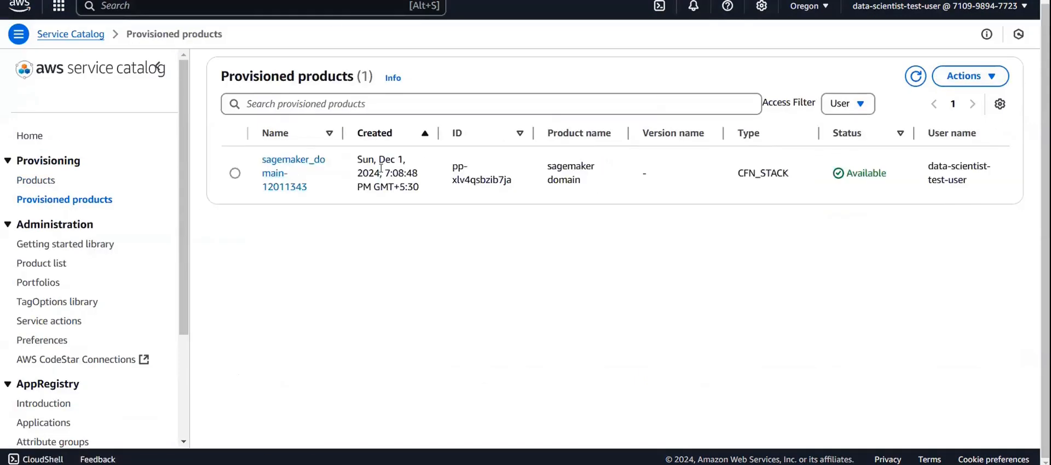
pyautogui.click(299, 161)
pyautogui.moveTo(391, 387); pyautogui.dragTo(466, 395)
pyautogui.scroll(5, 452, 350)
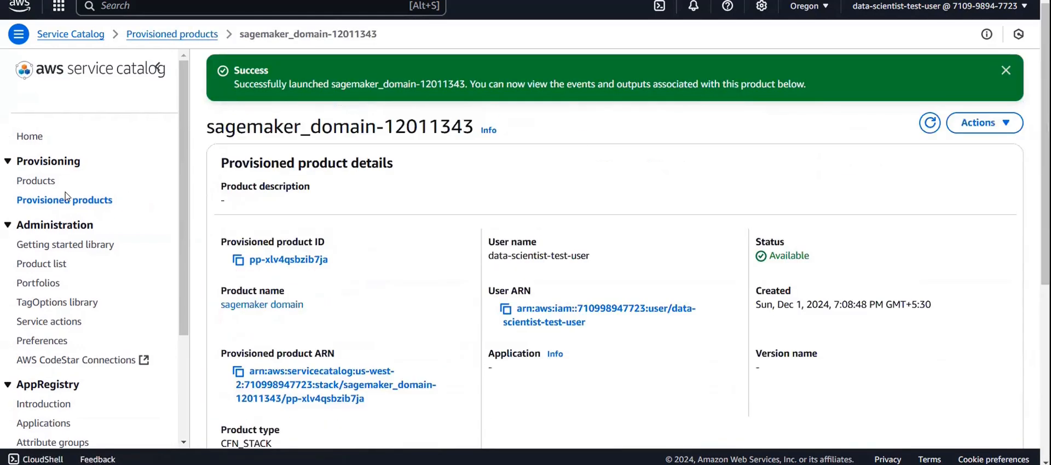
pyautogui.click(29, 182)
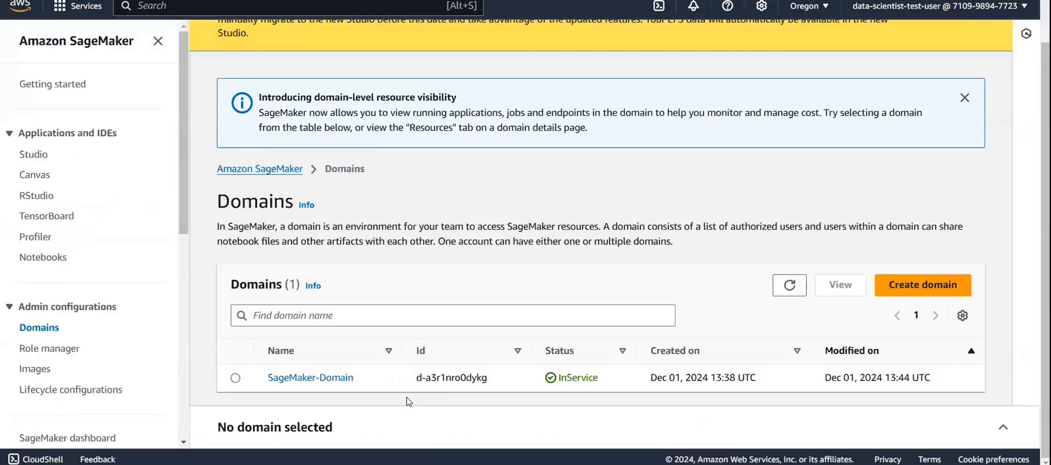
# Inspect SageMaker-Domain's user profiles and spaces, then select the sagemaker space & user product in Service Catalog.
pyautogui.click(328, 379)
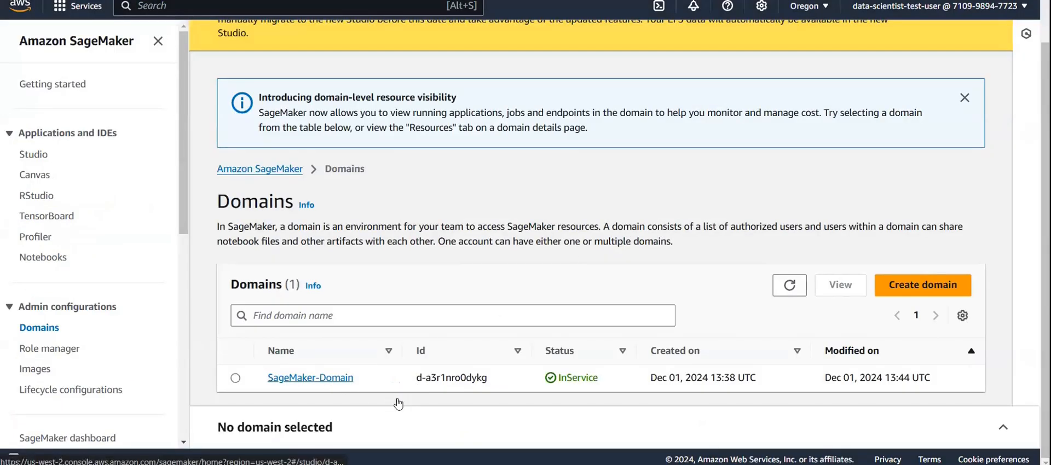
pyautogui.scroll(-5, 399, 403)
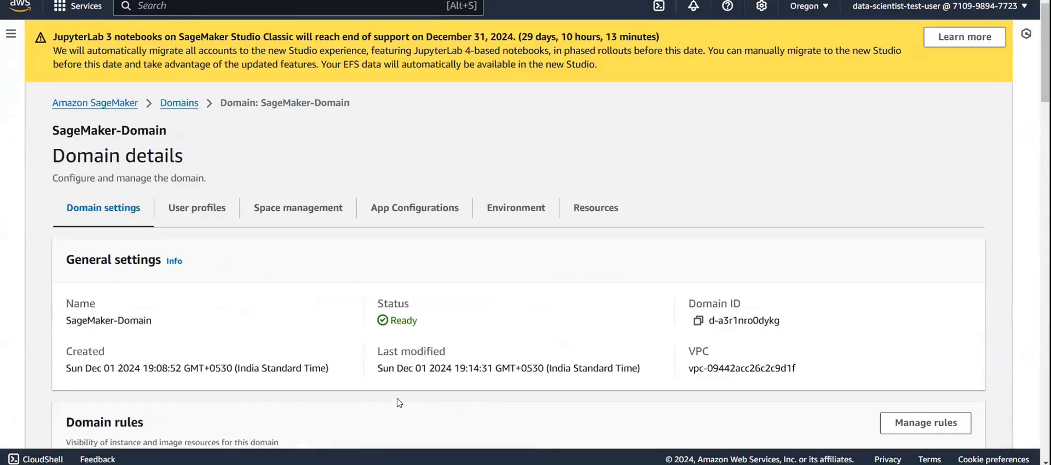
pyautogui.click(213, 210)
pyautogui.scroll(-1, 602, 355)
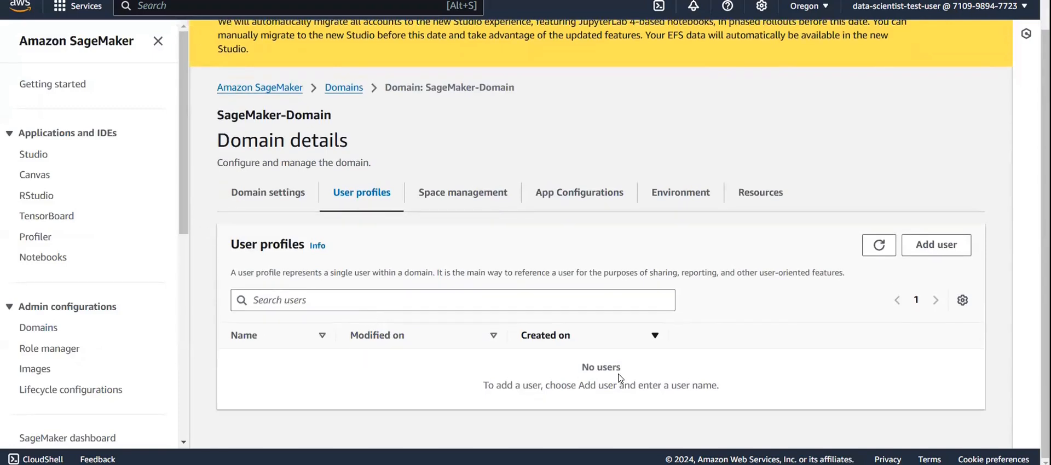
pyautogui.click(462, 200)
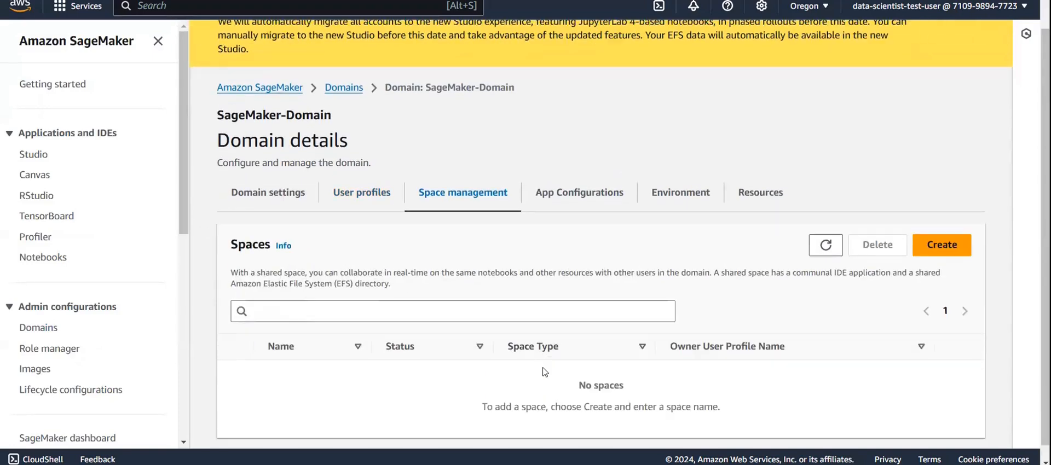
pyautogui.click(353, 194)
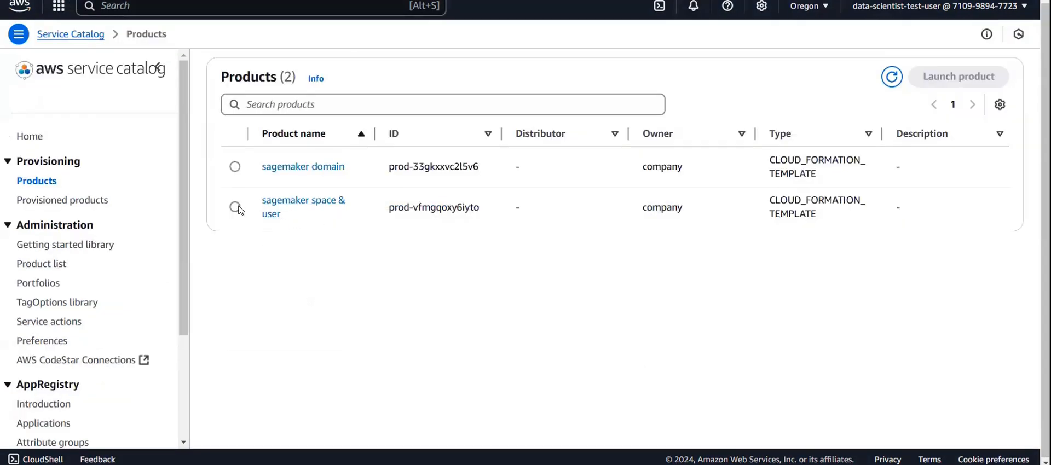
pyautogui.click(235, 207)
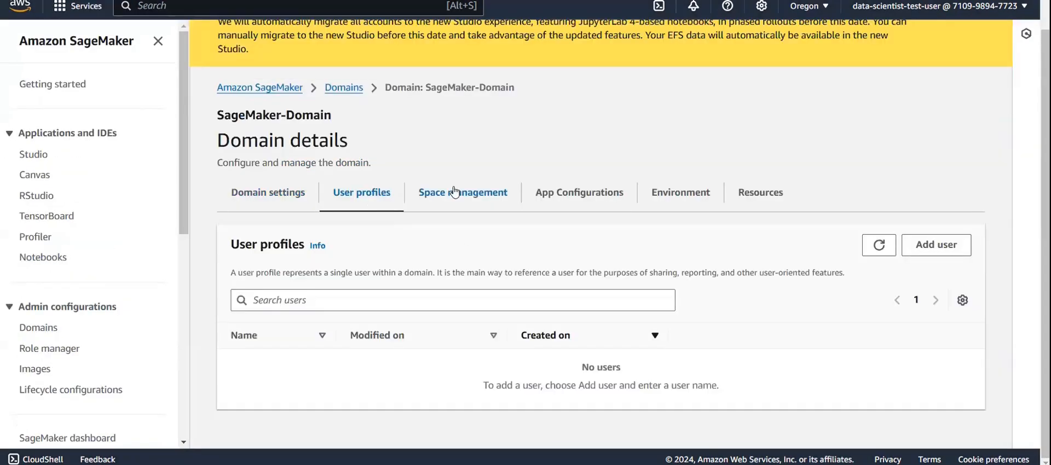
# Create a space named s1 directly in SageMaker-Domain from its space management page.
pyautogui.click(453, 191)
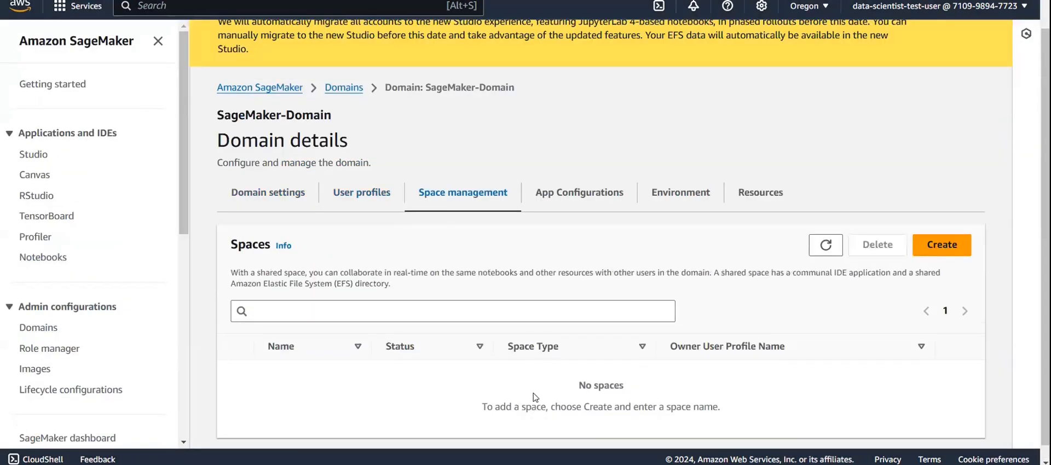
pyautogui.click(942, 254)
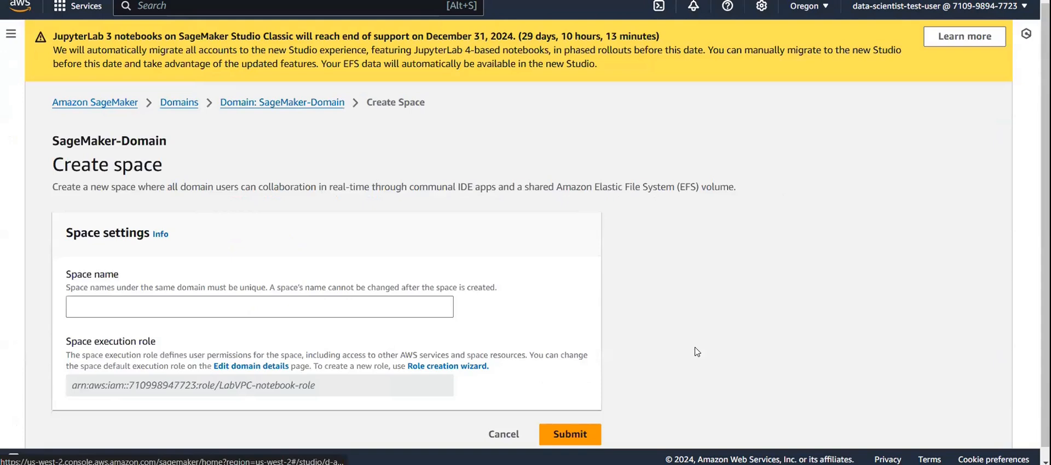
pyautogui.click(332, 307)
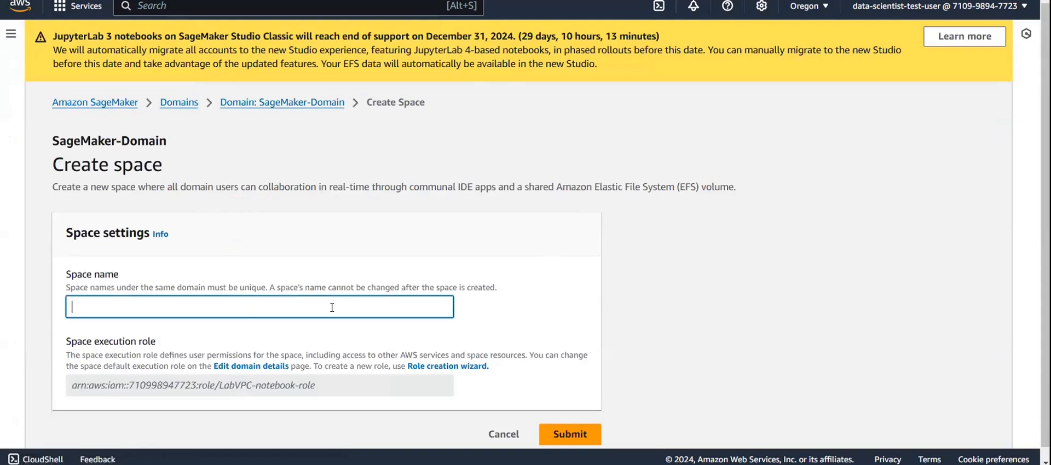
pyautogui.click(572, 437)
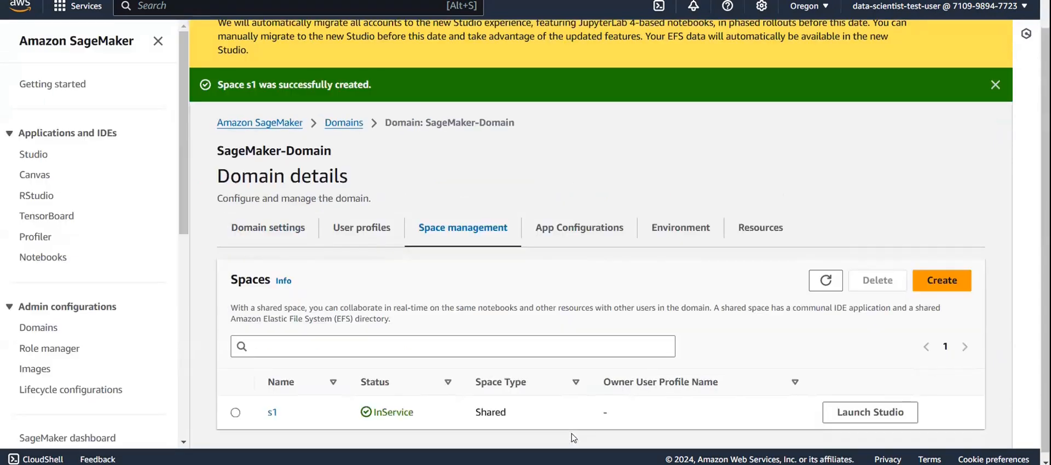
# Start adding a user profile to SageMaker-Domain with execution role LabVPC-notebook-role, keeping the default application settings.
pyautogui.click(370, 231)
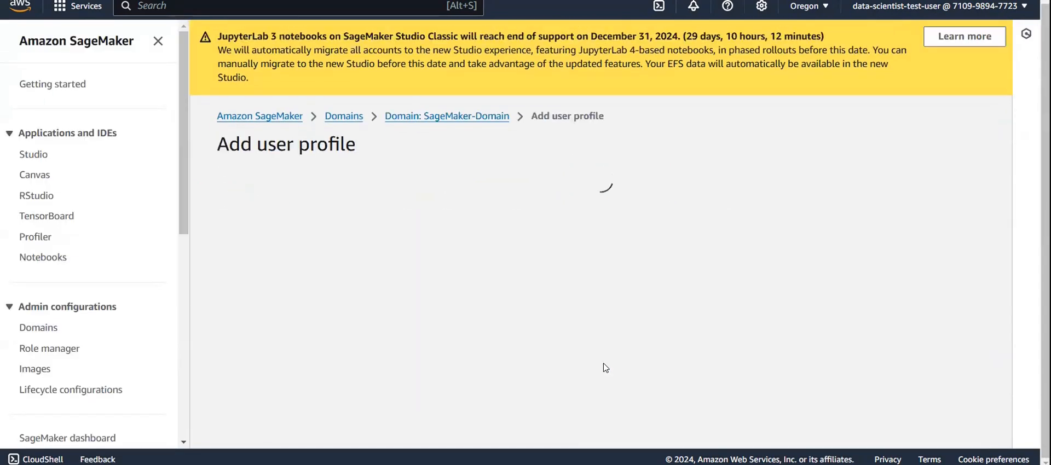
pyautogui.scroll(-5, 435, 273)
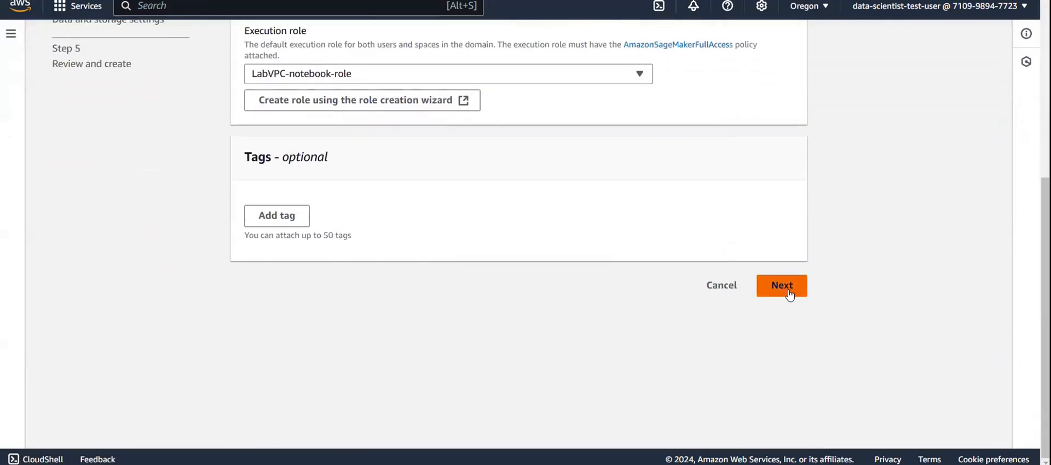
pyautogui.click(782, 285)
pyautogui.scroll(-2, 657, 322)
pyautogui.scroll(-15, 706, 321)
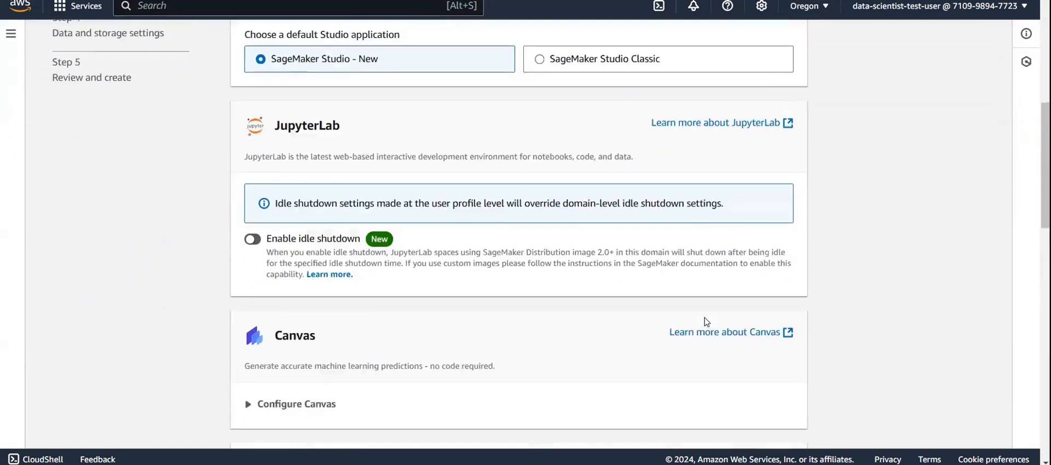
pyautogui.click(781, 286)
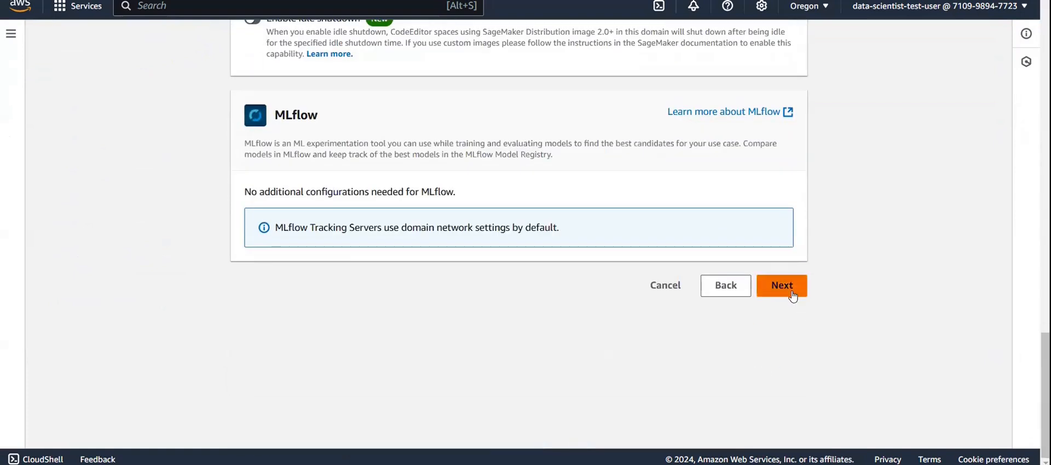
# Create the user profile with the default Studio UI and storage settings, then check the domain's user profiles and spaces.
pyautogui.scroll(-8, 802, 312)
pyautogui.scroll(-10, 802, 320)
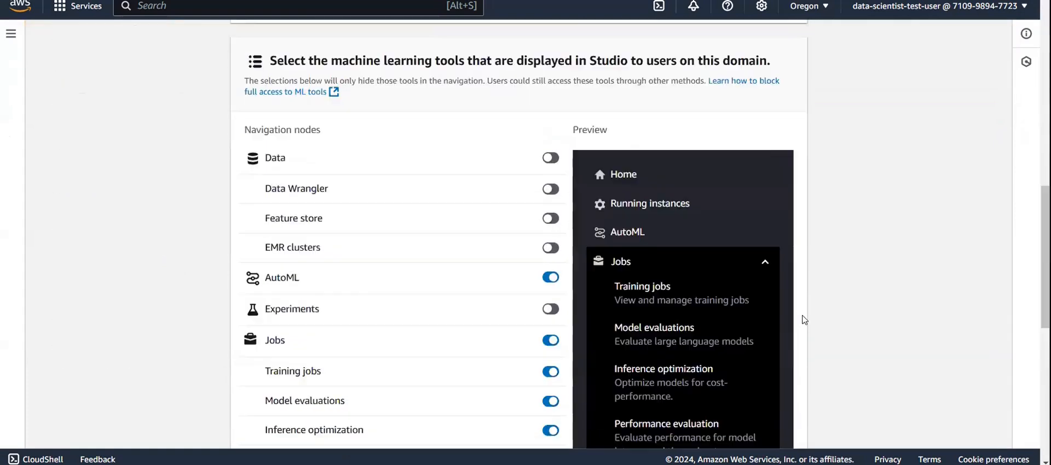
pyautogui.click(783, 289)
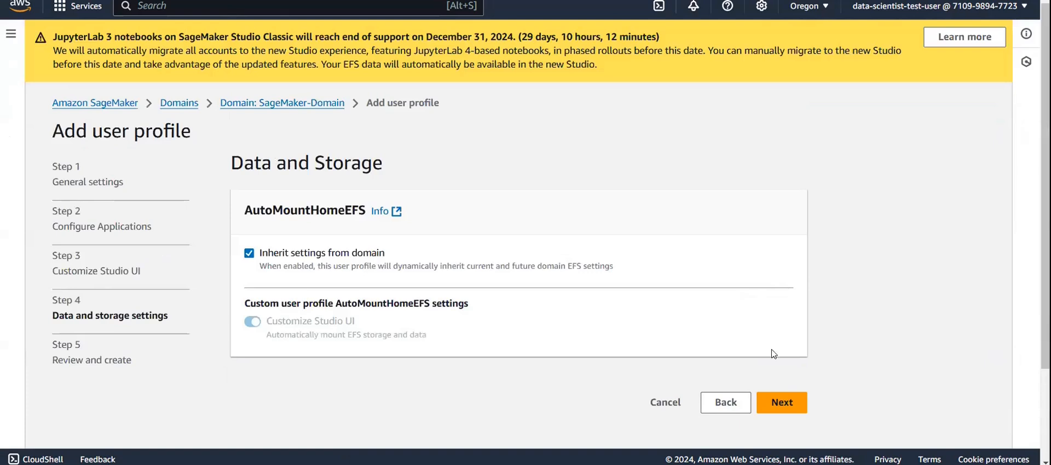
pyautogui.click(788, 401)
pyautogui.scroll(-8, 795, 407)
pyautogui.scroll(-10, 794, 408)
pyautogui.click(768, 283)
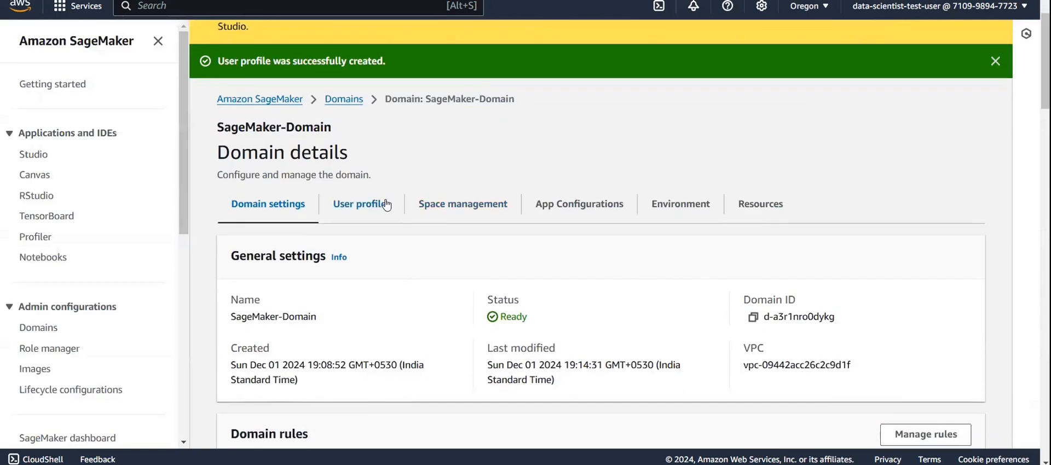
pyautogui.click(386, 205)
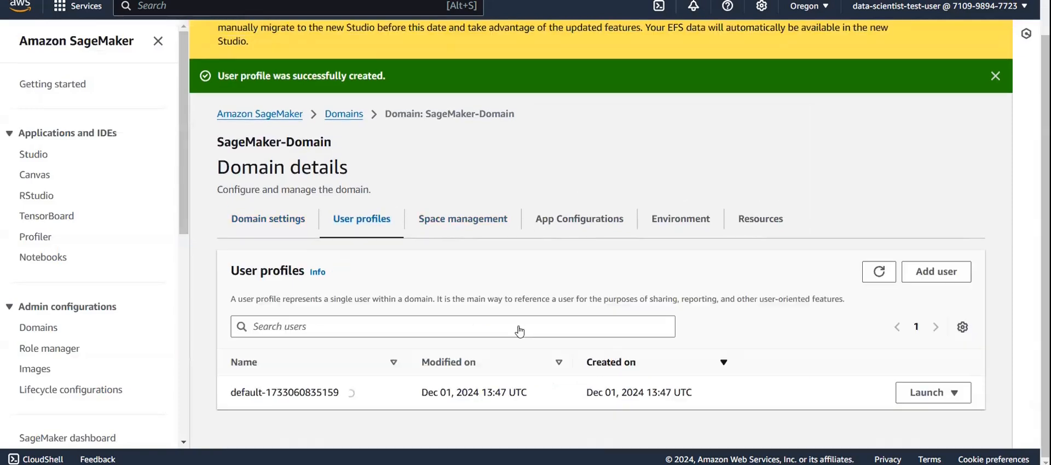
pyautogui.click(436, 221)
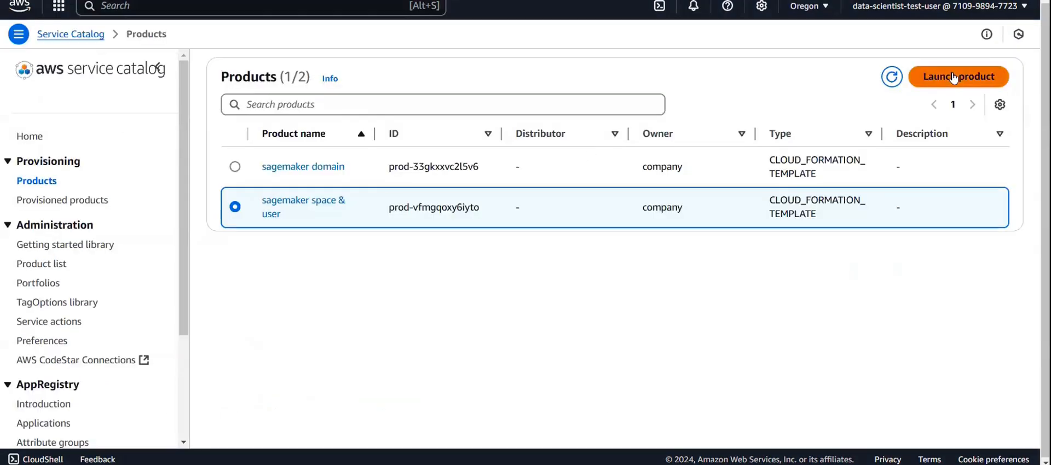
# Start launching the sagemaker space & user product in Service Catalog and set its DomainId to d-a3r1nro0dykg.
pyautogui.click(930, 77)
pyautogui.scroll(-3, 273, 295)
pyautogui.scroll(-1, 302, 291)
pyautogui.click(272, 286)
pyautogui.write('d-a3r1nro0dykg')
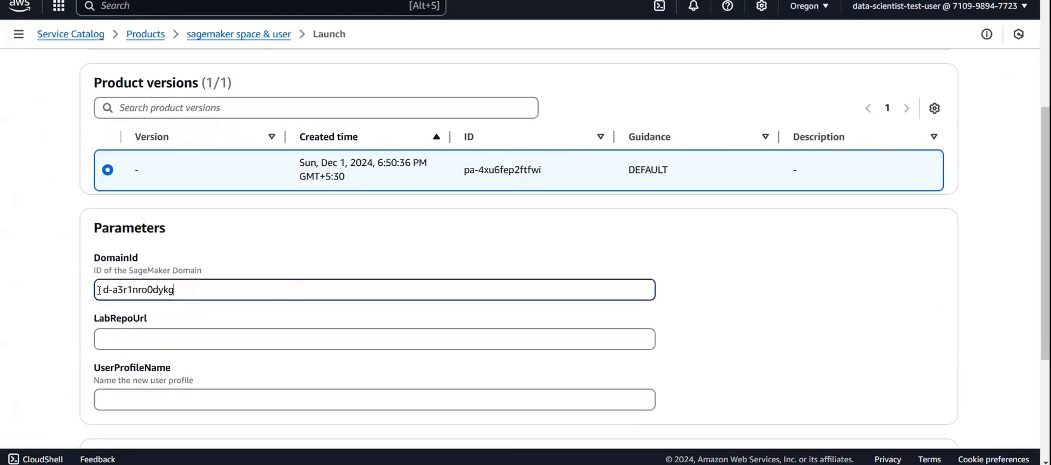
pyautogui.scroll(-2, 181, 282)
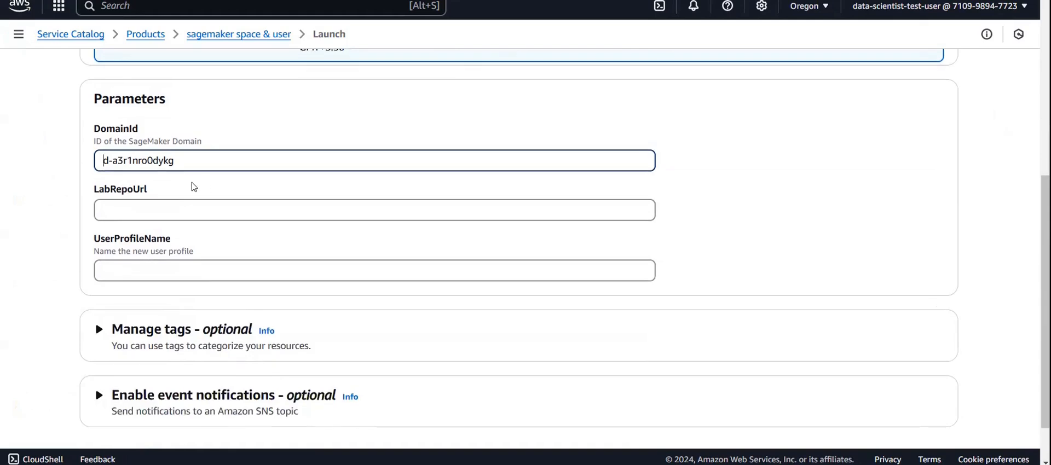
# Set UserProfileName to data-scientist-test-user by copying the signed-in IAM user name from the account information.
pyautogui.click(152, 269)
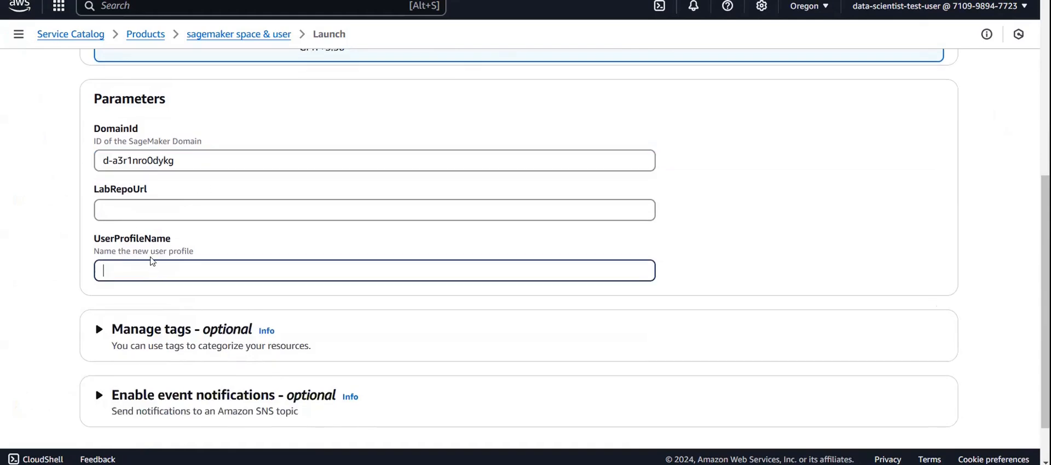
pyautogui.moveTo(854, 6); pyautogui.dragTo(909, 6)
pyautogui.click(909, 7)
pyautogui.click(855, 87)
pyautogui.click(221, 279)
pyautogui.hotkey('ctrl', 'v')
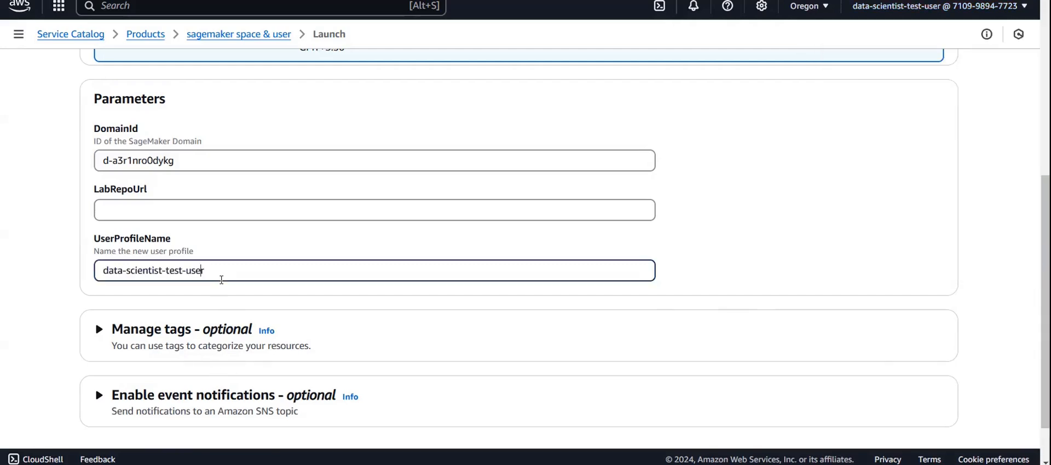
pyautogui.click(168, 210)
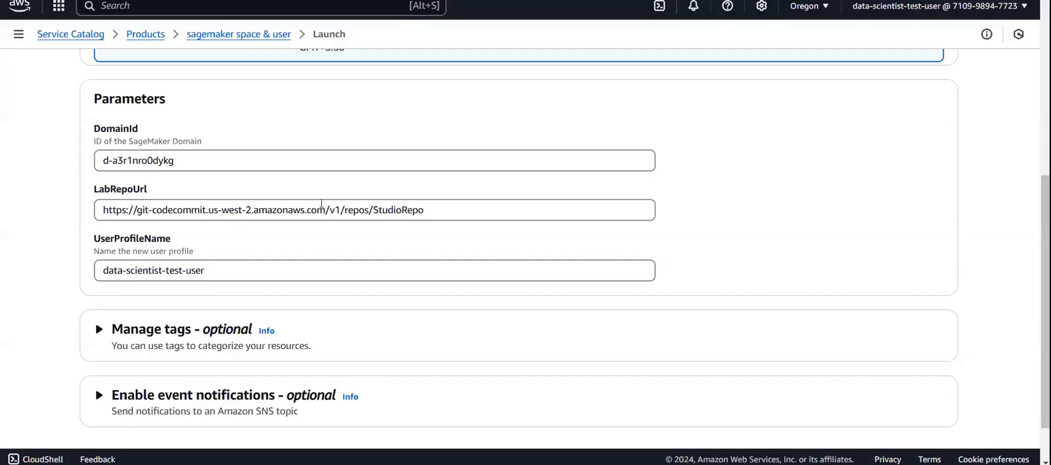
pyautogui.scroll(-1, 346, 229)
pyautogui.scroll(7, 460, 202)
pyautogui.scroll(-7, 945, 333)
pyautogui.click(918, 412)
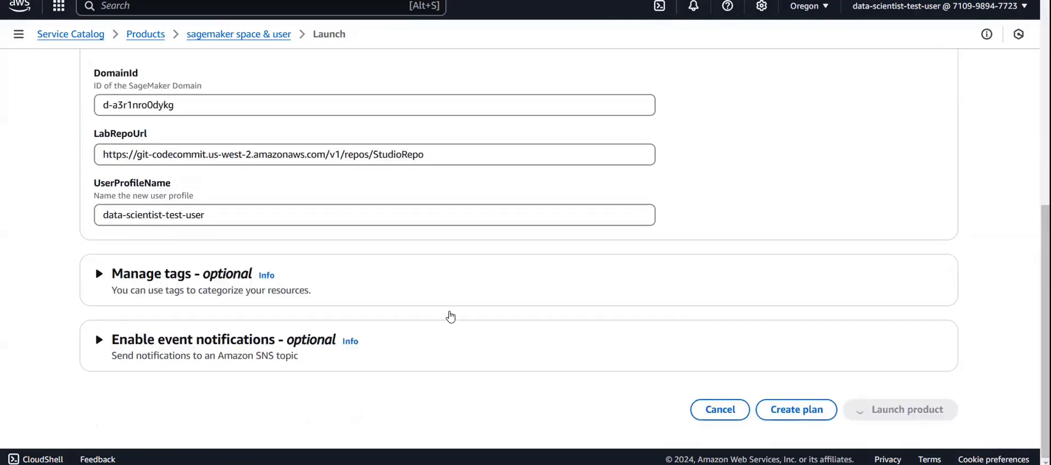
# Check the launch status and resources of the provisioned product sagemaker_space___user-12011359.
pyautogui.scroll(7, 289, 255)
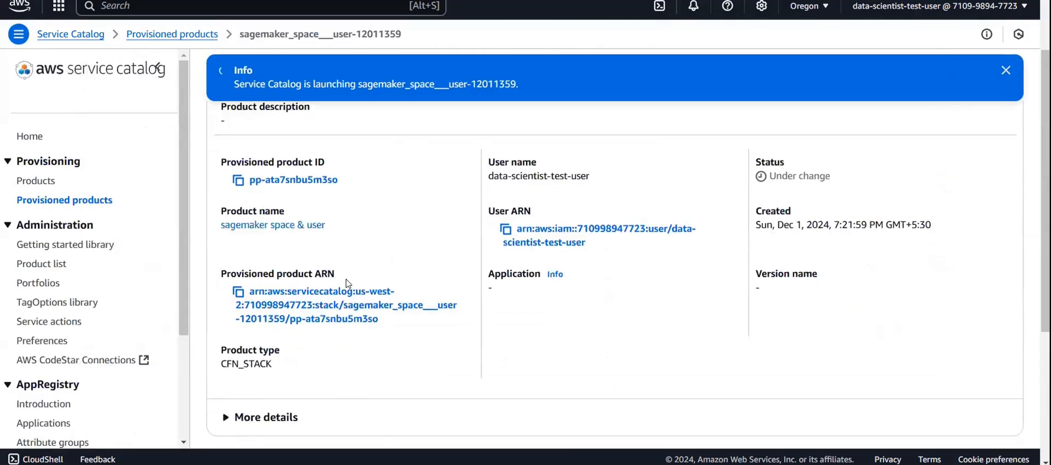
pyautogui.scroll(-5, 347, 282)
pyautogui.scroll(-1, 348, 283)
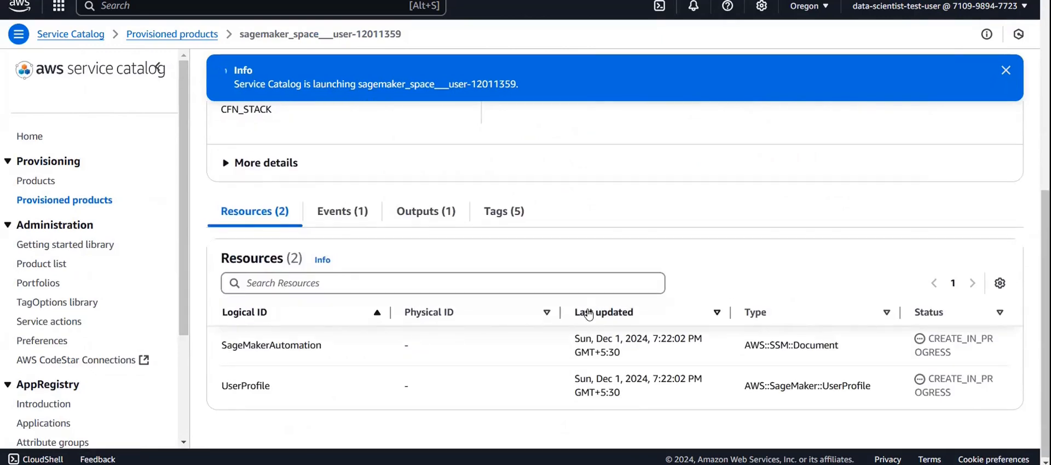
pyautogui.scroll(-3, 644, 239)
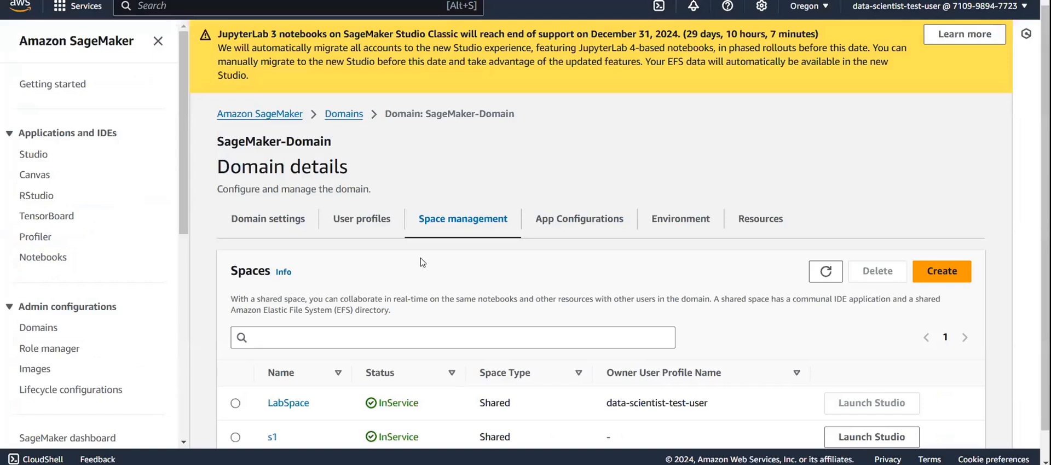
# Check SageMaker-Domain's spaces and its refreshed user profiles list for the newly provisioned resources.
pyautogui.scroll(-1, 361, 168)
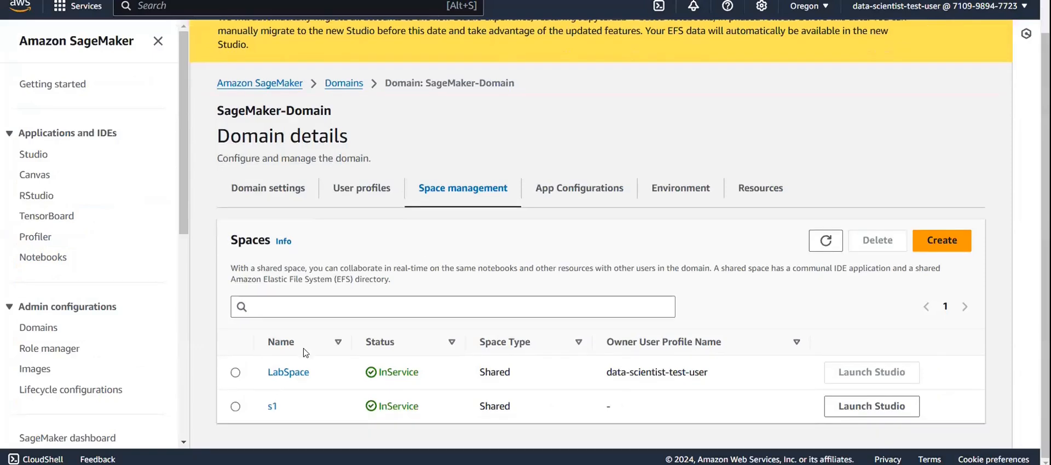
pyautogui.click(358, 187)
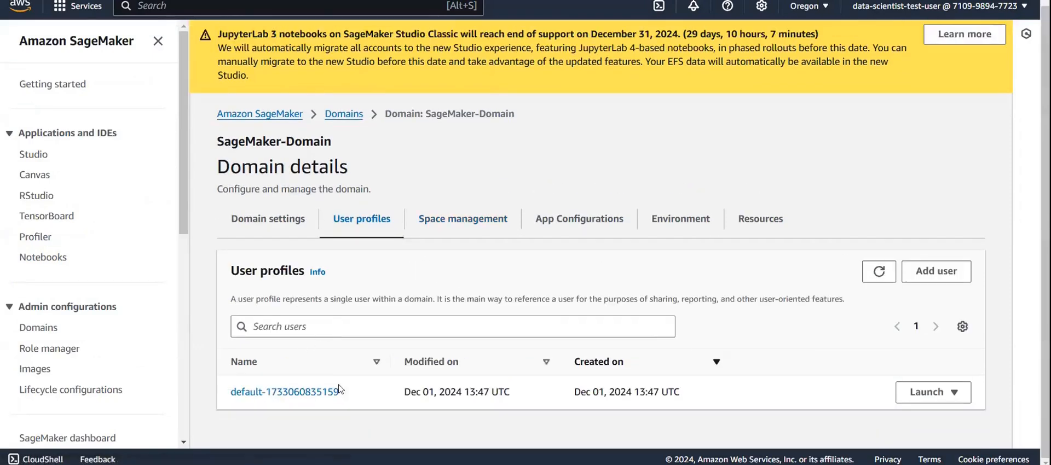
pyautogui.click(880, 269)
pyautogui.scroll(-1, 674, 355)
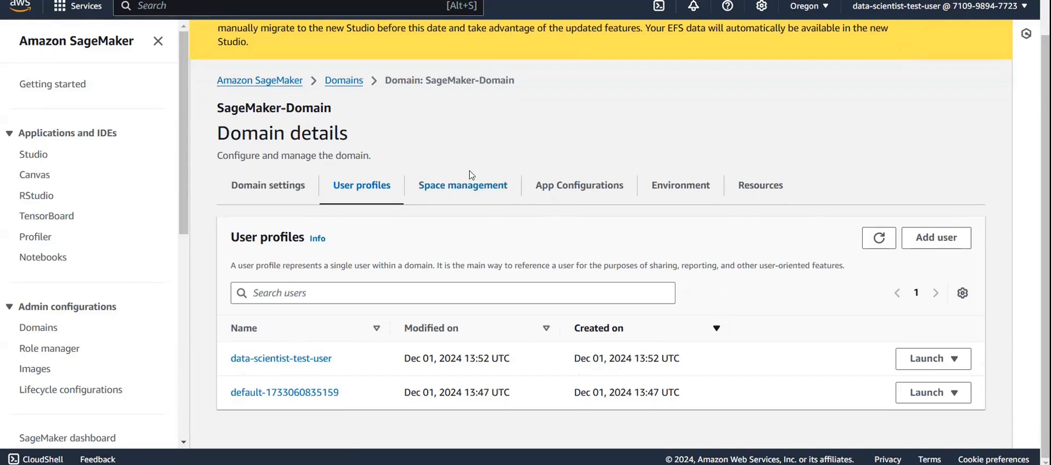
pyautogui.click(464, 187)
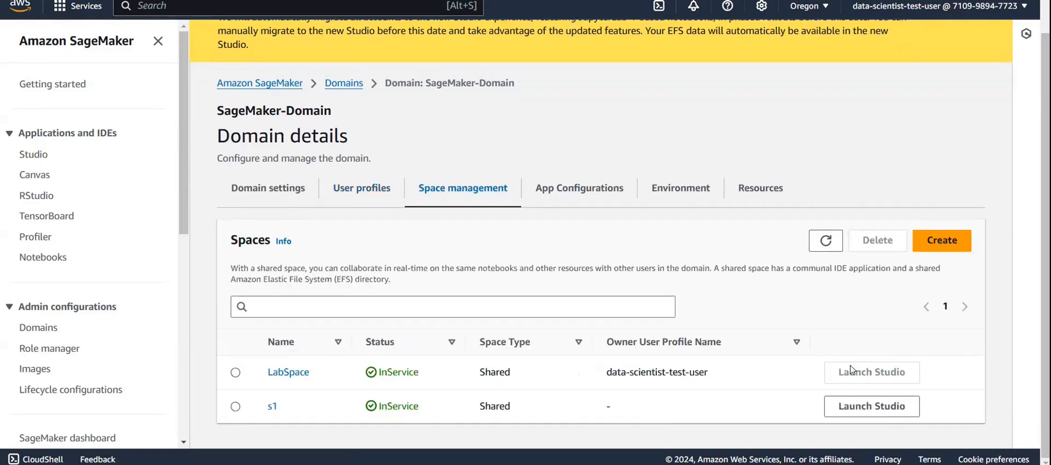
# Launch Studio for the data-scientist-test-user profile and skip the welcome tour.
pyautogui.click(347, 186)
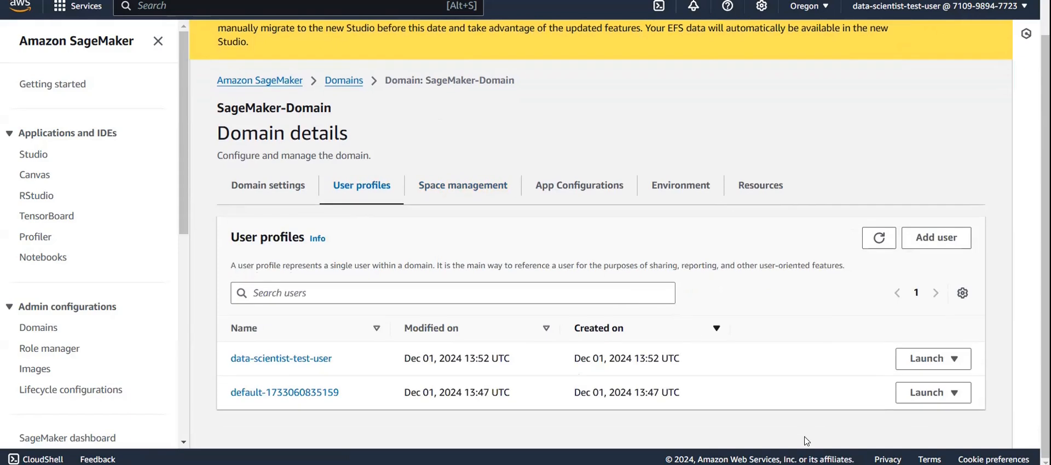
pyautogui.click(928, 363)
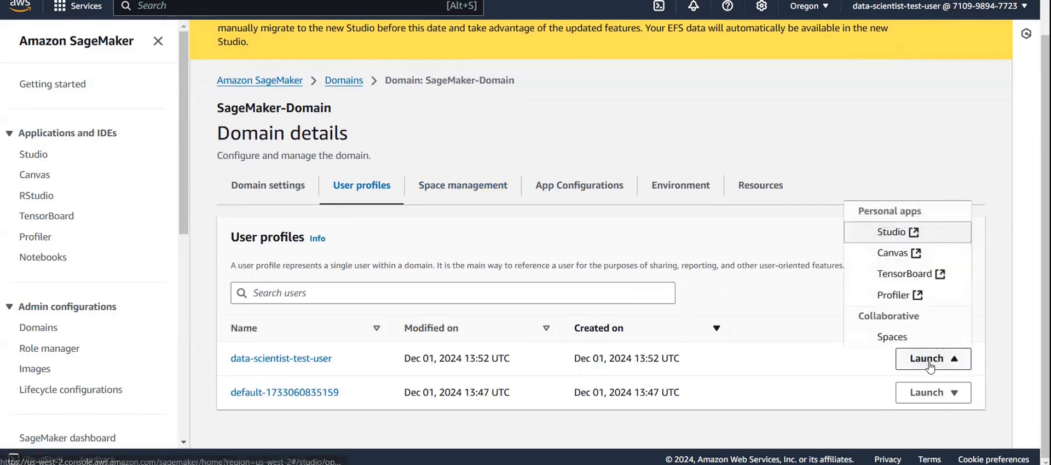
pyautogui.click(892, 232)
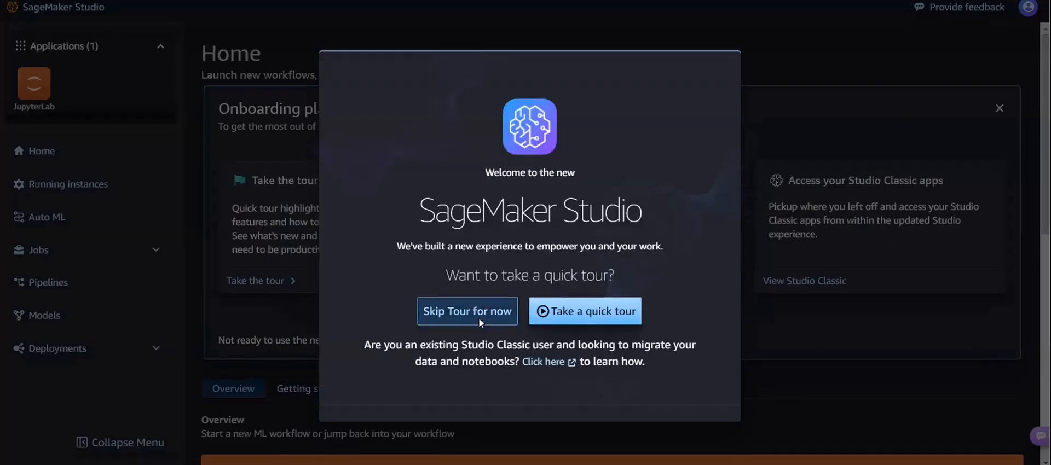
pyautogui.click(478, 318)
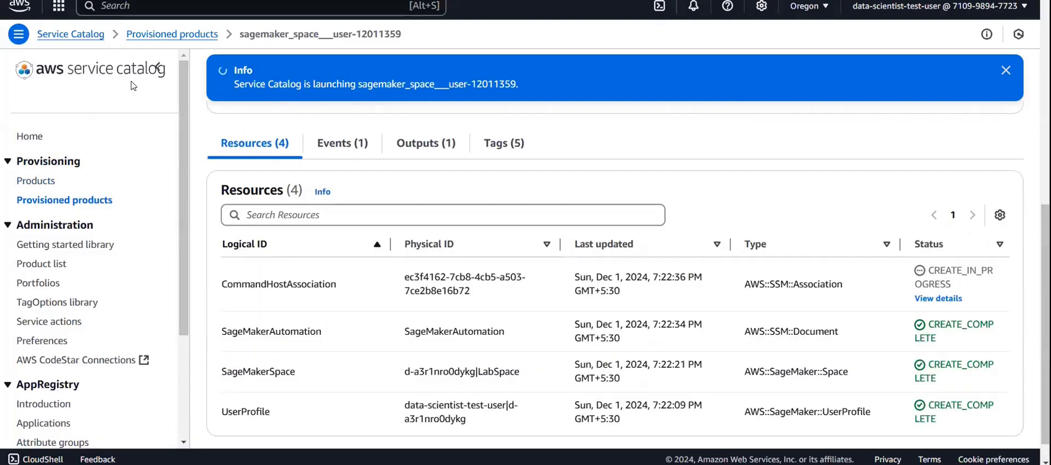
# Select the sagemaker domain product in Service Catalog, then view the SageMaker domains list.
pyautogui.click(31, 186)
pyautogui.click(235, 167)
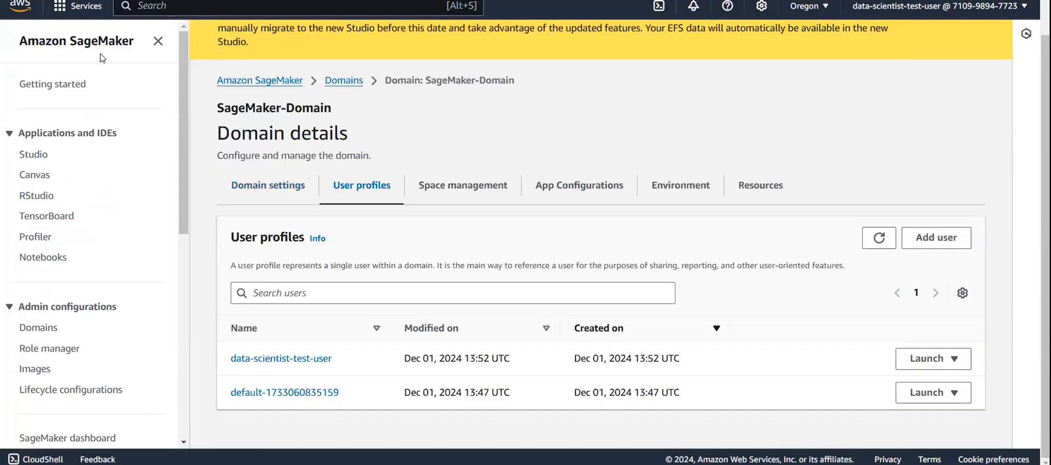
pyautogui.click(42, 327)
pyautogui.scroll(-1, 361, 356)
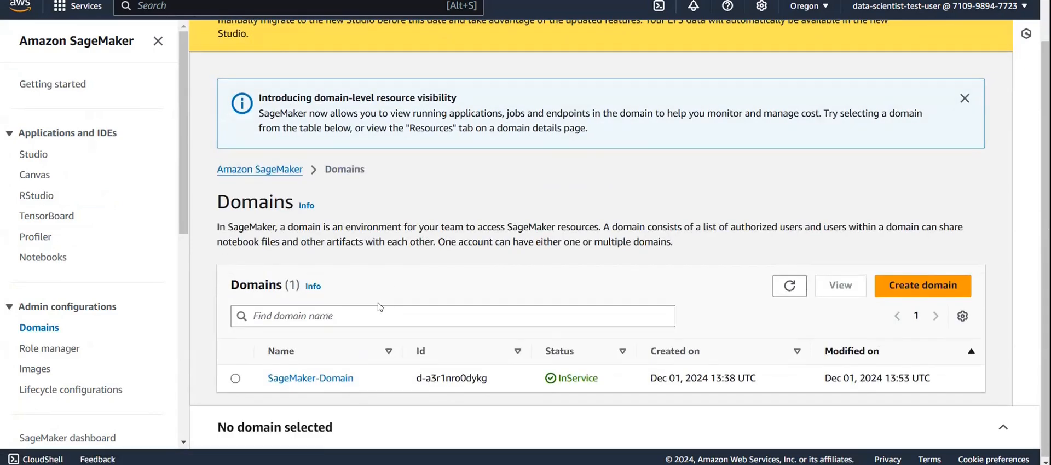
# Review the user profiles and spaces in SageMaker-Domain's details.
pyautogui.click(329, 378)
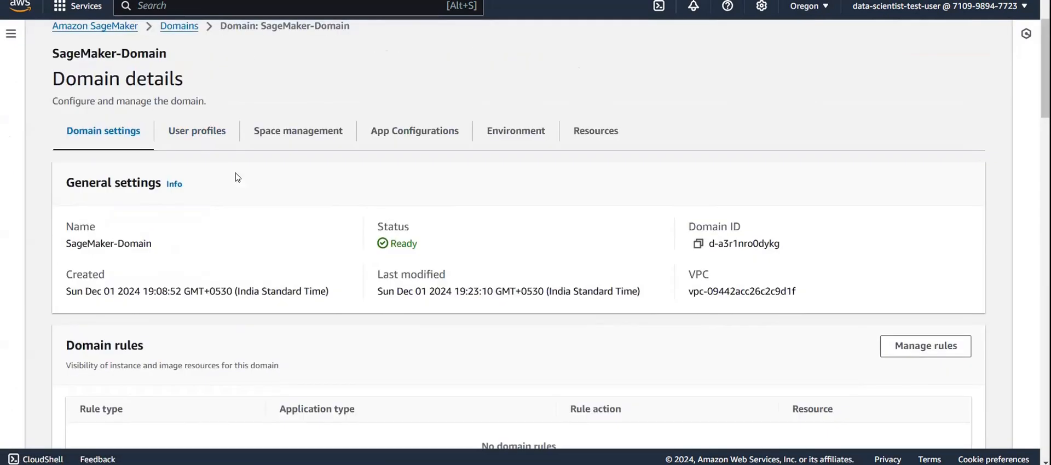
pyautogui.click(361, 163)
pyautogui.click(475, 189)
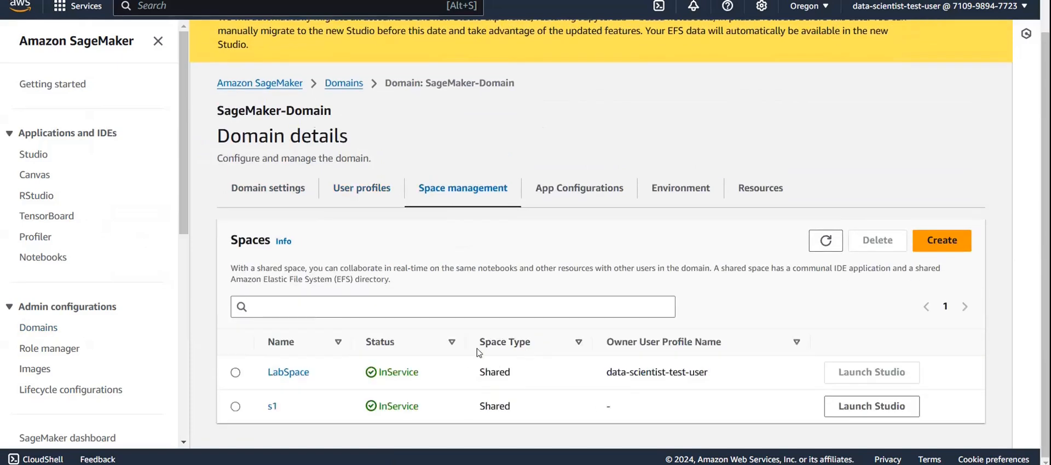
pyautogui.click(356, 200)
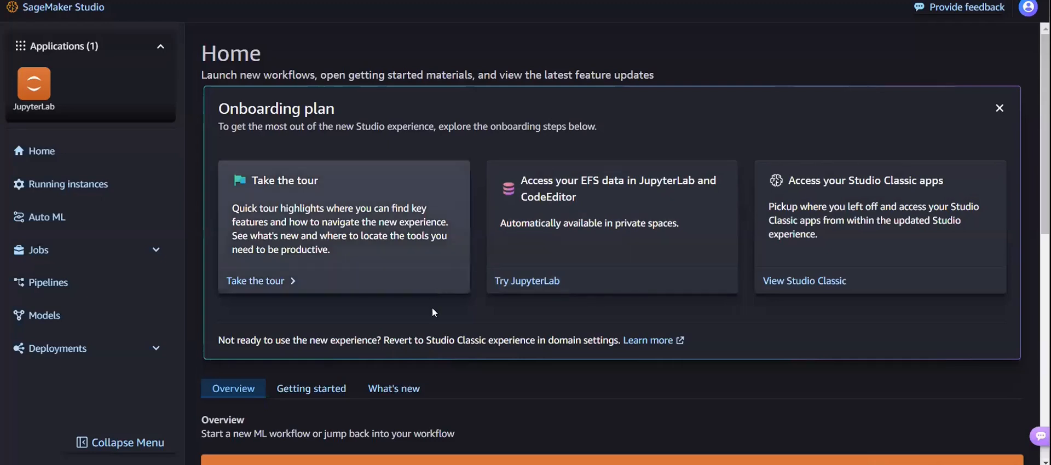
# Examine the onboarding options, JupyterLab entry and available tools on the SageMaker Studio home page.
pyautogui.scroll(-8, 432, 307)
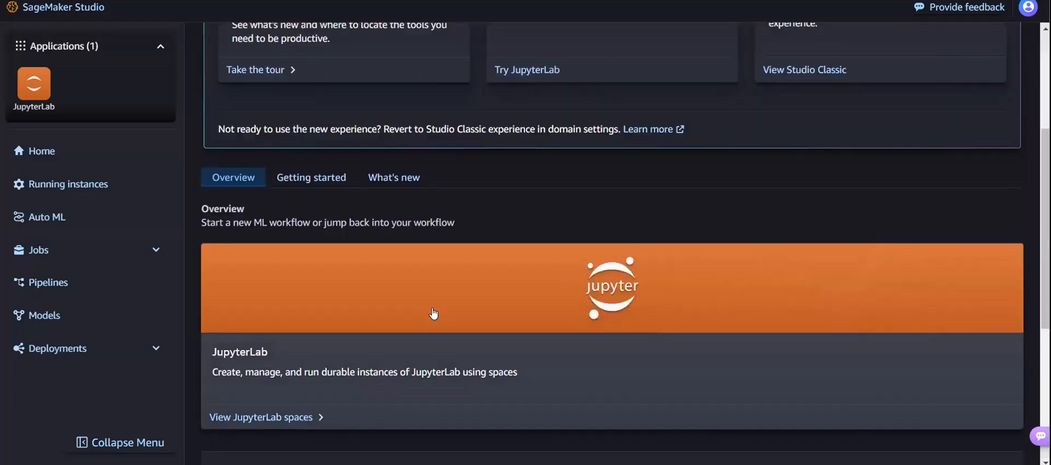
pyautogui.scroll(7, 432, 307)
pyautogui.scroll(2, 432, 307)
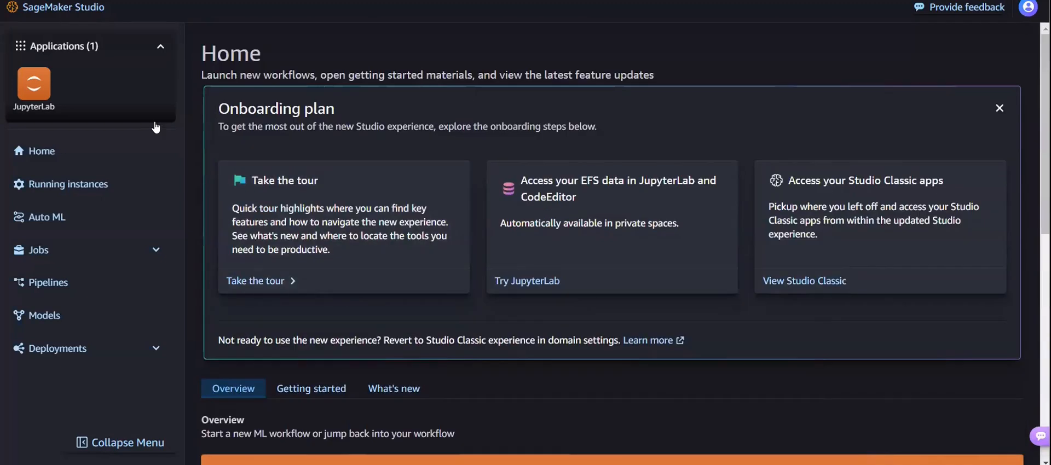
pyautogui.scroll(-8, 339, 184)
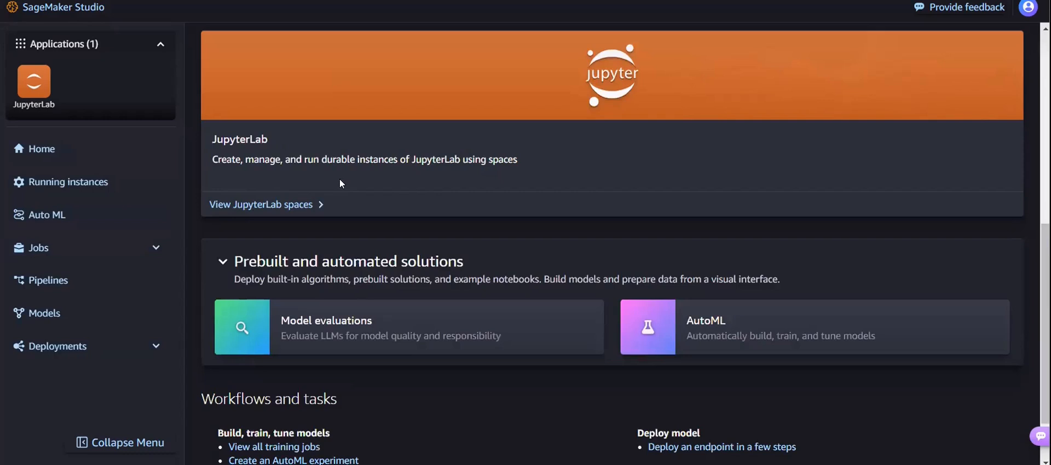
pyautogui.scroll(5, 340, 183)
pyautogui.click(94, 157)
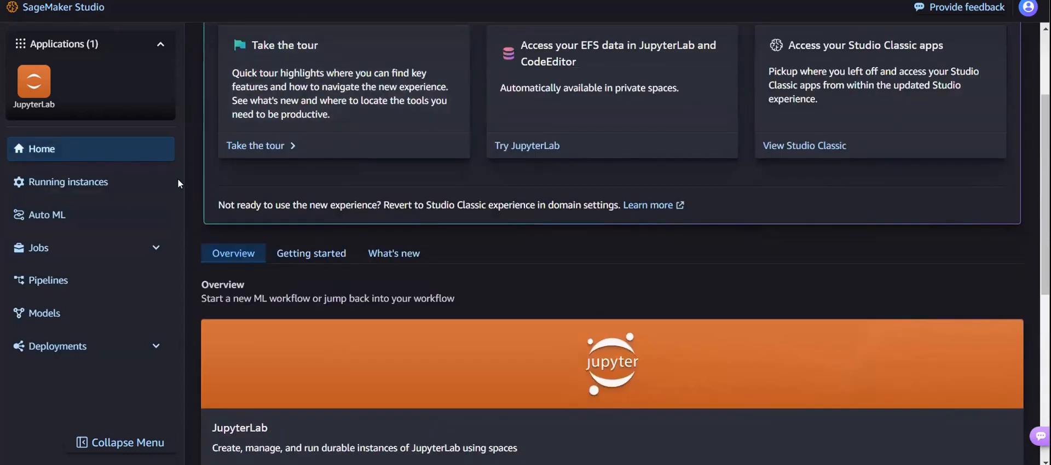
# Open Studio's running instances, then check the resource statuses of the sagemaker space & user provisioned product in Service Catalog.
pyautogui.click(82, 178)
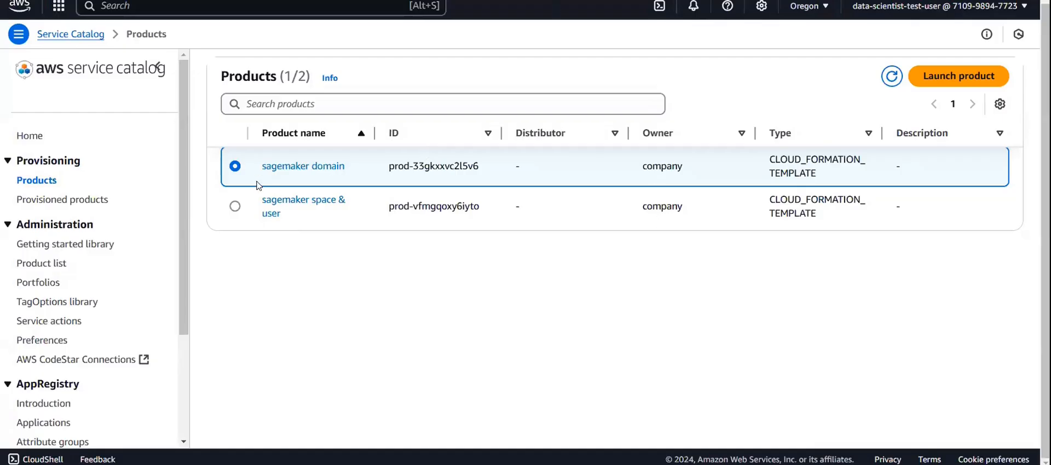
pyautogui.click(61, 201)
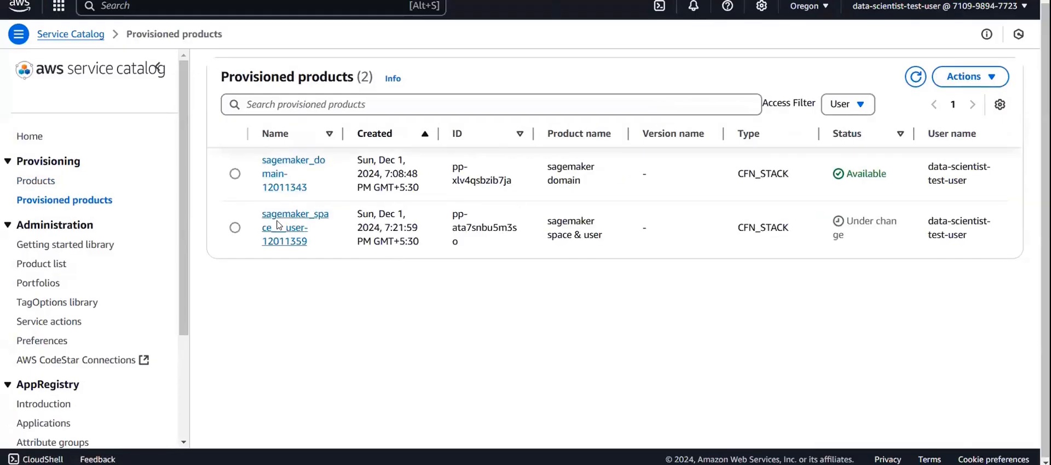
pyautogui.click(294, 224)
pyautogui.scroll(-2, 786, 328)
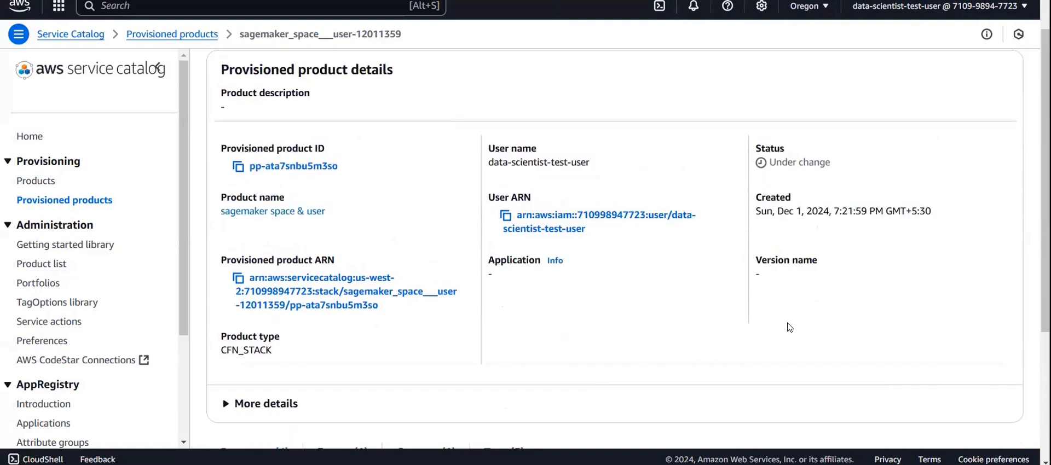
pyautogui.scroll(-5, 710, 296)
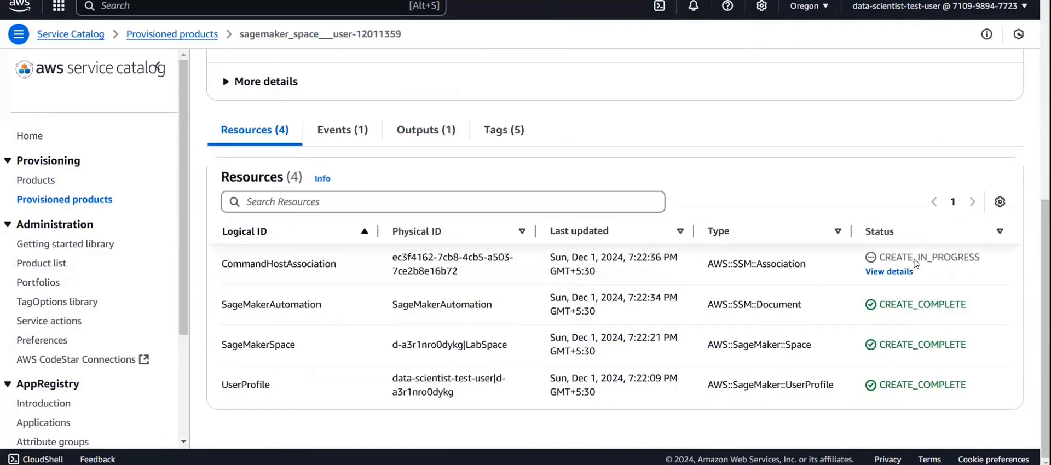
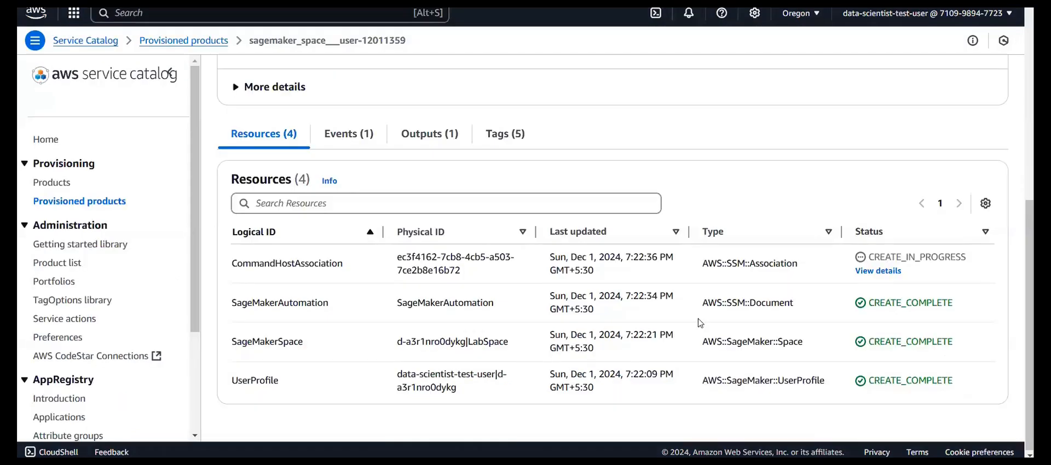
# Switch to Visual Studio Code and review the parameters and UserProfile resource in the space and user CloudFormation template.
pyautogui.click(716, 462)
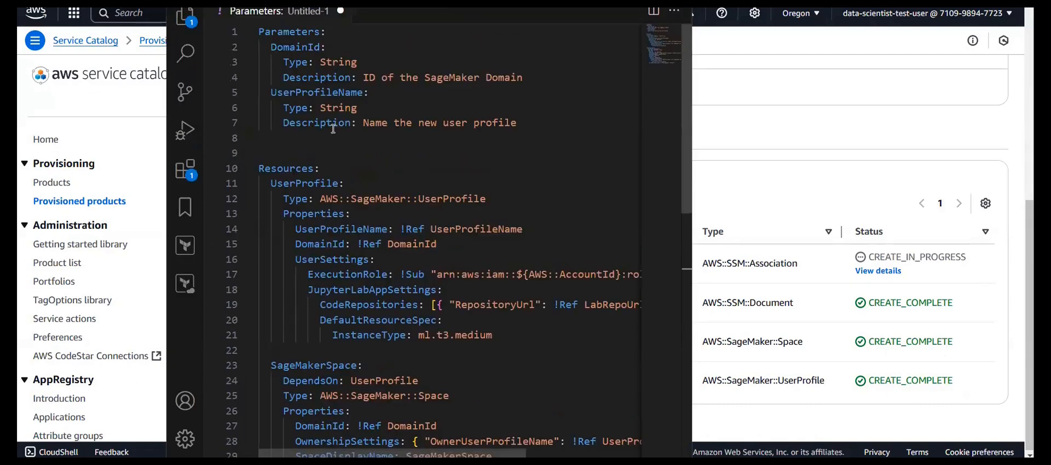
pyautogui.scroll(-5, 333, 129)
pyautogui.scroll(3, 314, 167)
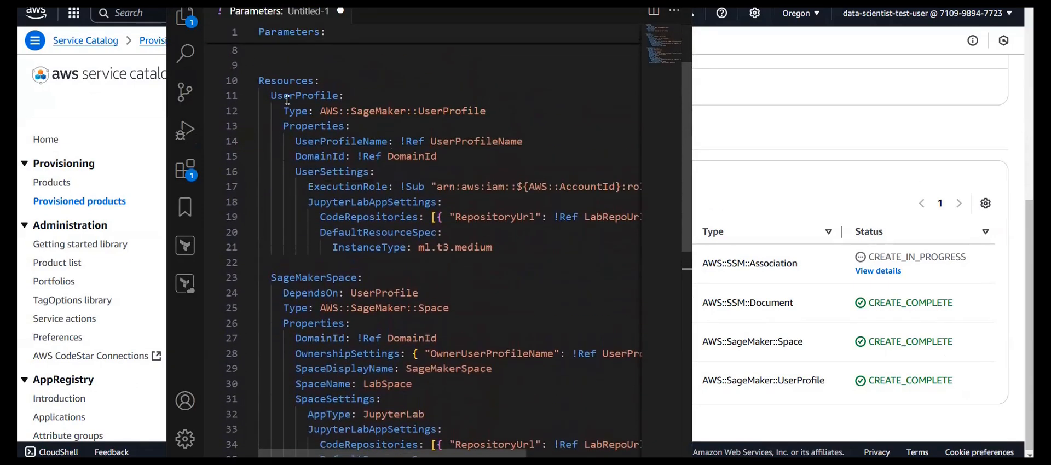
pyautogui.scroll(3, 351, 290)
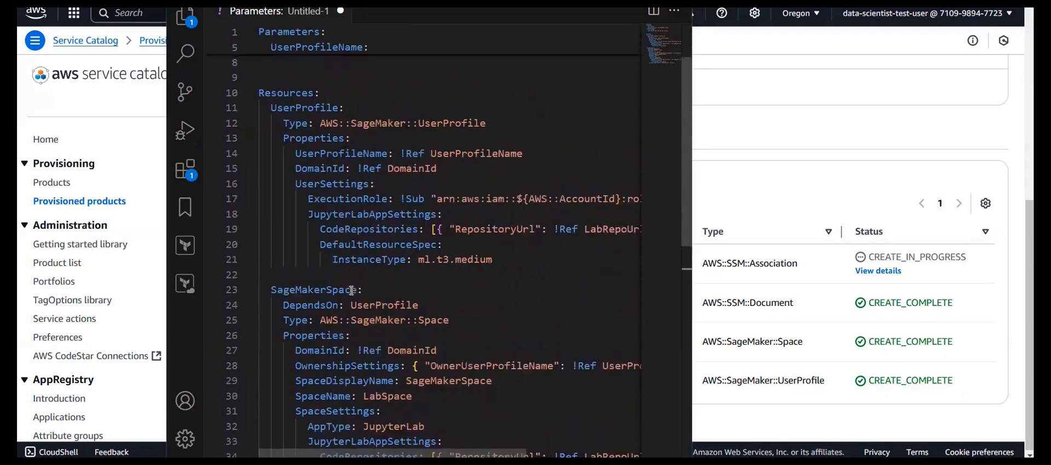
pyautogui.scroll(-3, 346, 167)
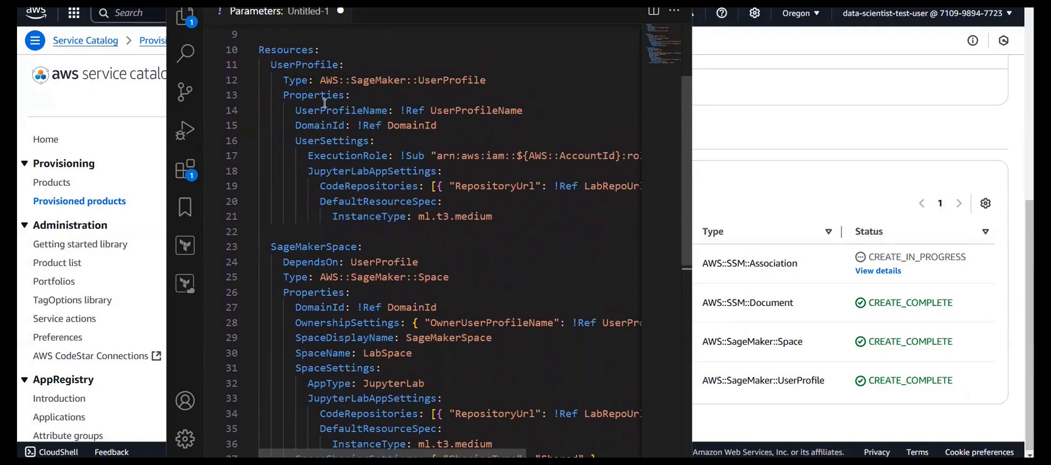
pyautogui.hscroll(5, 353, 112)
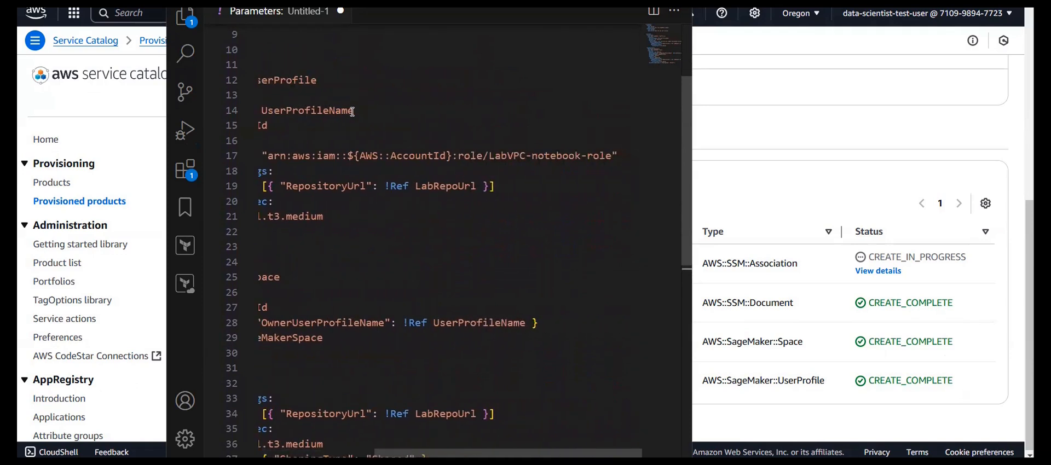
pyautogui.hscroll(-5, 572, 168)
pyautogui.scroll(-2, 572, 168)
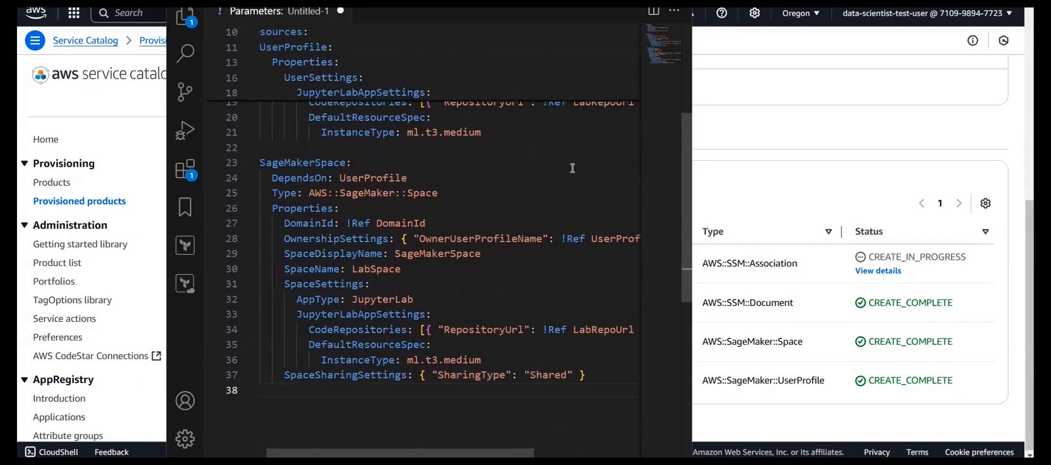
# Examine the UserProfile's InstanceType line and the SageMakerSpace properties in the template.
pyautogui.scroll(2, 383, 147)
pyautogui.moveTo(409, 200); pyautogui.dragTo(489, 196)
pyautogui.click(490, 195)
pyautogui.scroll(-2, 490, 195)
pyautogui.scroll(-1, 398, 312)
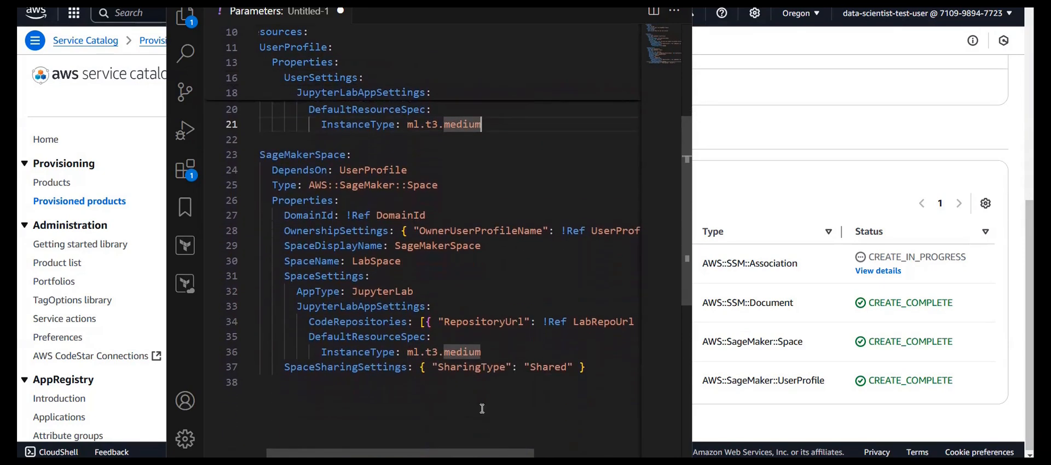
pyautogui.hscroll(3, 459, 350)
pyautogui.hscroll(-3, 459, 350)
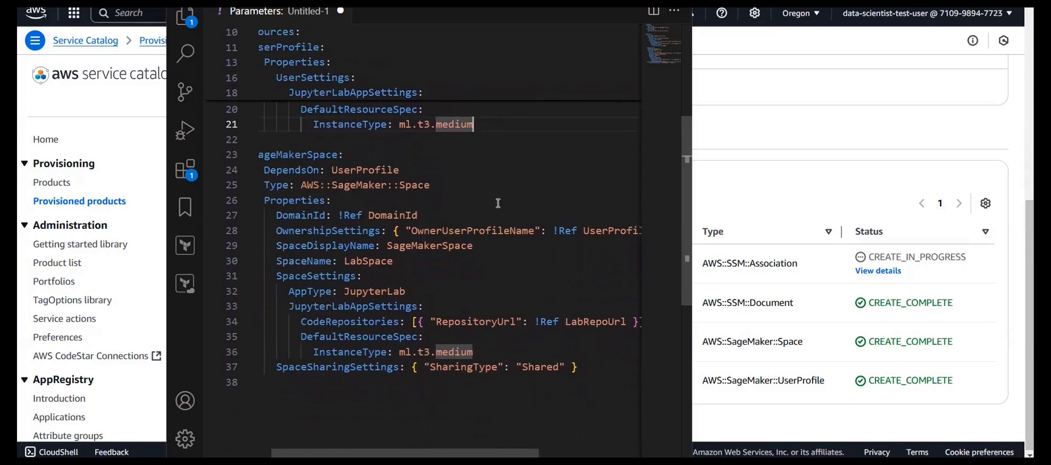
pyautogui.hscroll(3, 520, 255)
pyautogui.hscroll(-3, 509, 240)
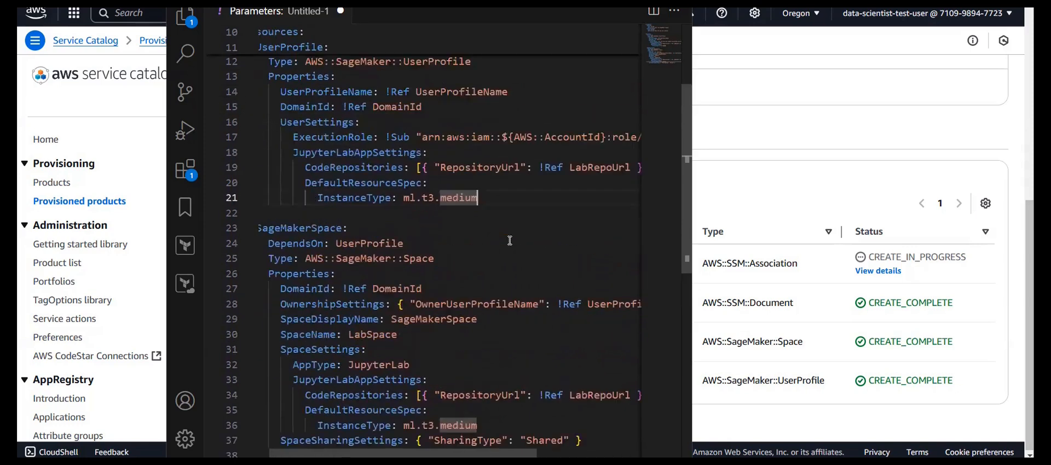
# Compare the execution role, JupyterLab and sharing settings across the UserProfile and SageMakerSpace resources, then leave the template editor.
pyautogui.scroll(3, 358, 170)
pyautogui.scroll(-2, 359, 175)
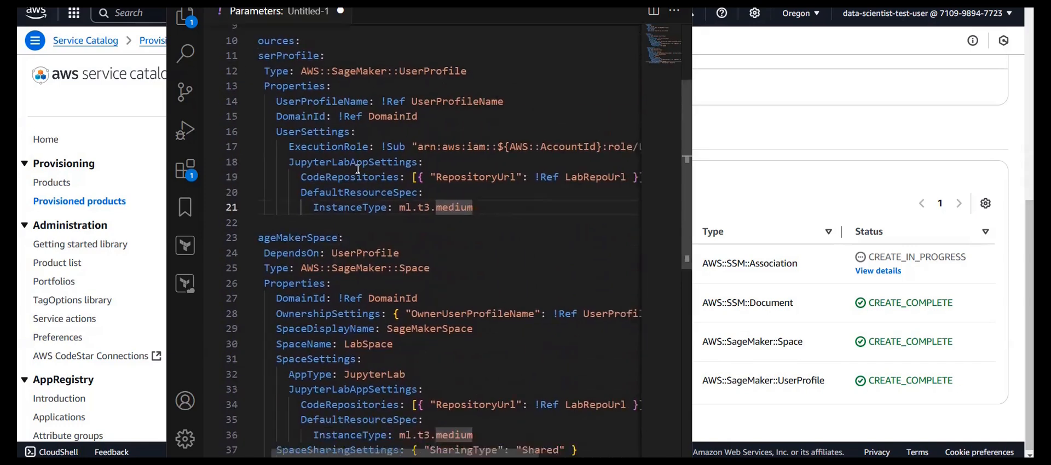
pyautogui.hscroll(5, 362, 208)
pyautogui.hscroll(-6, 364, 230)
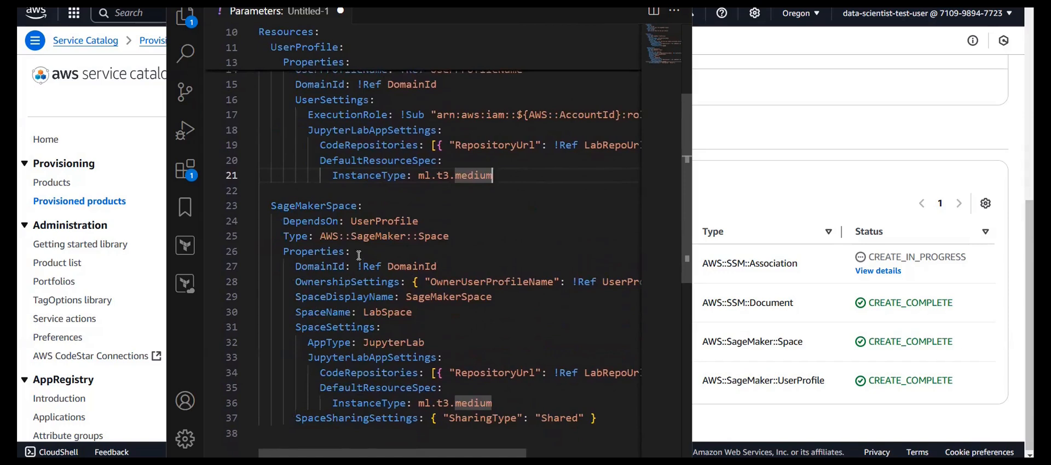
pyautogui.scroll(2, 370, 243)
pyautogui.scroll(-2, 344, 188)
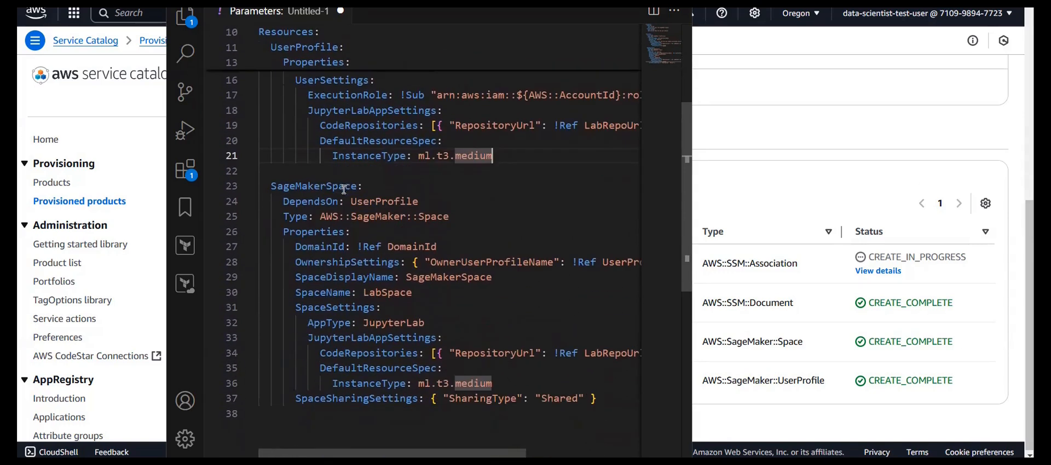
pyautogui.scroll(2, 335, 266)
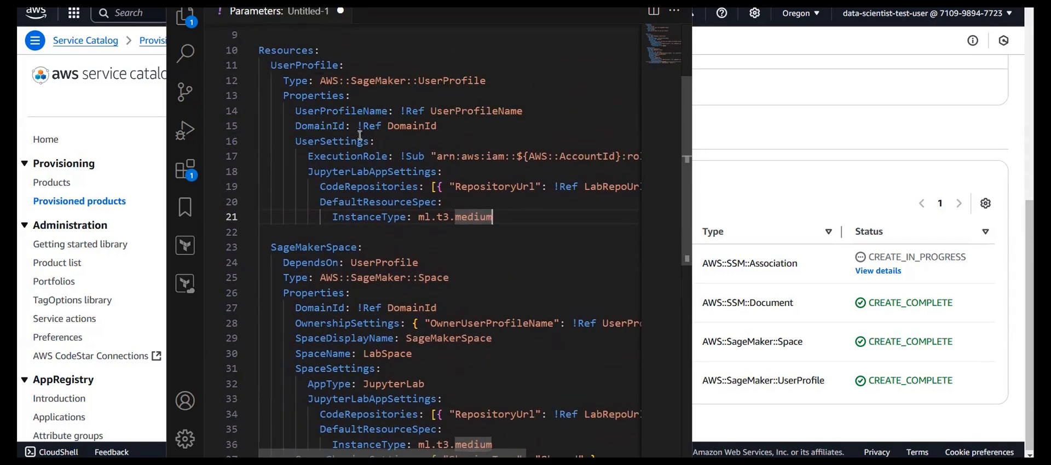
pyautogui.scroll(3, 424, 219)
pyautogui.scroll(-1, 425, 219)
pyautogui.scroll(-5, 425, 219)
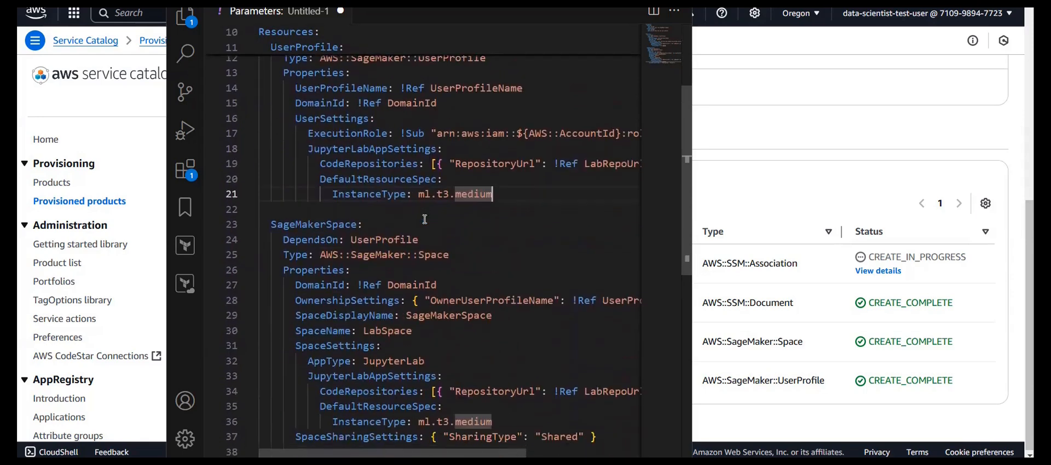
pyautogui.hscroll(3, 425, 219)
pyautogui.hscroll(-2, 425, 220)
pyautogui.hscroll(-1, 425, 219)
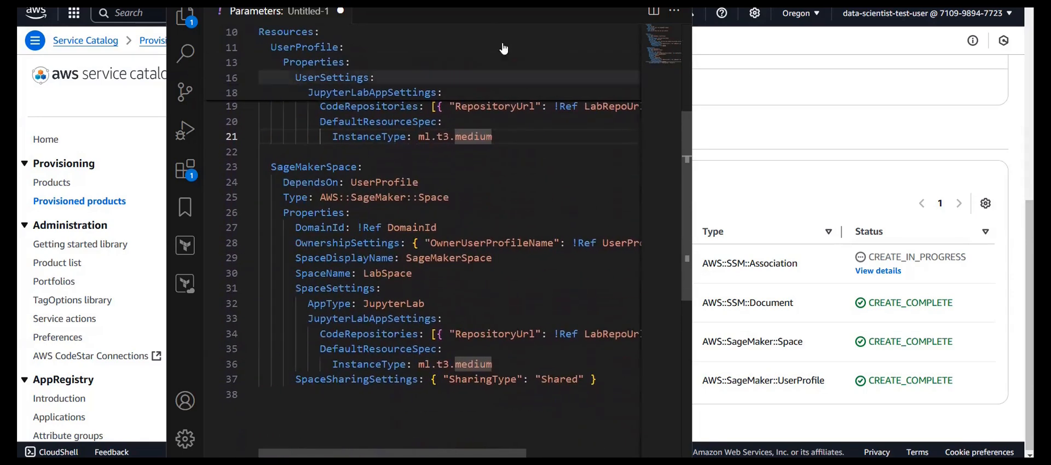
pyautogui.click(609, 4)
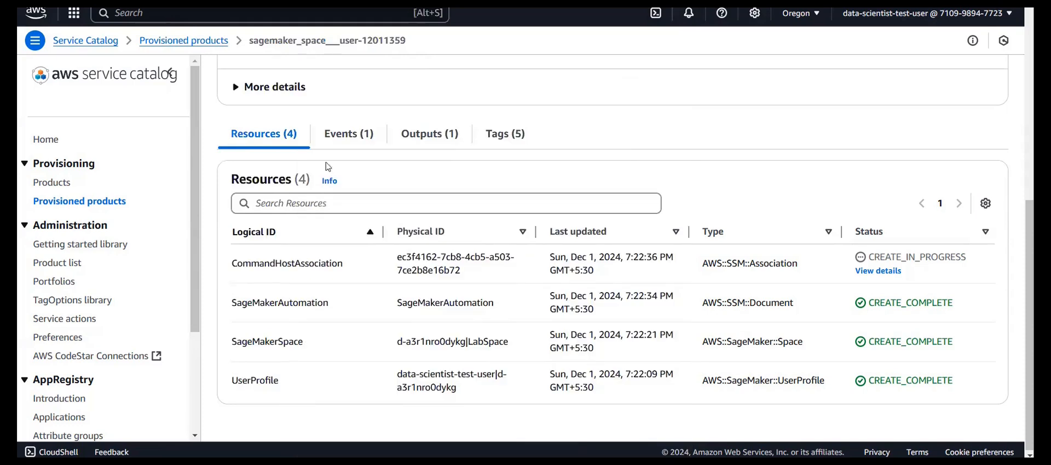
# Refresh the sagemaker space & user provisioned product's details and recheck its resources in Service Catalog.
pyautogui.scroll(6, 405, 90)
pyautogui.click(917, 77)
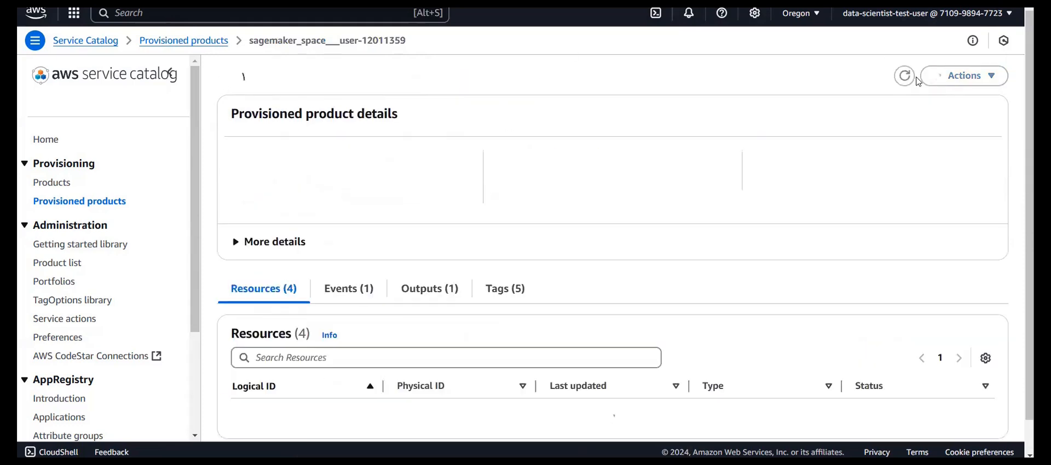
pyautogui.scroll(-6, 781, 211)
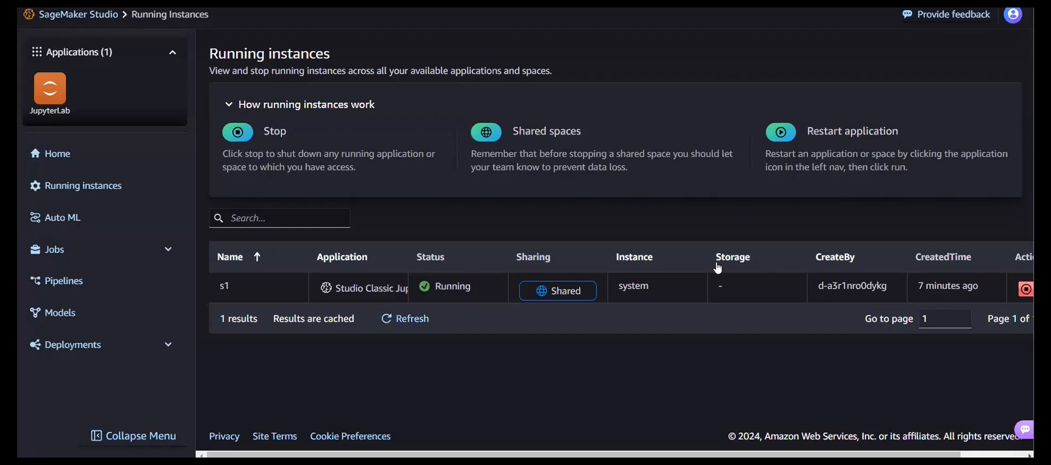
# Review the s1 entry's application, status, sharing and action columns in SageMaker Studio's running instances.
pyautogui.hscroll(3, 876, 287)
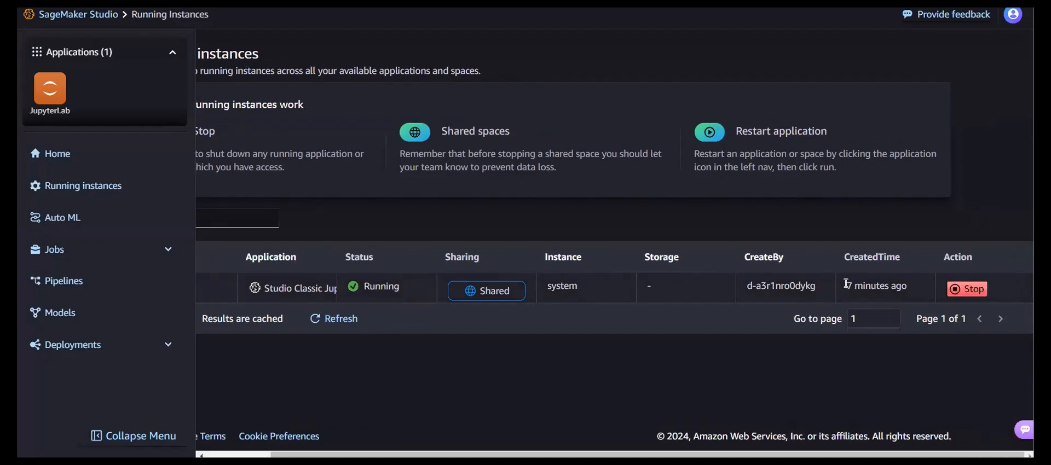
pyautogui.hscroll(-3, 876, 287)
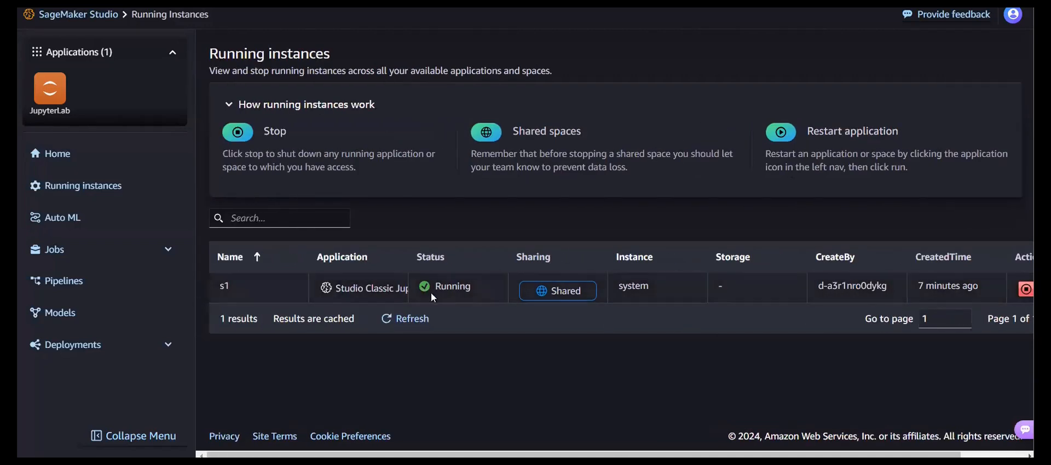
pyautogui.hscroll(3, 507, 280)
pyautogui.hscroll(-3, 508, 279)
pyautogui.hscroll(3, 398, 277)
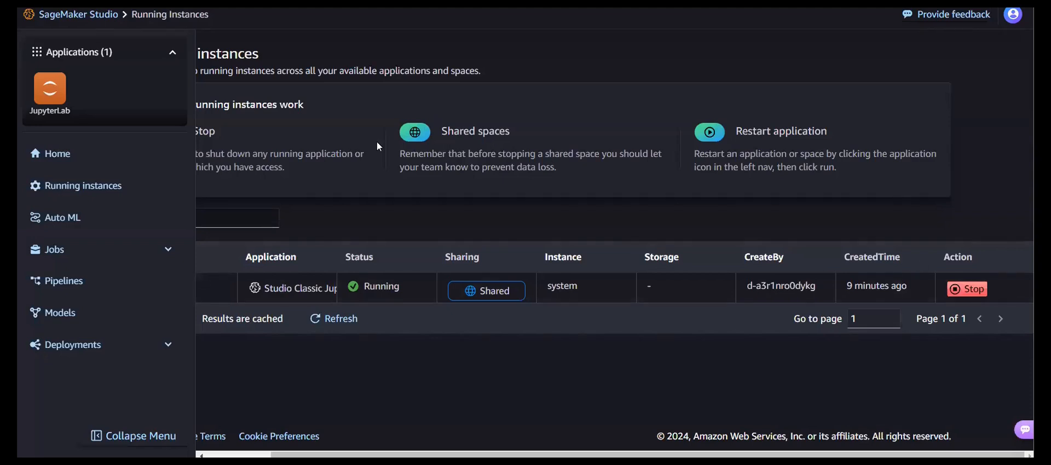
# Run the shared LabSpace JupyterLab space and open it in a new tab.
pyautogui.click(58, 106)
pyautogui.scroll(-2, 509, 284)
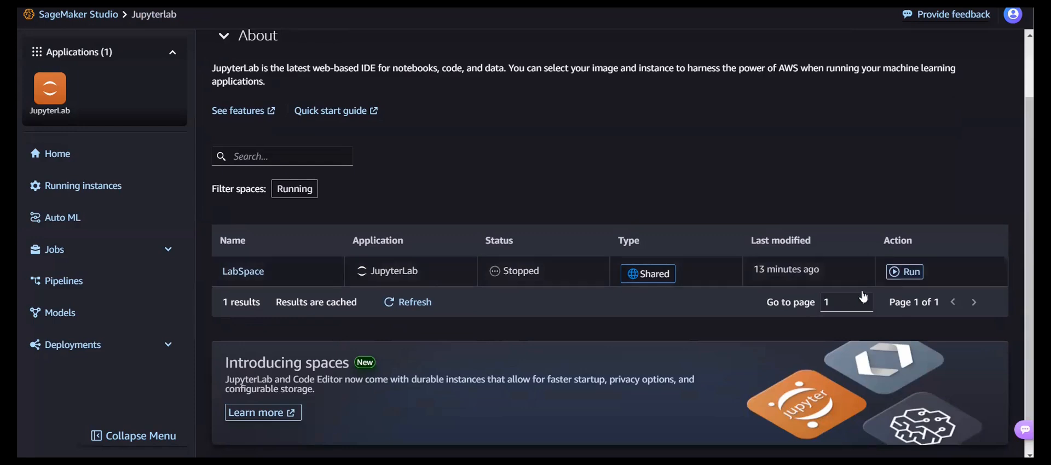
pyautogui.click(898, 278)
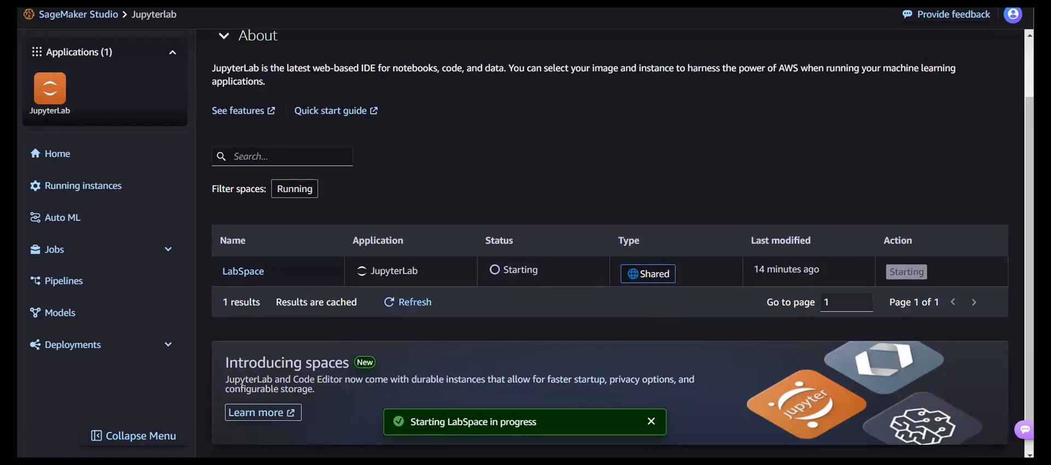
pyautogui.scroll(2, 730, 239)
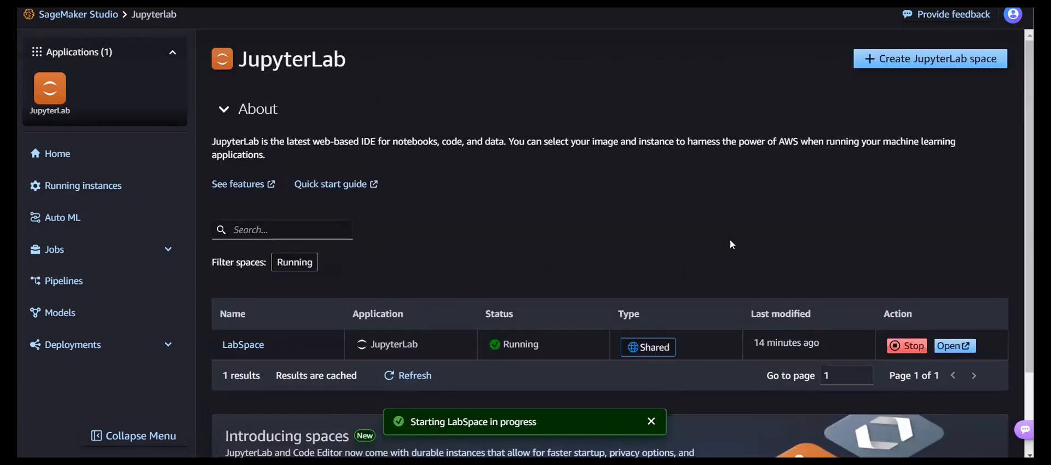
pyautogui.click(952, 348)
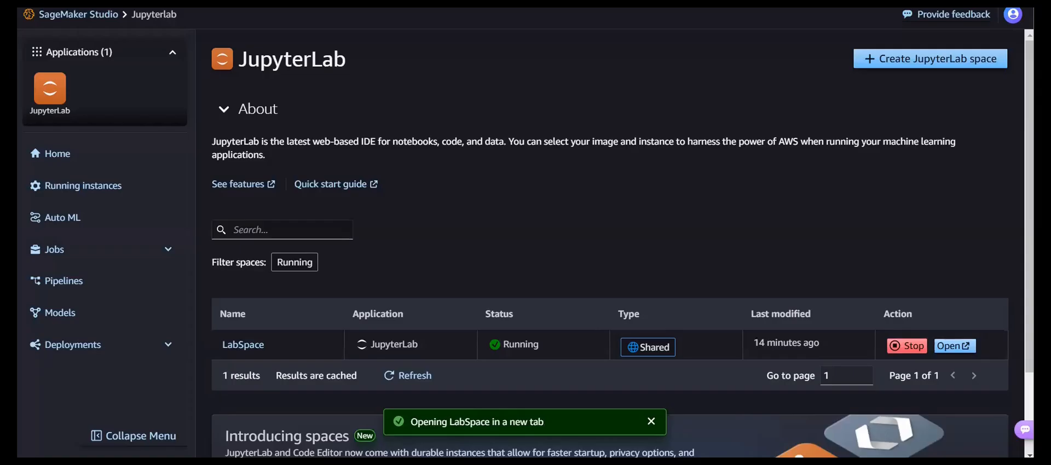
pyautogui.click(952, 345)
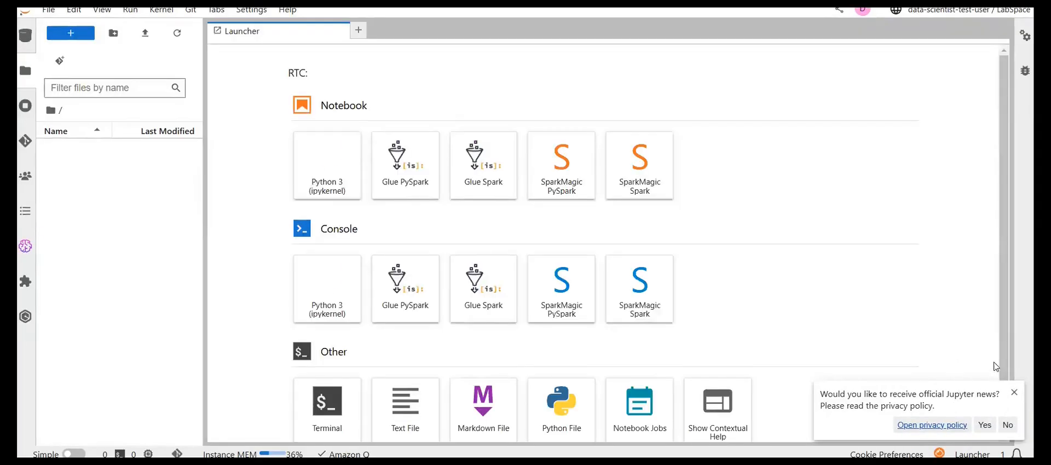
# Dismiss the Jupyter news prompt and create a new Python 3 (ipykernel) notebook.
pyautogui.click(1015, 395)
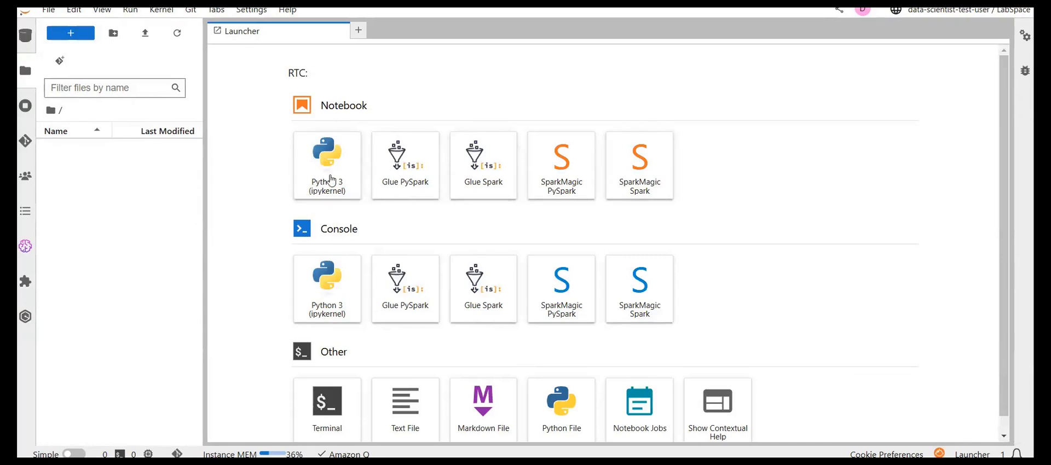
pyautogui.scroll(-1, 390, 214)
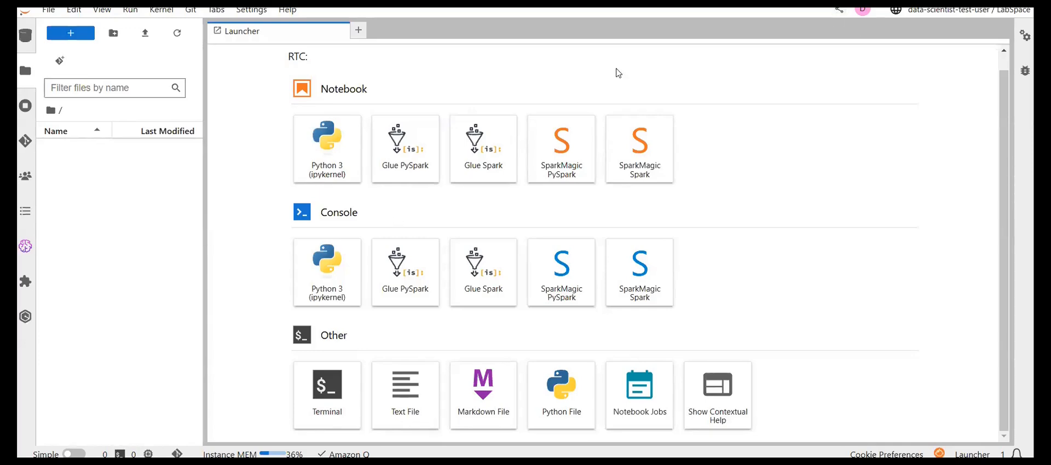
pyautogui.click(312, 157)
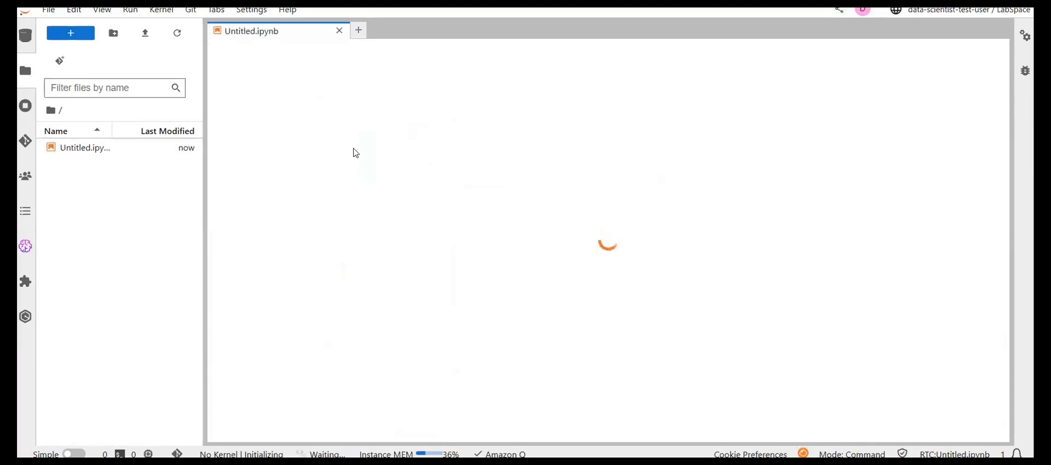
# Enter print("hello word") in the notebook's first cell and run it.
pyautogui.write('print("he')
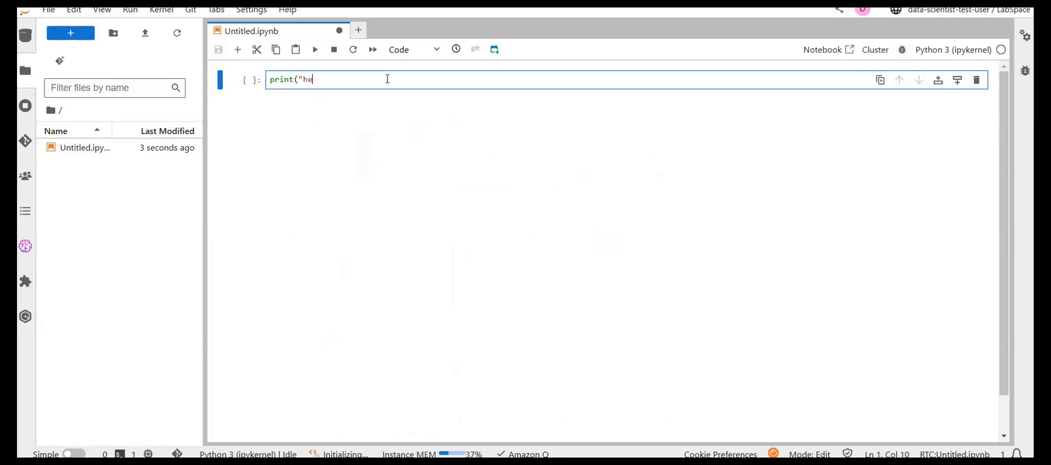
pyautogui.write('llow word")')
pyautogui.press('Left')
pyautogui.press('Left')
pyautogui.press('Left')
pyautogui.press('Left')
pyautogui.press('Left')
pyautogui.press('Left')
pyautogui.press('Left')
pyautogui.press('BackSpace')
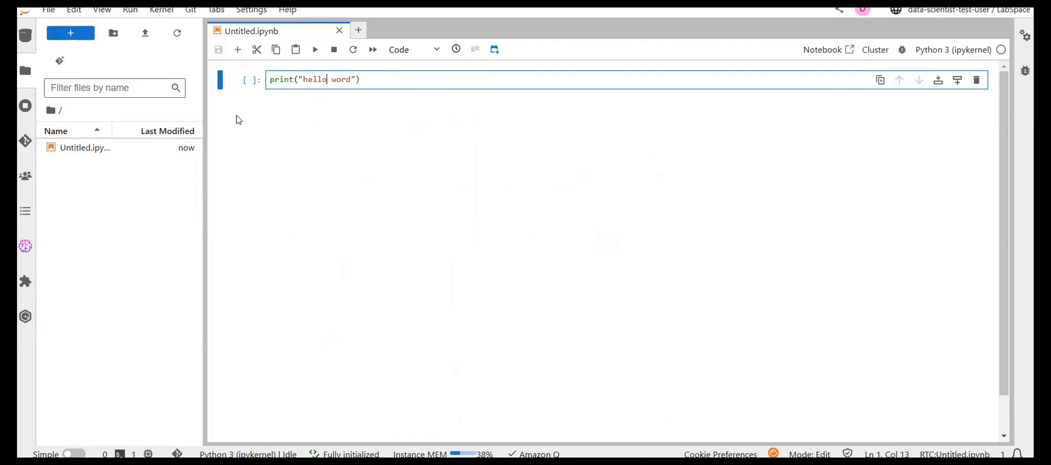
pyautogui.click(315, 50)
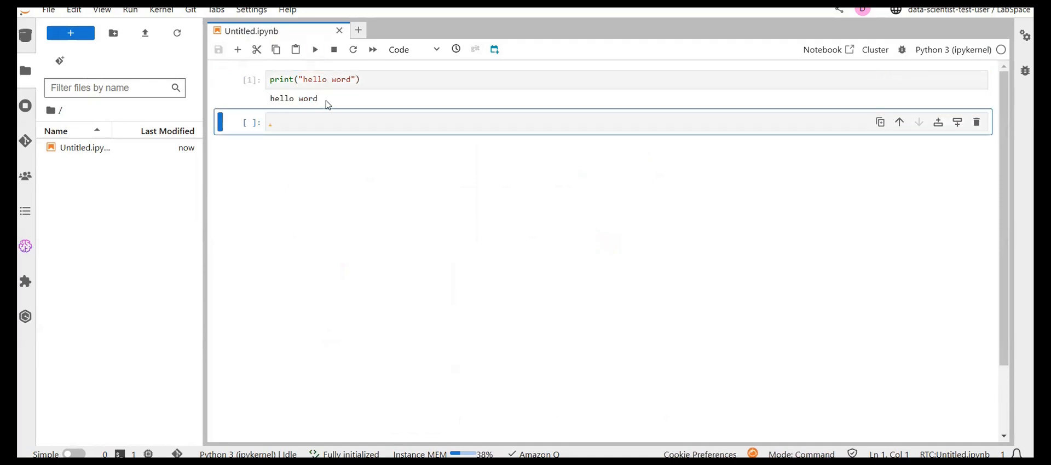
# Correct the printed text to "hello world" and rerun the cell.
pyautogui.click(345, 80)
pyautogui.write('l')
pyautogui.hotkey('shift', 'Return')
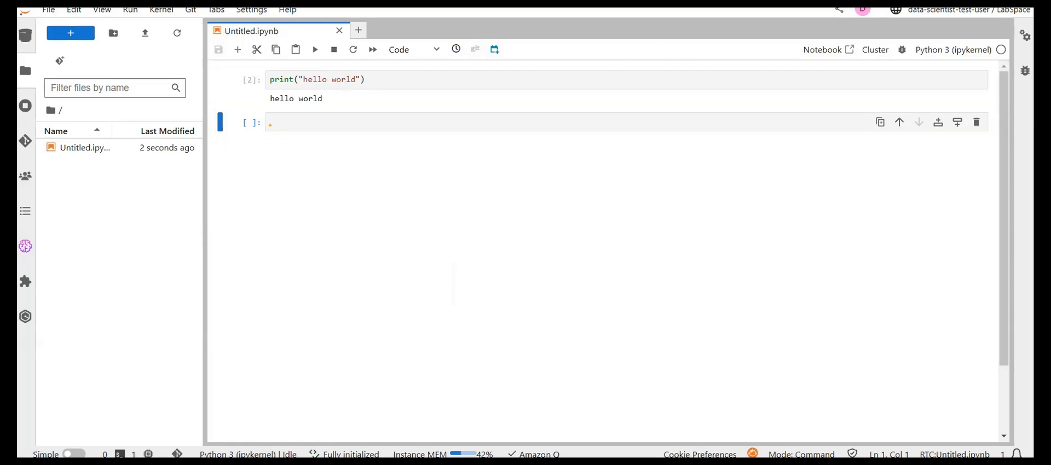
pyautogui.click(25, 140)
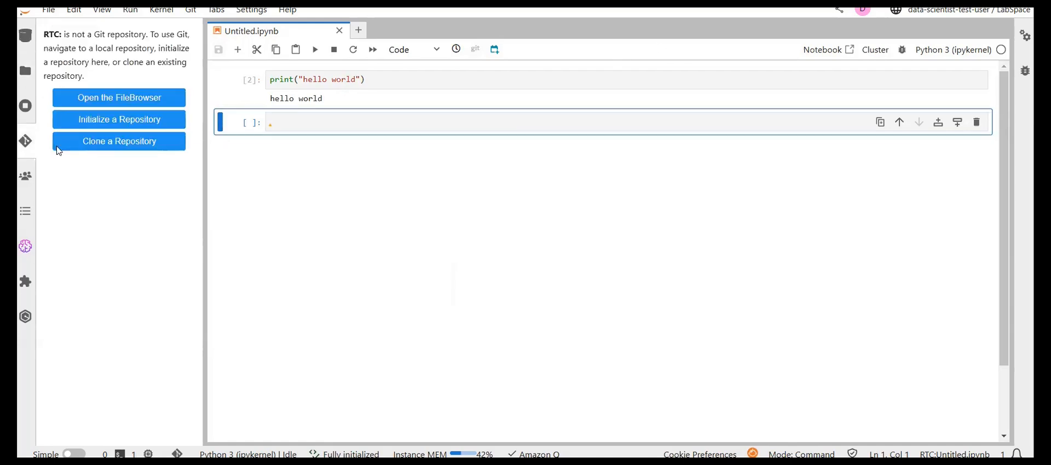
pyautogui.click(119, 141)
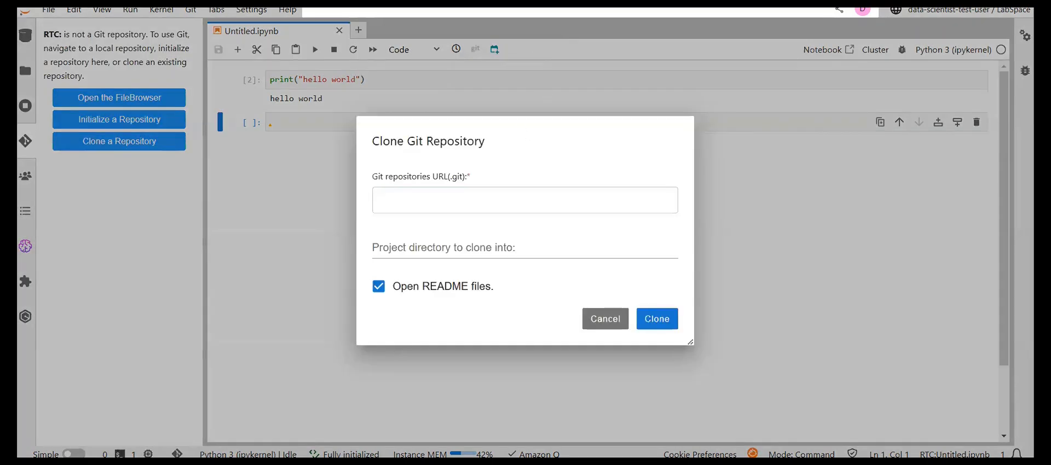
pyautogui.click(508, 200)
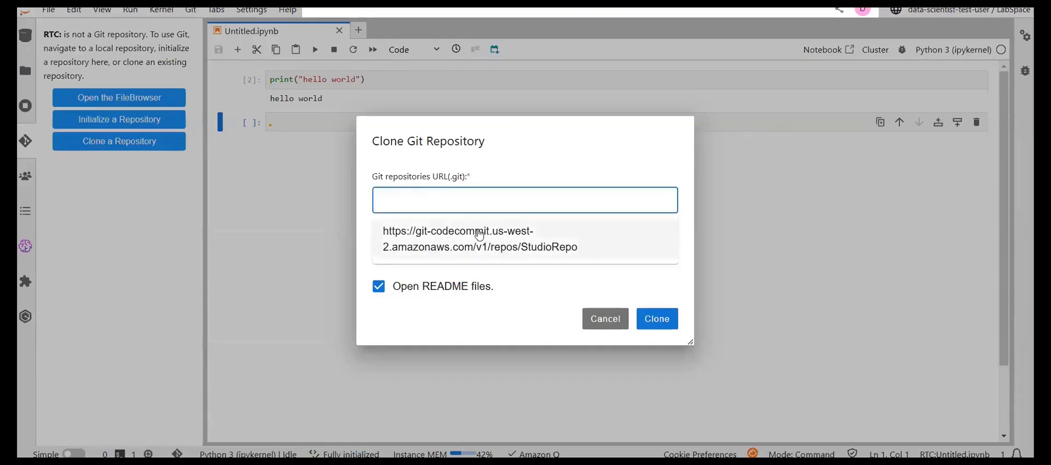
pyautogui.click(448, 235)
pyautogui.click(656, 319)
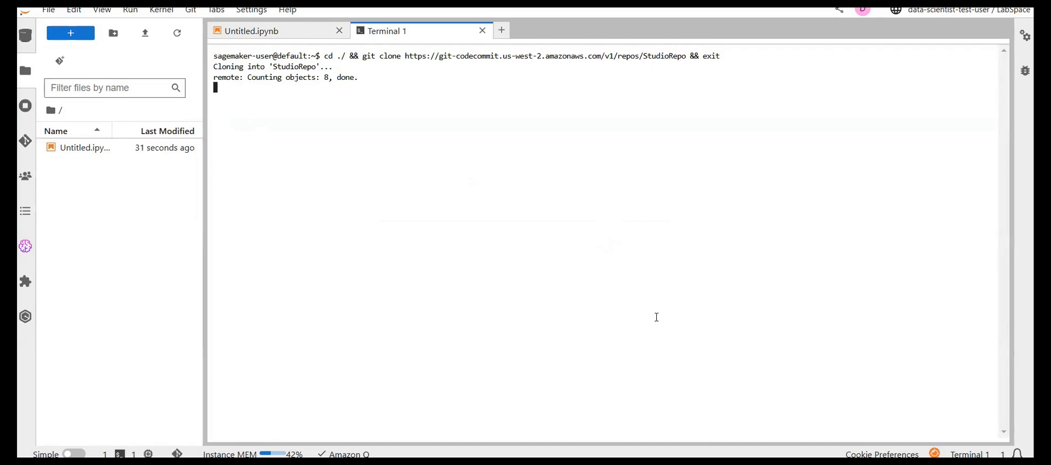
# Open lab_1.ipynb from the StudioRepo folder and run the package installation cell under Task 4.1.
pyautogui.click(75, 238)
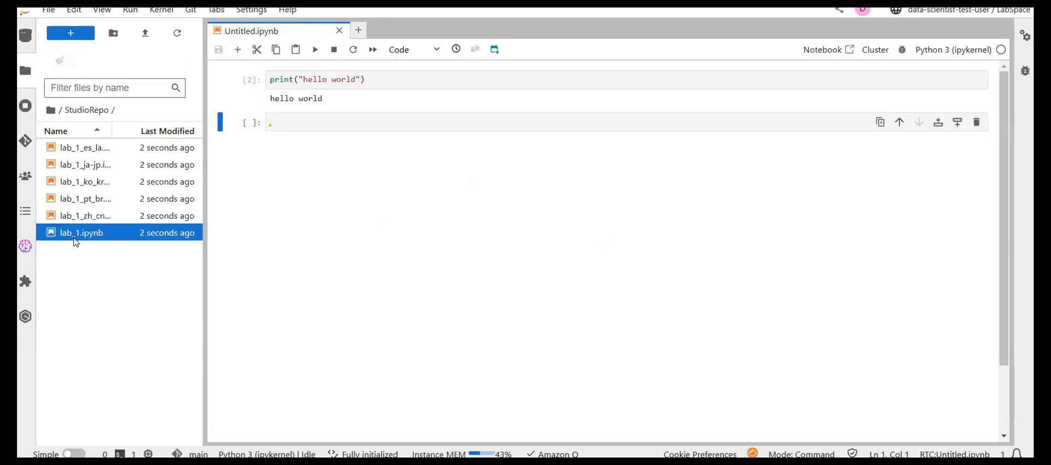
pyautogui.doubleClick(75, 237)
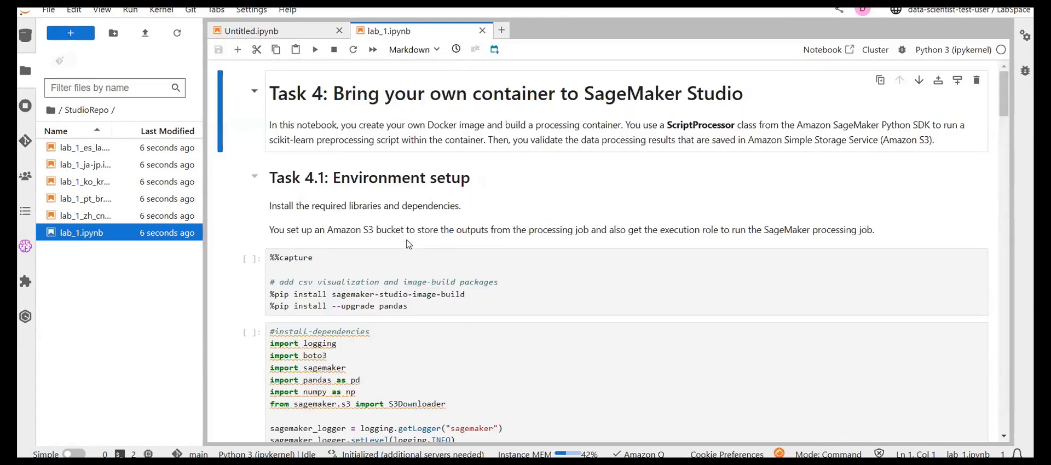
pyautogui.scroll(-3, 398, 249)
pyautogui.click(497, 186)
pyautogui.hotkey('shift', 'Return')
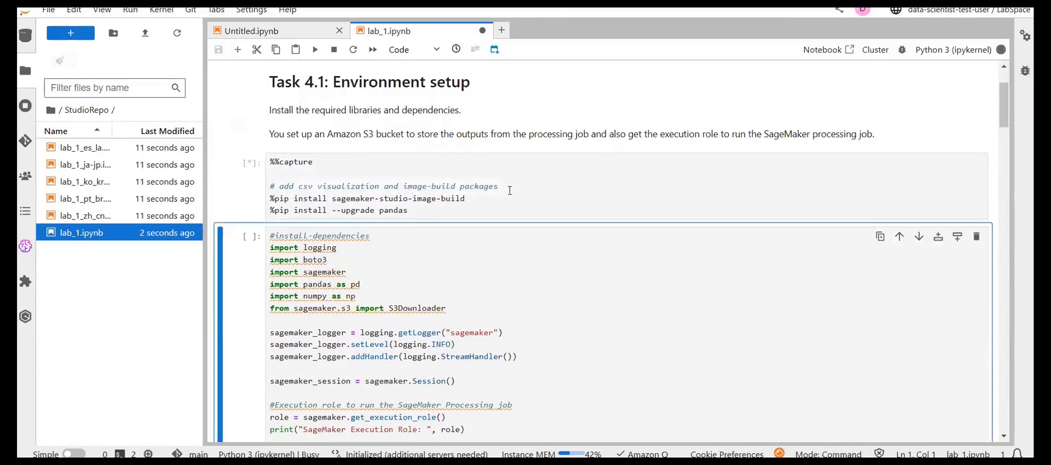
# Review the notebook's title and Dockerfile code, and run the %mkdir docker cell under Task 4.2.1.
pyautogui.scroll(2, 510, 191)
pyautogui.moveTo(441, 92); pyautogui.dragTo(553, 97)
pyautogui.click(553, 96)
pyautogui.scroll(-15, 557, 160)
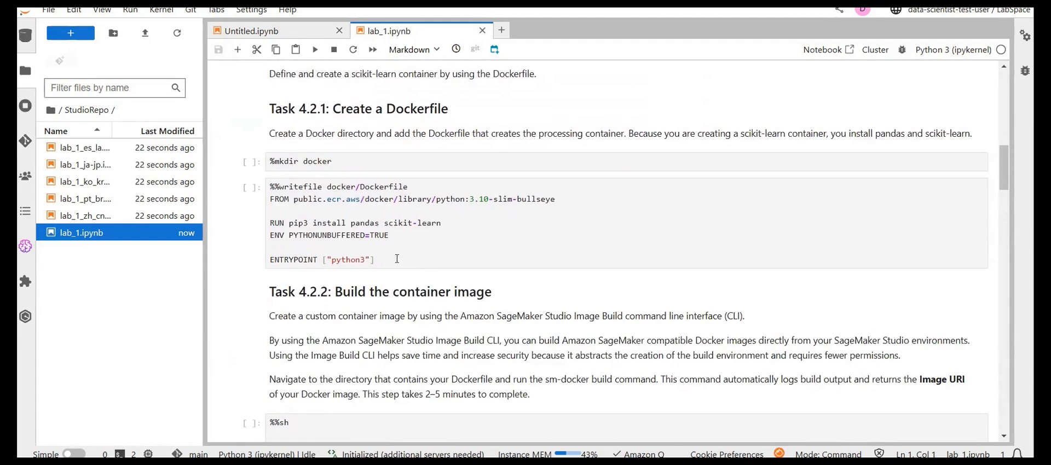
pyautogui.moveTo(397, 258); pyautogui.dragTo(275, 198)
pyautogui.moveTo(337, 164); pyautogui.dragTo(275, 164)
pyautogui.click(346, 164)
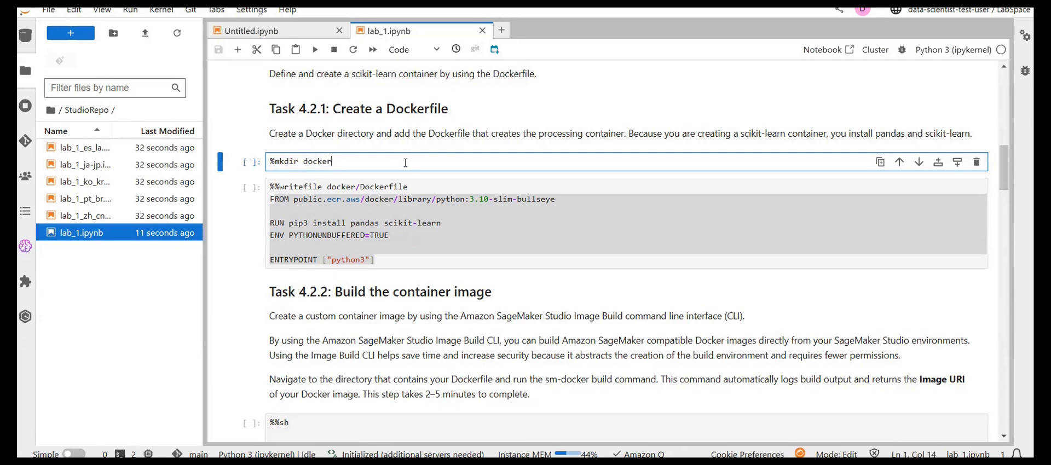
pyautogui.hotkey('shift', 'Return')
# Return to Task 4.1 and rerun the cell that installs sagemaker-studio-image-build and upgrades pandas.
pyautogui.scroll(3, 303, 165)
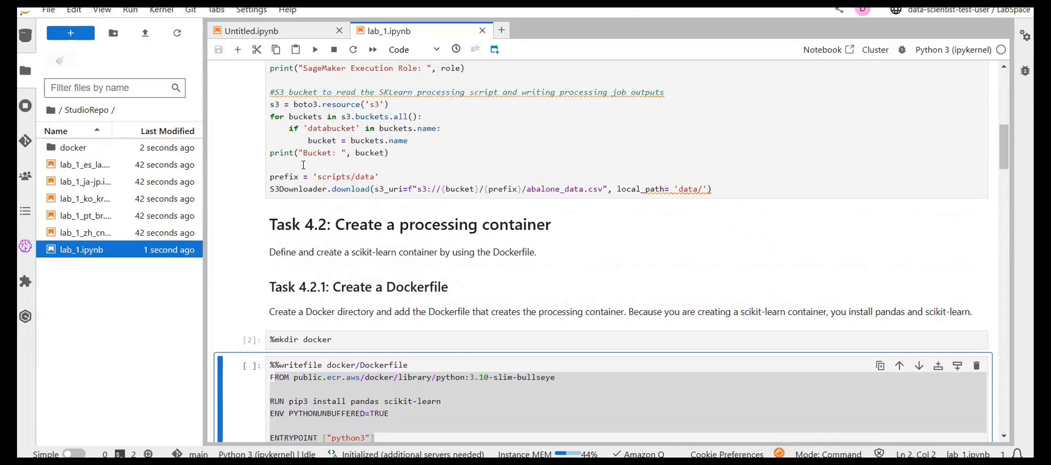
pyautogui.scroll(10, 304, 165)
pyautogui.click(368, 285)
pyautogui.hotkey('shift', 'Return')
pyautogui.scroll(-1, 342, 291)
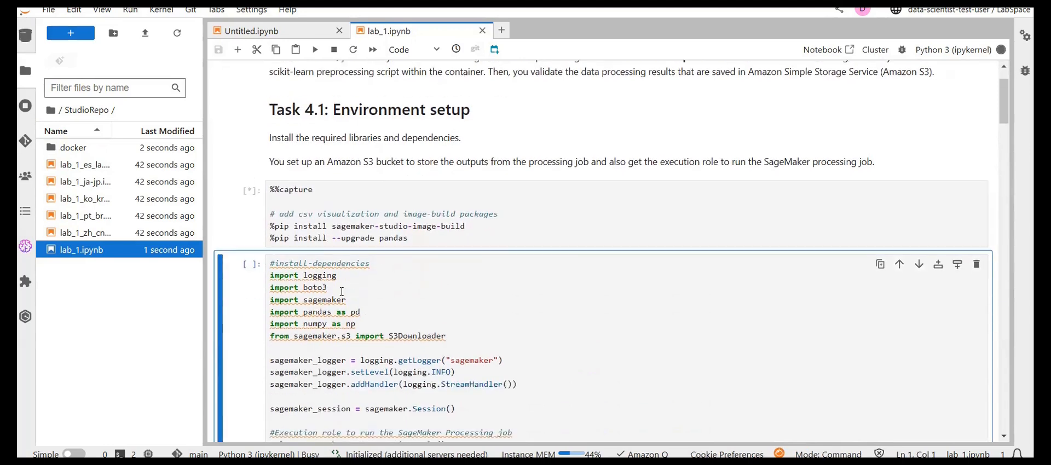
# Examine the imports, logger setup, abalone_data.csv source and local data path in the install-dependencies cell.
pyautogui.scroll(-4, 342, 292)
pyautogui.click(527, 159)
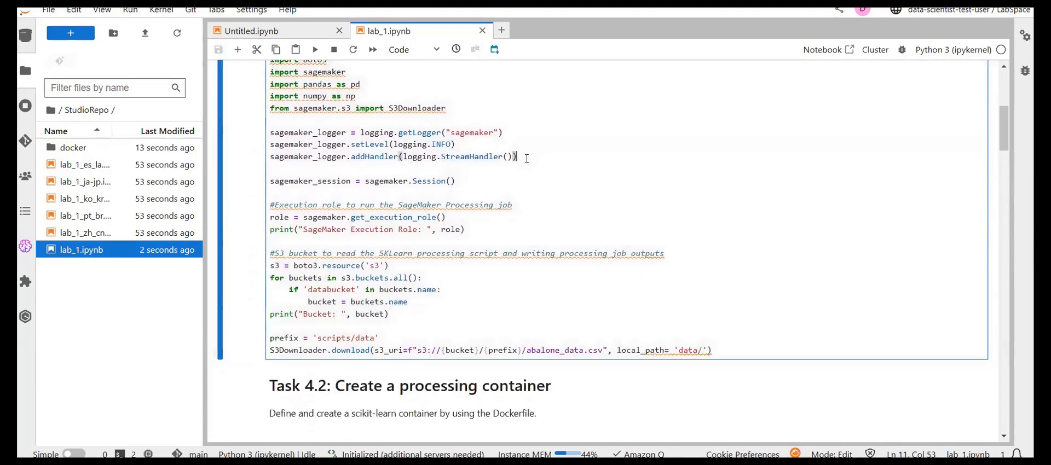
pyautogui.scroll(2, 527, 159)
pyautogui.moveTo(447, 200); pyautogui.dragTo(273, 132)
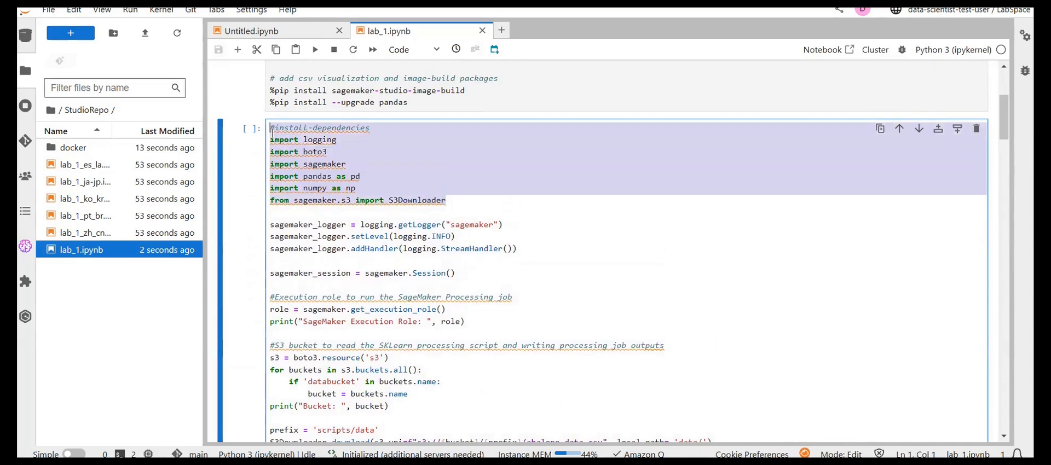
pyautogui.click(490, 207)
pyautogui.scroll(-1, 490, 207)
pyautogui.moveTo(531, 198); pyautogui.dragTo(351, 165)
pyautogui.scroll(-1, 474, 264)
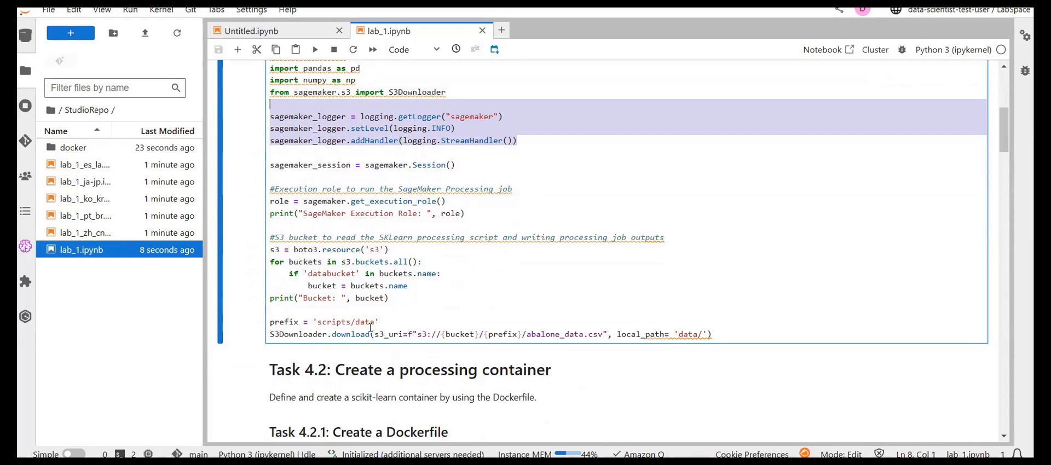
pyautogui.moveTo(527, 334); pyautogui.dragTo(603, 334)
pyautogui.click(603, 334)
pyautogui.moveTo(703, 334); pyautogui.dragTo(679, 335)
pyautogui.click(568, 277)
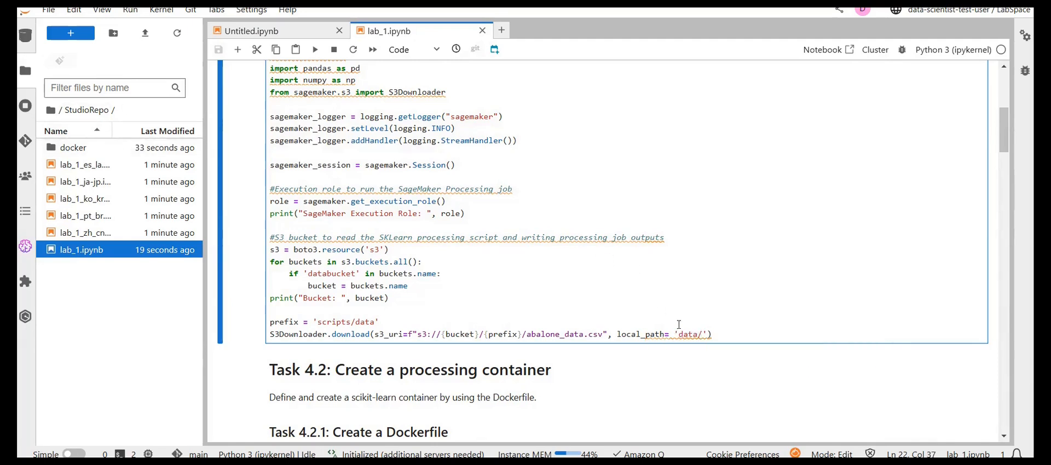
# Run the install-dependencies cell and check the data folder's contents in the refreshed file browser, returning to StudioRepo.
pyautogui.hotkey('shift', 'Return')
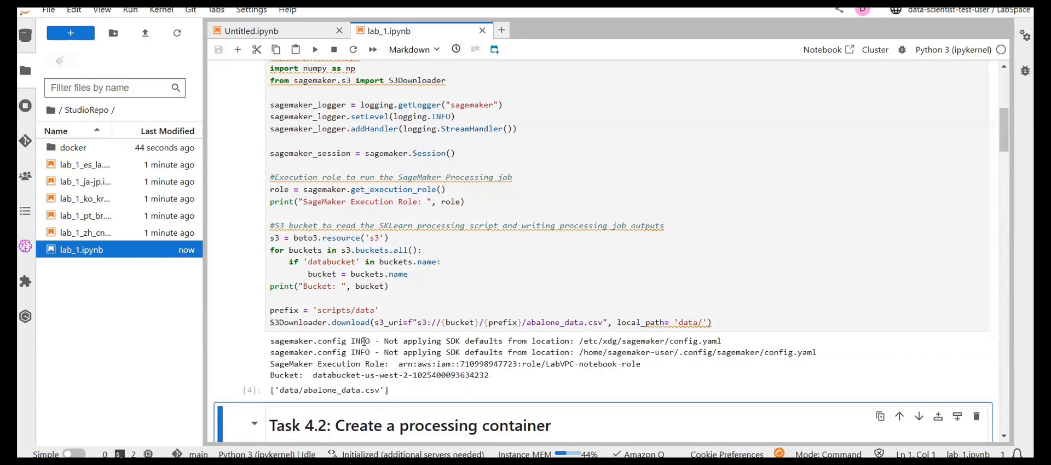
pyautogui.click(176, 32)
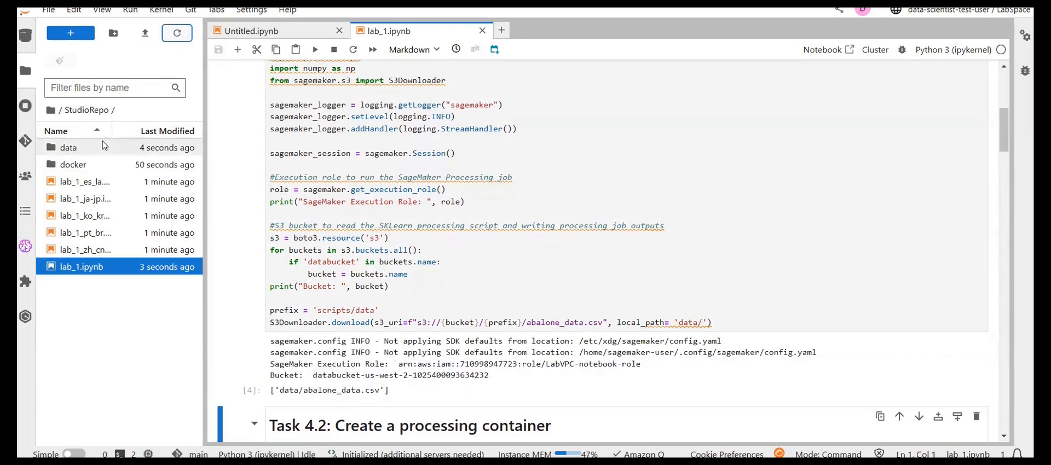
pyautogui.doubleClick(62, 149)
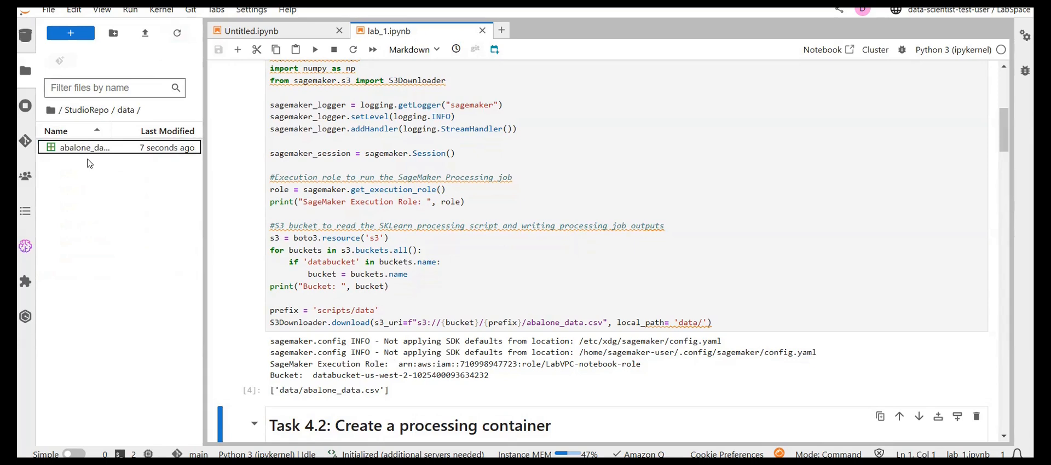
pyautogui.click(84, 109)
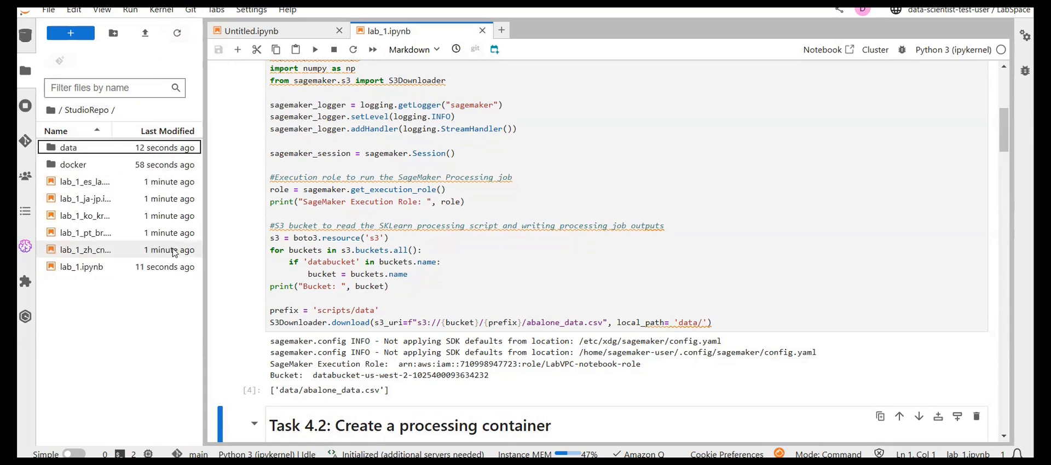
# Rerun the %mkdir docker cell under Task 4.2.1 and open the docker folder in the file browser.
pyautogui.scroll(-7, 427, 328)
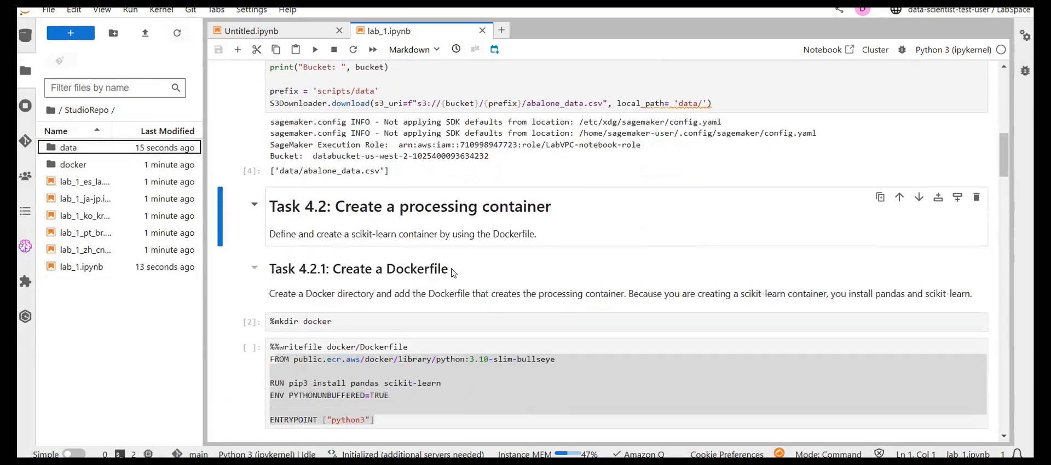
pyautogui.click(434, 168)
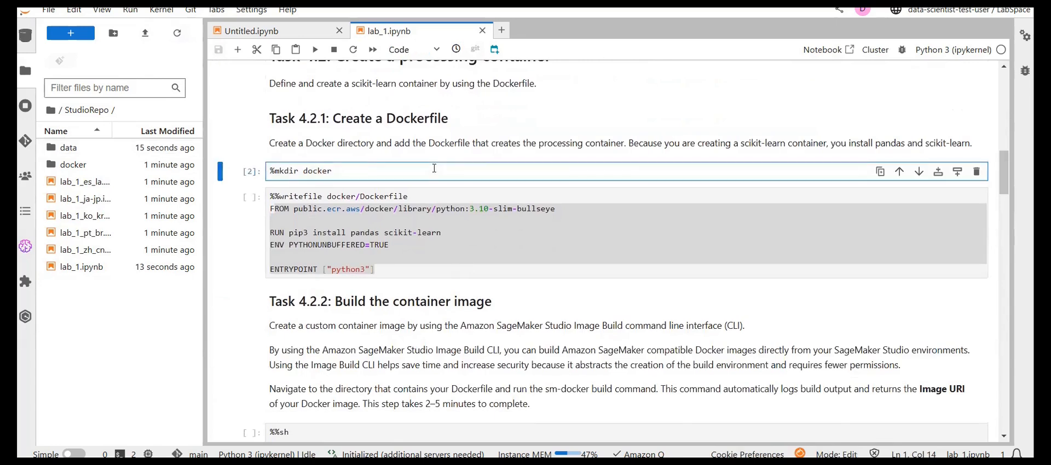
pyautogui.hotkey('shift', 'Return')
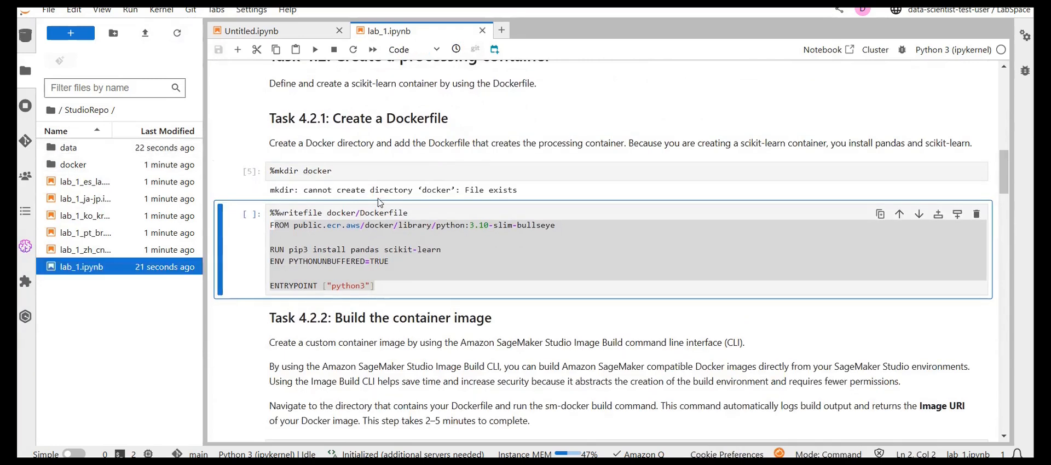
pyautogui.doubleClick(92, 164)
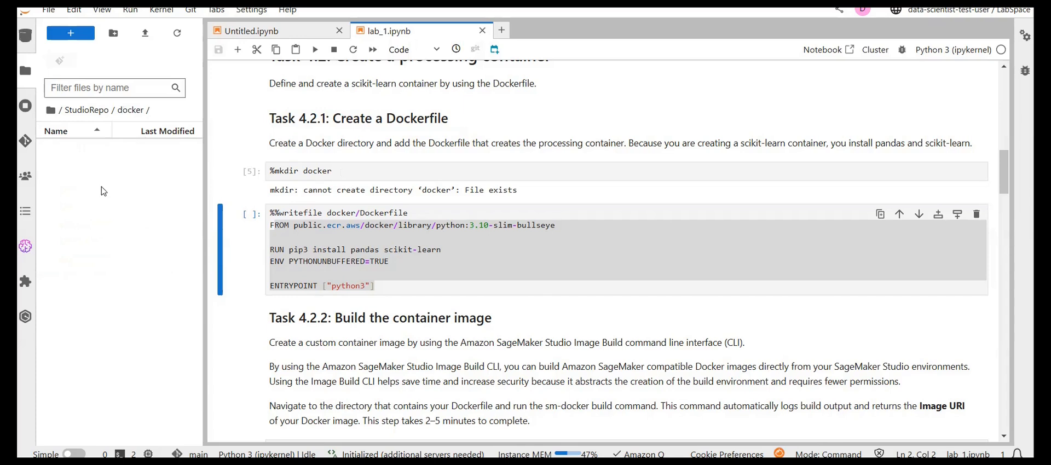
# Examine the %%writefile target, the Python base image and the remaining instructions in the Dockerfile cell.
pyautogui.click(472, 290)
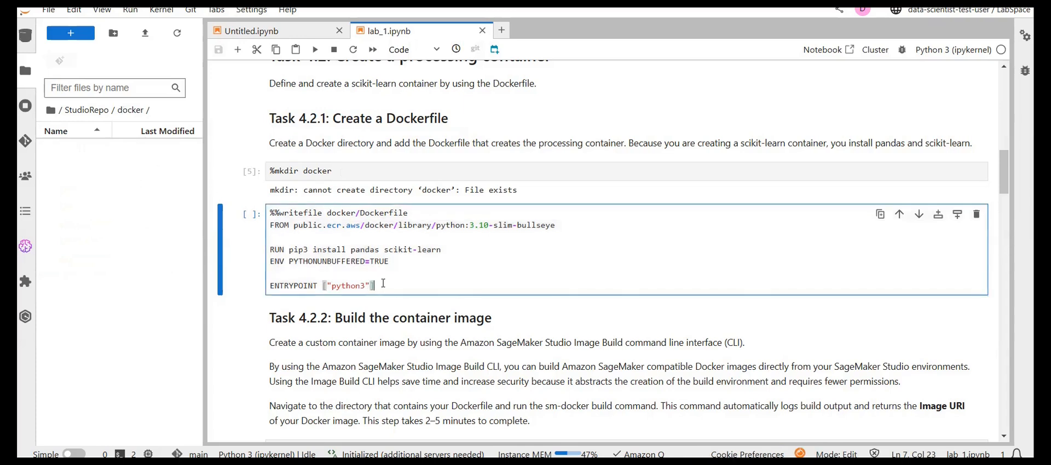
pyautogui.moveTo(383, 283); pyautogui.dragTo(272, 229)
pyautogui.click(459, 217)
pyautogui.moveTo(329, 212); pyautogui.dragTo(422, 226)
pyautogui.click(422, 226)
pyautogui.moveTo(271, 227); pyautogui.dragTo(388, 285)
pyautogui.click(387, 285)
pyautogui.click(297, 238)
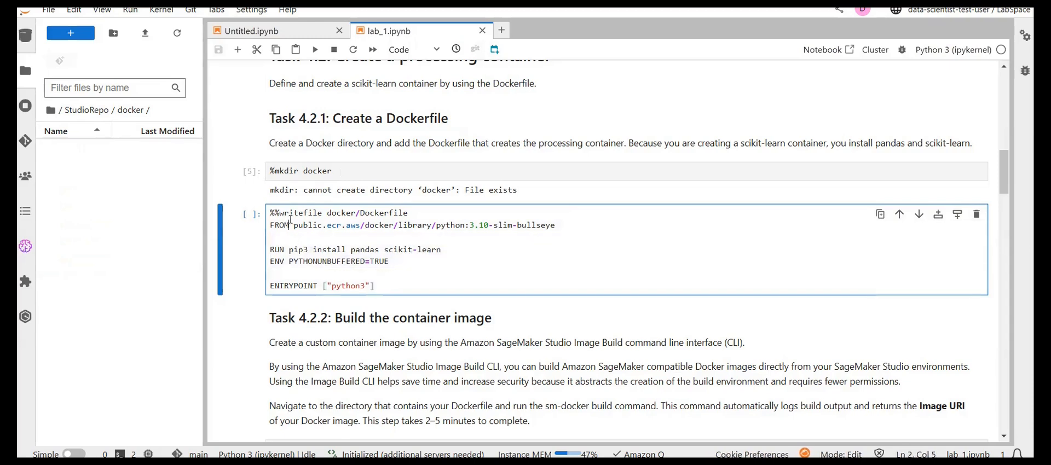
pyautogui.moveTo(301, 225); pyautogui.dragTo(515, 224)
pyautogui.click(519, 219)
pyautogui.click(514, 224)
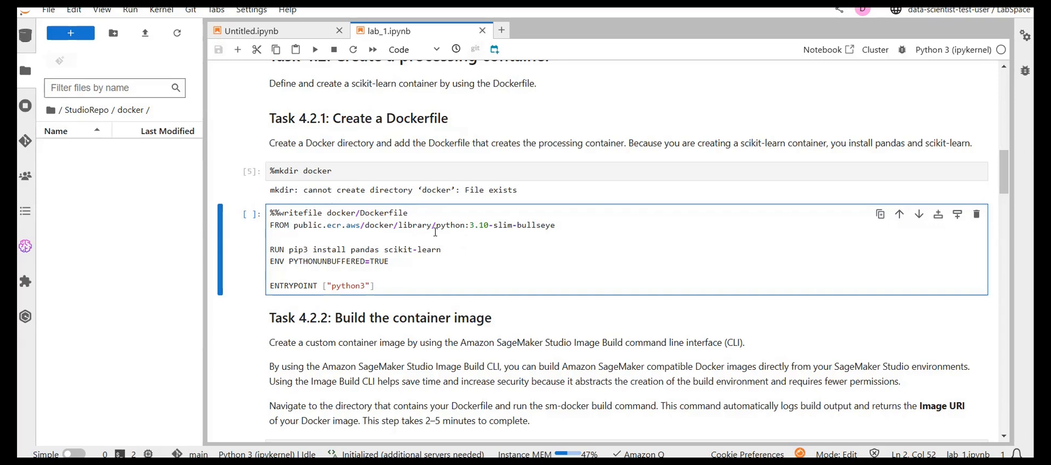
# Run the %%writefile cell to write docker/Dockerfile.
pyautogui.click(339, 226)
pyautogui.click(388, 241)
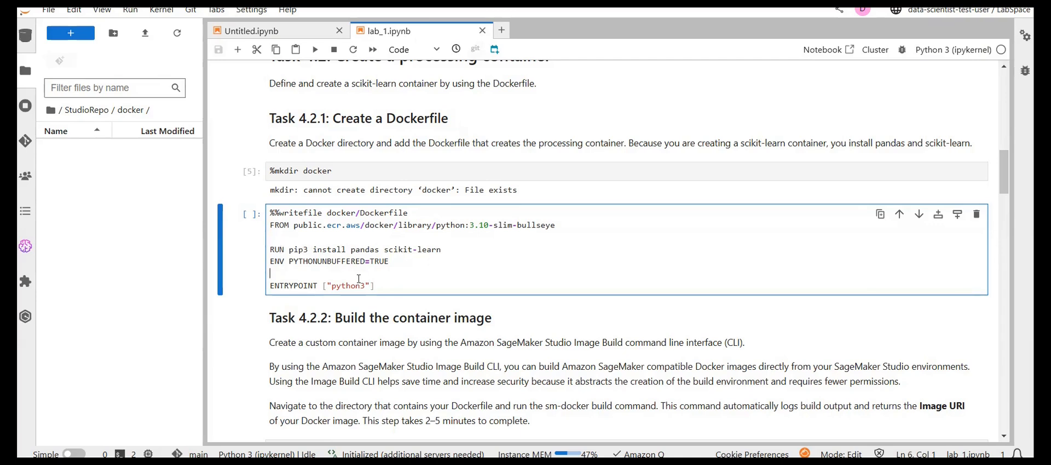
pyautogui.hotkey('shift', 'Return')
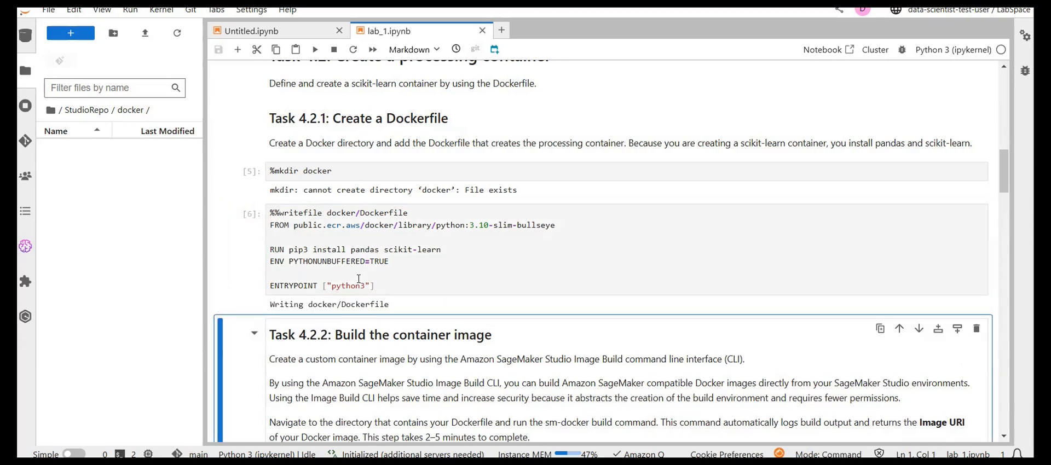
# Refresh the docker folder, open Dockerfile to review its contents, and return to the lab_1.ipynb notebook.
pyautogui.click(177, 34)
pyautogui.doubleClick(73, 148)
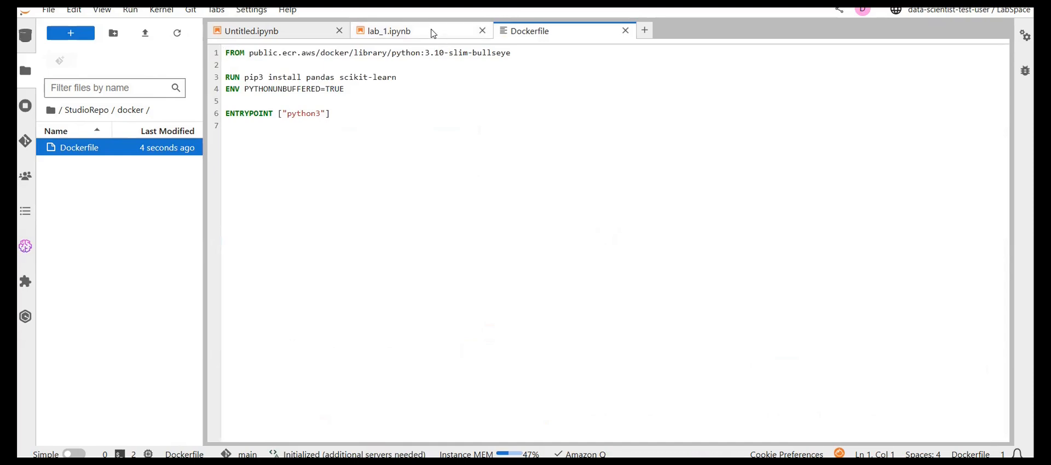
pyautogui.click(394, 30)
# Examine the sm-docker build, cd docker and libstdc++ copy commands in the %%sh cell under Task 4.2.2.
pyautogui.scroll(-3, 441, 361)
pyautogui.scroll(1, 441, 361)
pyautogui.hotkey('shift', 'Return')
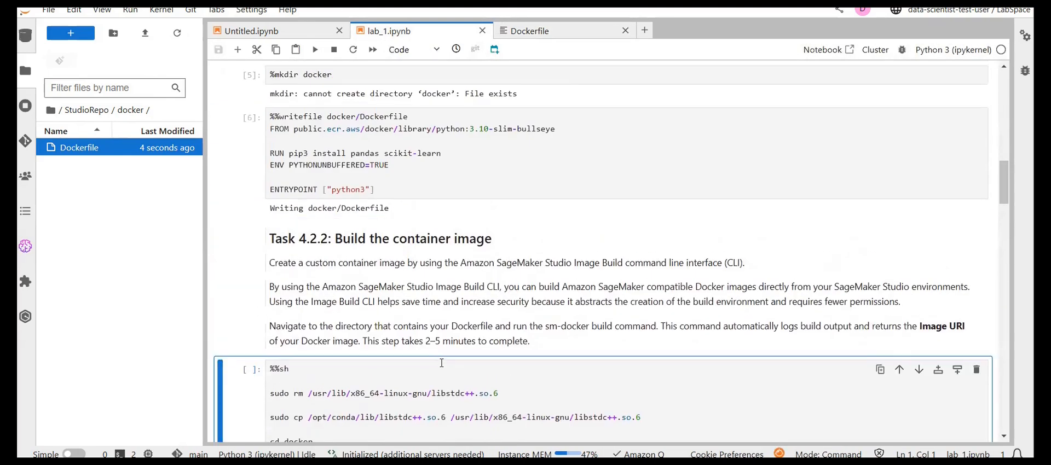
pyautogui.click(408, 291)
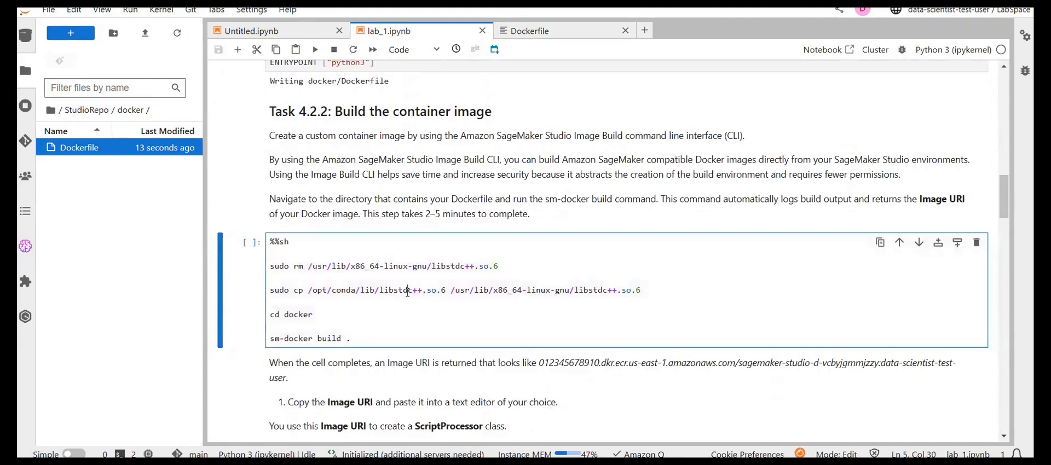
pyautogui.moveTo(360, 336); pyautogui.dragTo(268, 338)
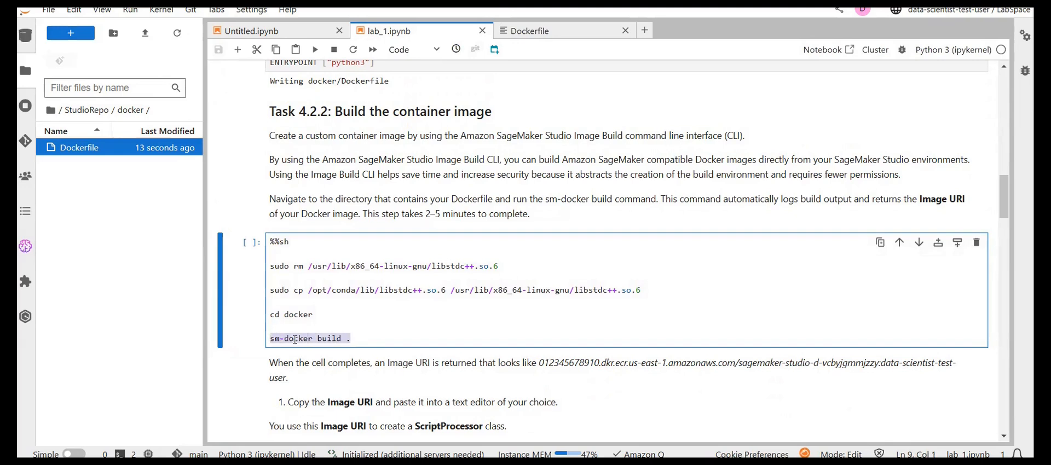
pyautogui.click(294, 337)
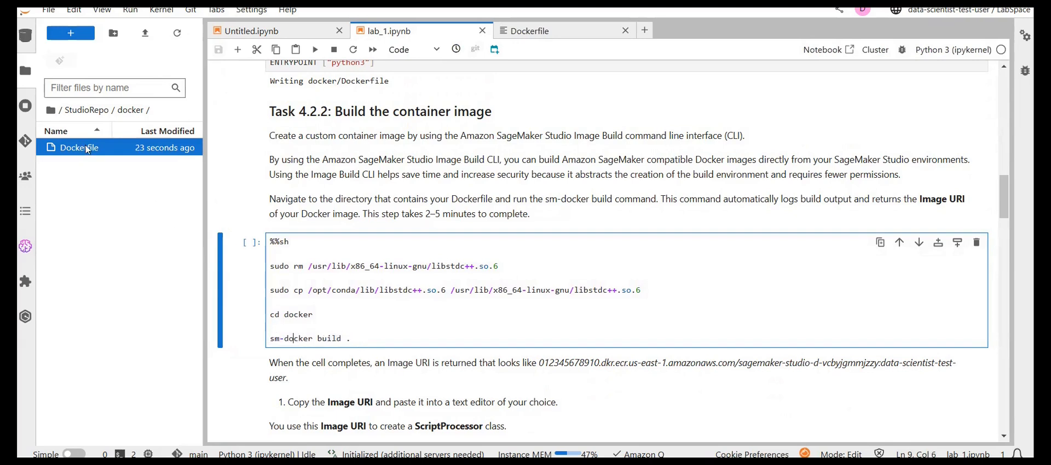
pyautogui.click(352, 337)
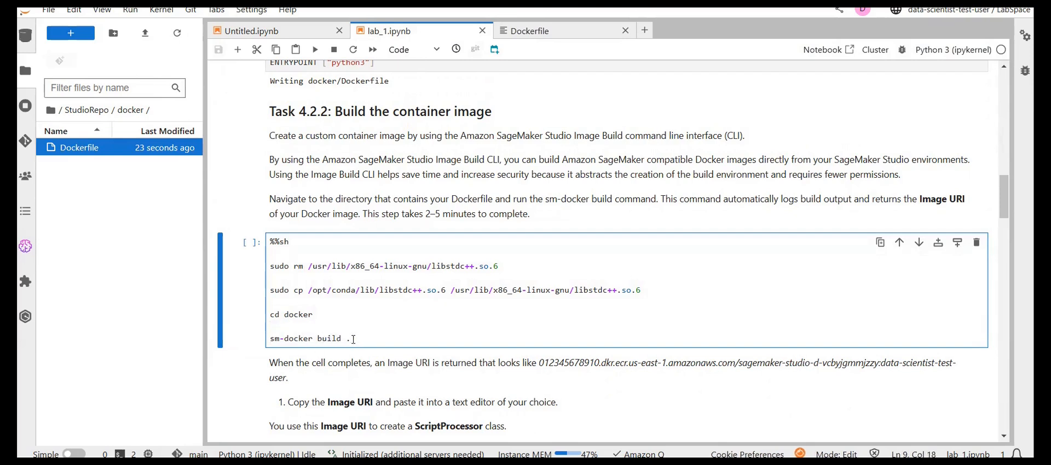
pyautogui.moveTo(326, 318); pyautogui.dragTo(269, 315)
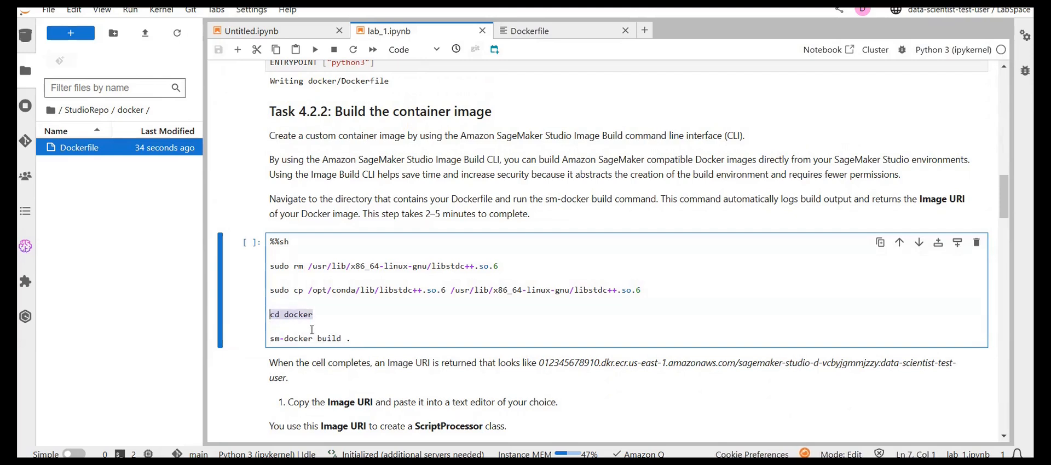
pyautogui.moveTo(674, 291); pyautogui.dragTo(453, 290)
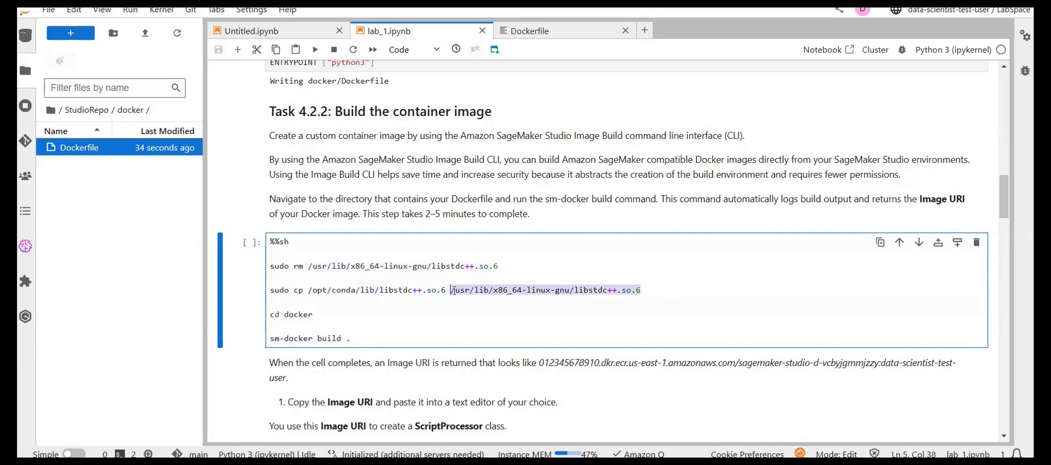
pyautogui.click(453, 290)
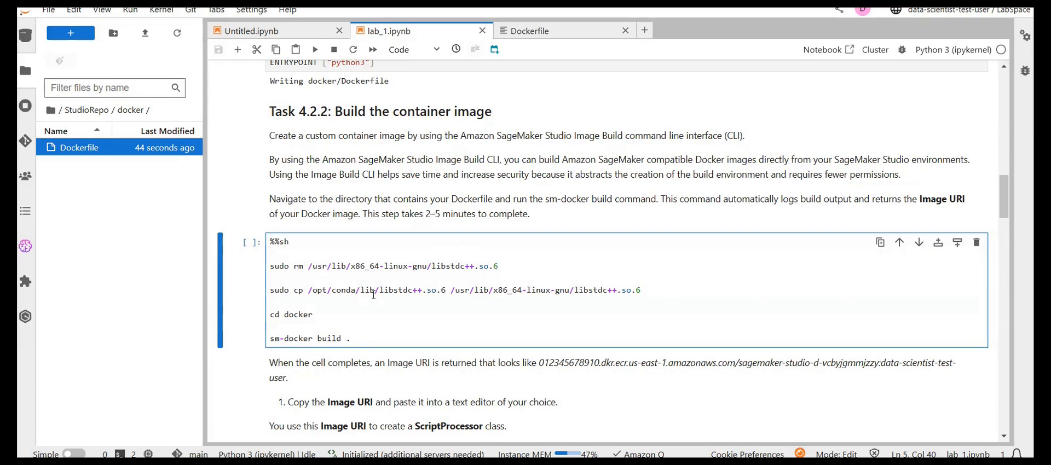
# Run the %%sh cell under Task 4.2.2 to build the container image with sm-docker build.
pyautogui.hotkey('shift', 'Return')
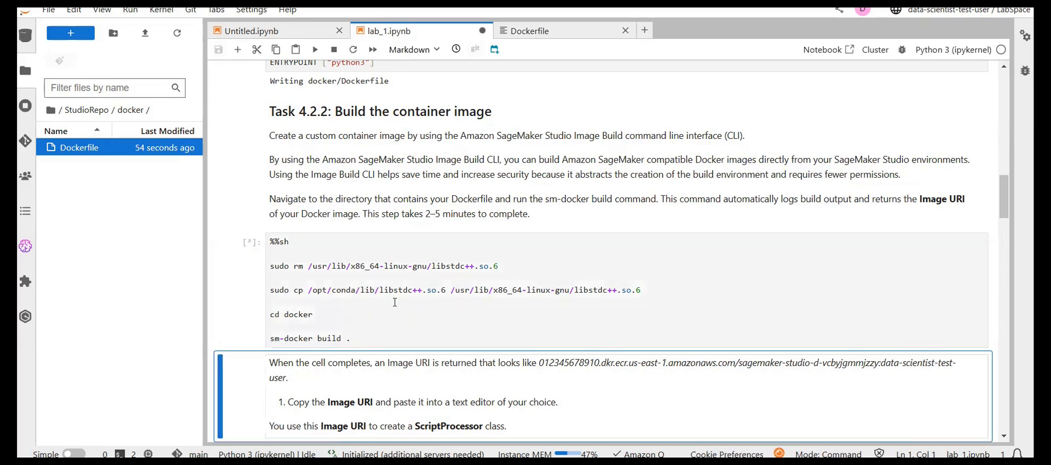
pyautogui.scroll(-3, 395, 302)
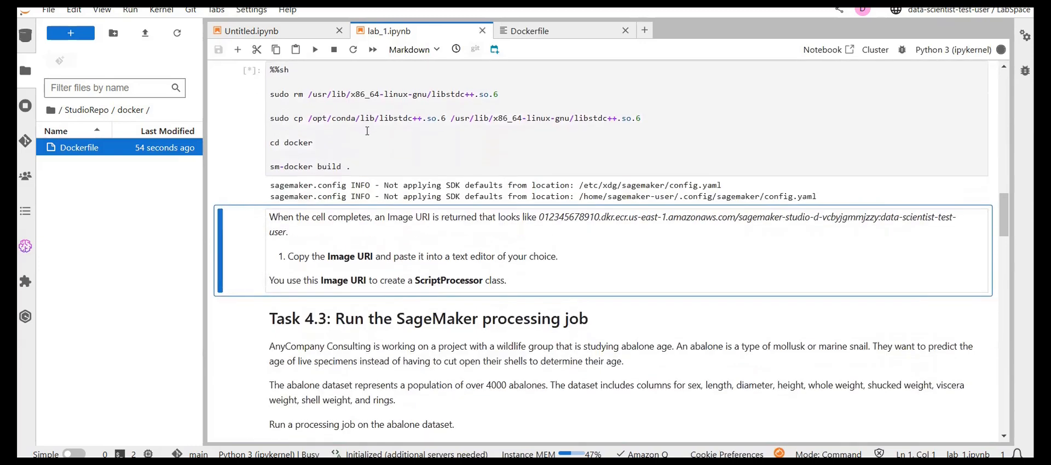
pyautogui.scroll(-1, 411, 211)
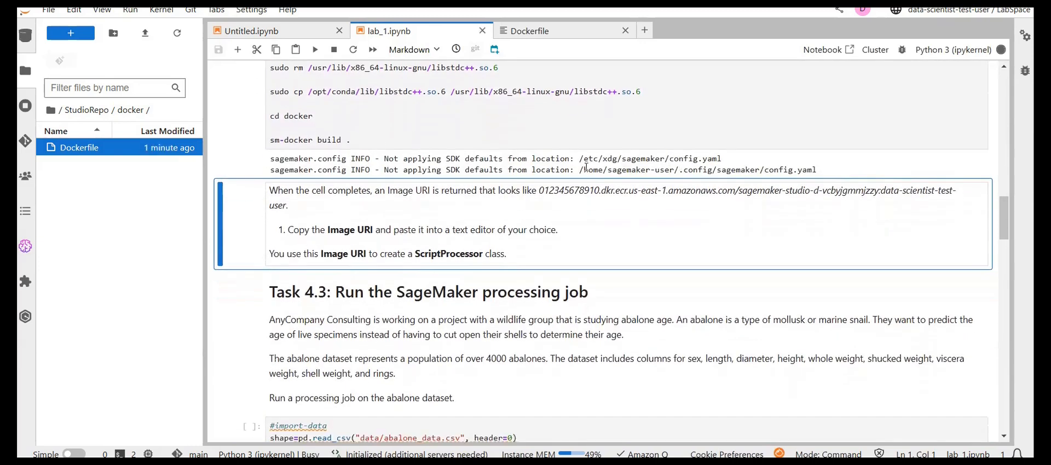
# Run the import-data cell under Task 4.3 to read data/abalone_data.csv and sample 5 rows, keeping the Task 4.3 section expanded.
pyautogui.hotkey('shift', 'Return')
pyautogui.hotkey('shift', 'Return')
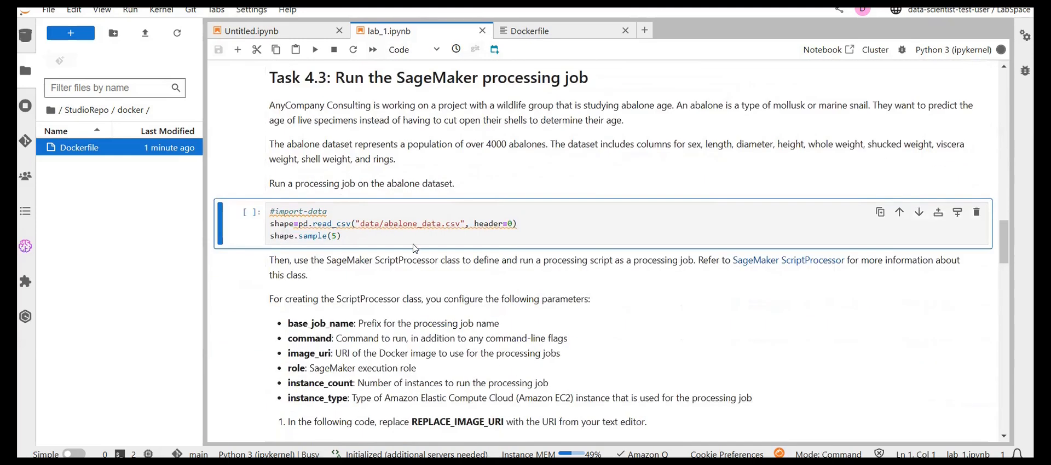
pyautogui.click(220, 182)
pyautogui.scroll(8, 386, 191)
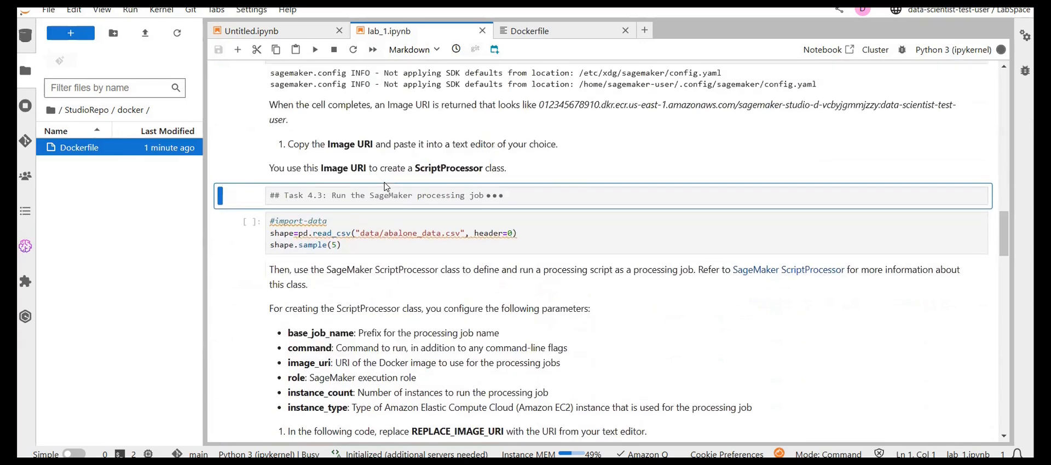
pyautogui.scroll(-2, 358, 261)
pyautogui.hotkey('shift', 'Return')
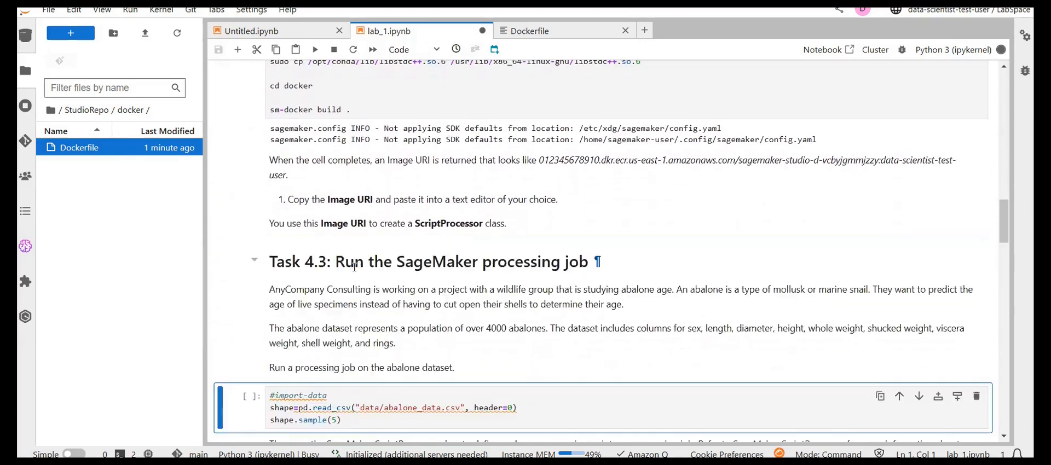
pyautogui.hotkey('shift', 'Return')
# Check the abalone CSV in StudioRepo's data folder and queue the import-data cell again.
pyautogui.click(96, 110)
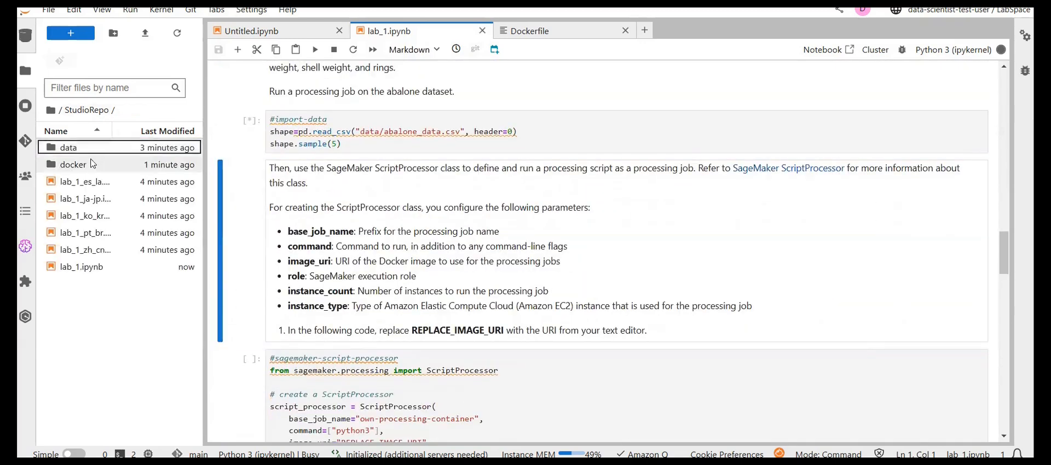
pyautogui.doubleClick(76, 147)
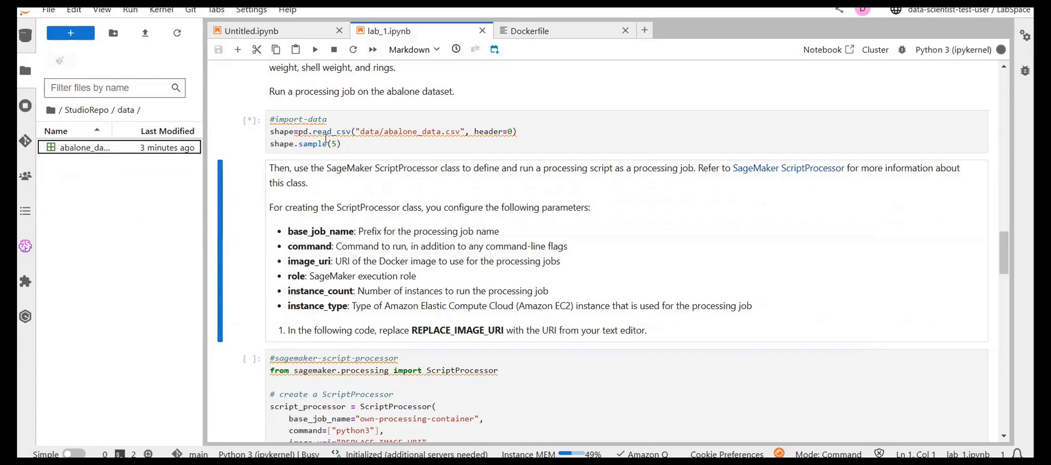
pyautogui.click(350, 146)
pyautogui.hotkey('shift', 'Return')
pyautogui.scroll(-1, 519, 241)
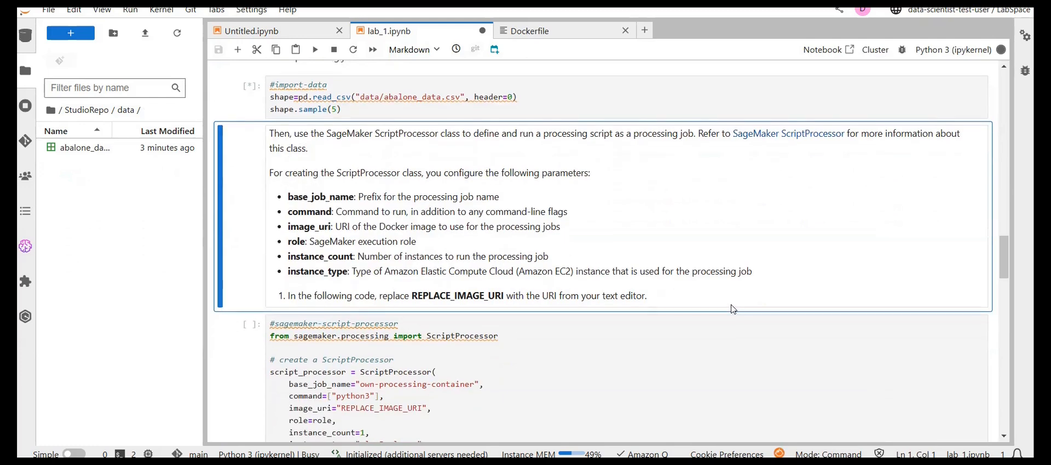
# Check the output of the running sm-docker build cell and the pending import-data cell.
pyautogui.scroll(10, 368, 129)
pyautogui.scroll(-3, 367, 126)
pyautogui.scroll(2, 367, 126)
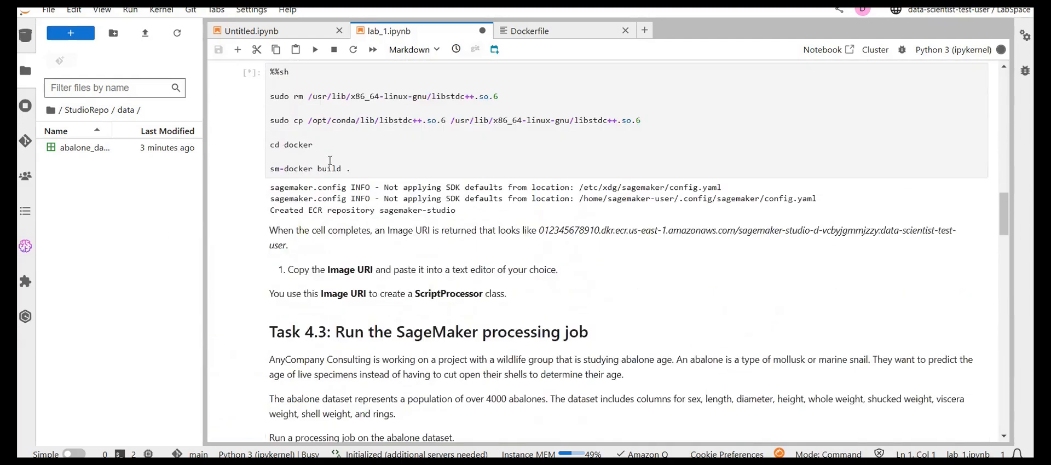
pyautogui.scroll(-3, 424, 227)
pyautogui.scroll(1, 424, 225)
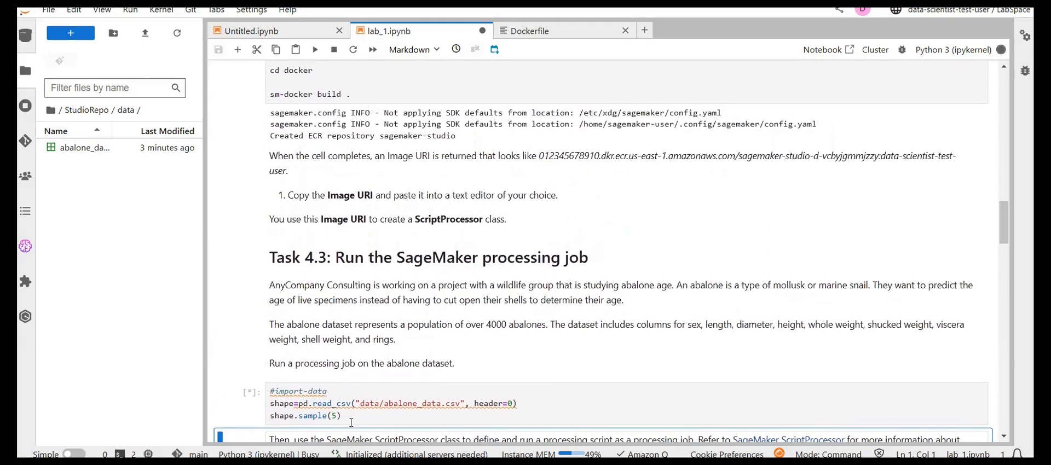
# Look into the docker folder from StudioRepo in the file browser and return to StudioRepo.
pyautogui.click(87, 110)
pyautogui.scroll(-2, 361, 260)
pyautogui.scroll(2, 361, 260)
pyautogui.doubleClick(118, 164)
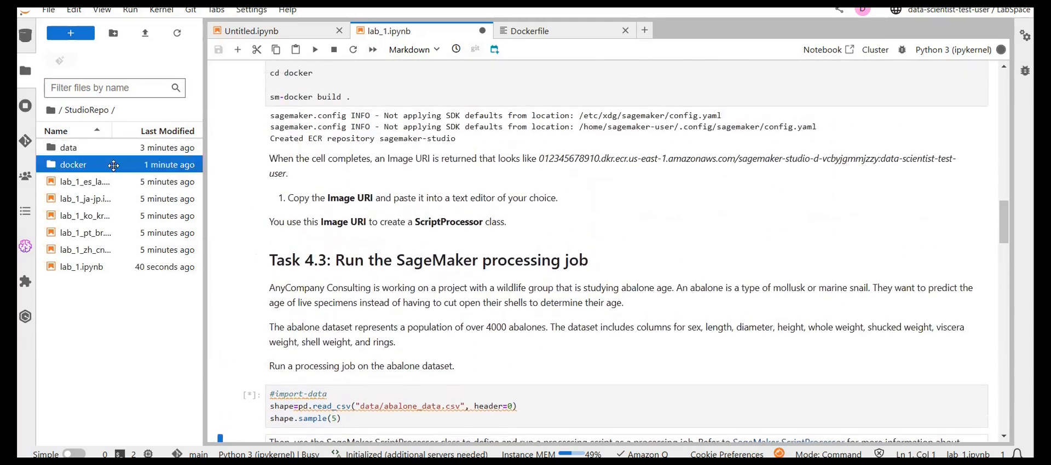
pyautogui.click(86, 110)
pyautogui.scroll(-2, 396, 215)
pyautogui.scroll(2, 484, 91)
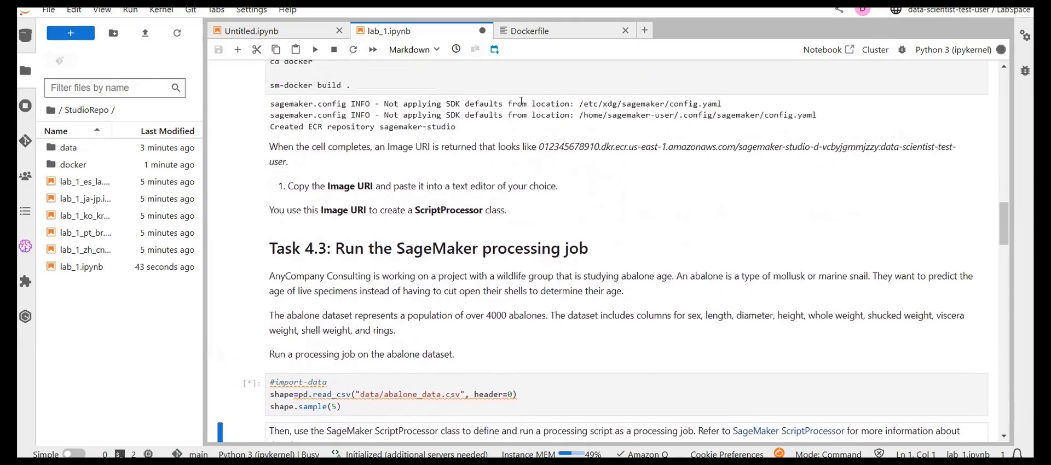
# Examine the sample Image URI under Task 4.2.2 and follow the container build log through the package downloads.
pyautogui.moveTo(541, 146); pyautogui.dragTo(822, 143)
pyautogui.click(819, 142)
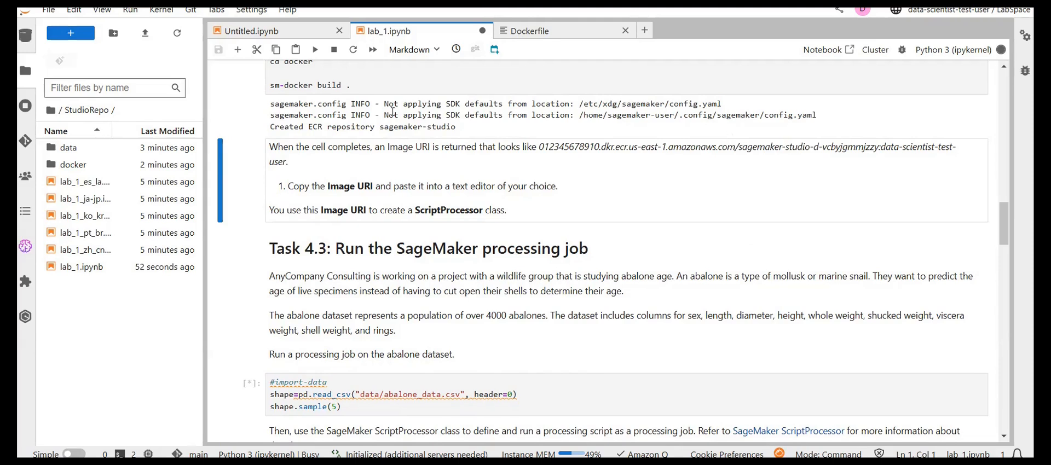
pyautogui.scroll(2, 343, 147)
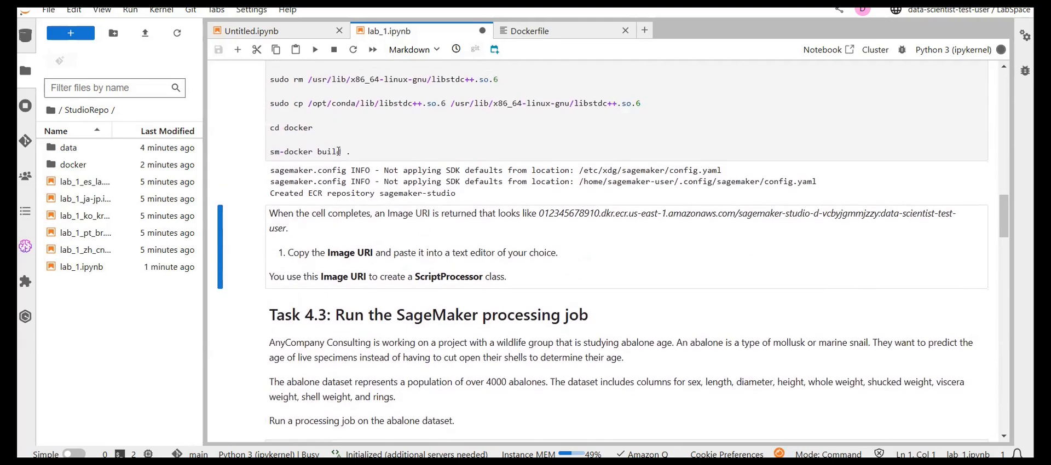
pyautogui.scroll(-1, 338, 151)
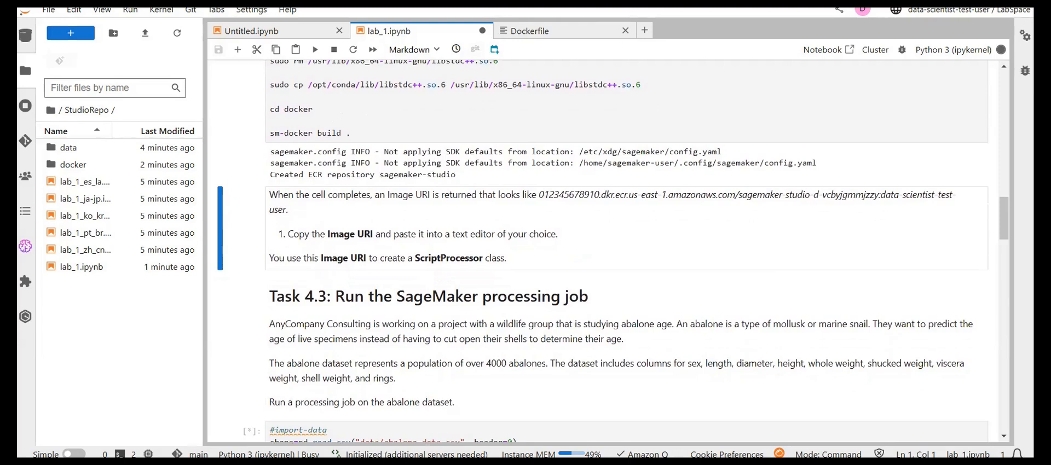
pyautogui.scroll(4, 599, 151)
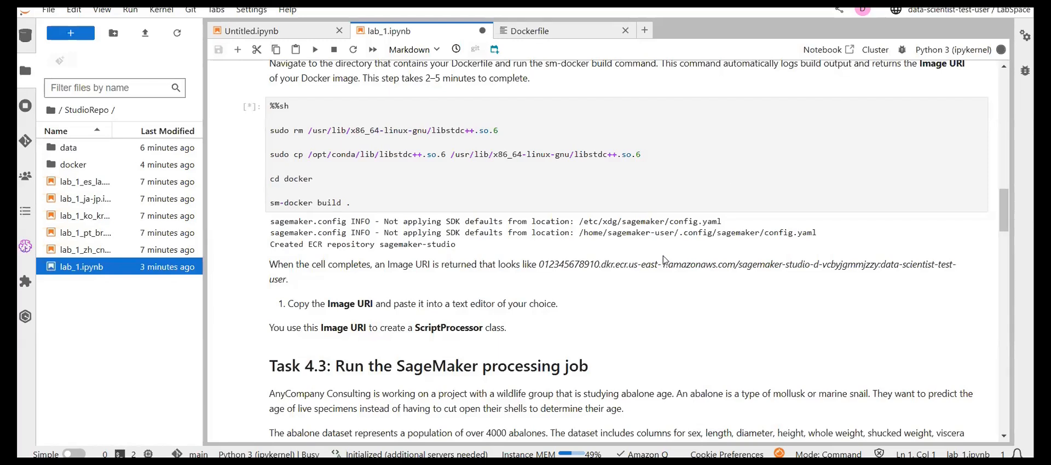
pyautogui.scroll(-8, 664, 261)
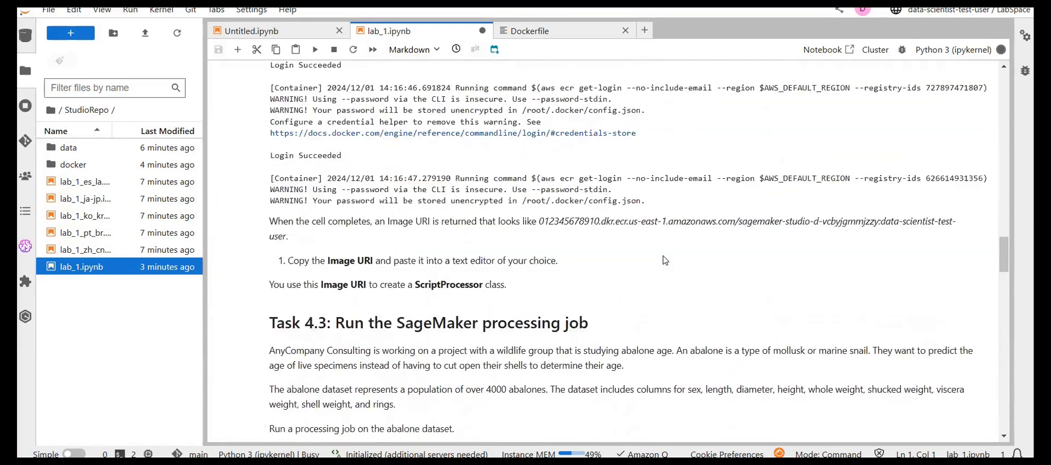
pyautogui.scroll(-10, 664, 260)
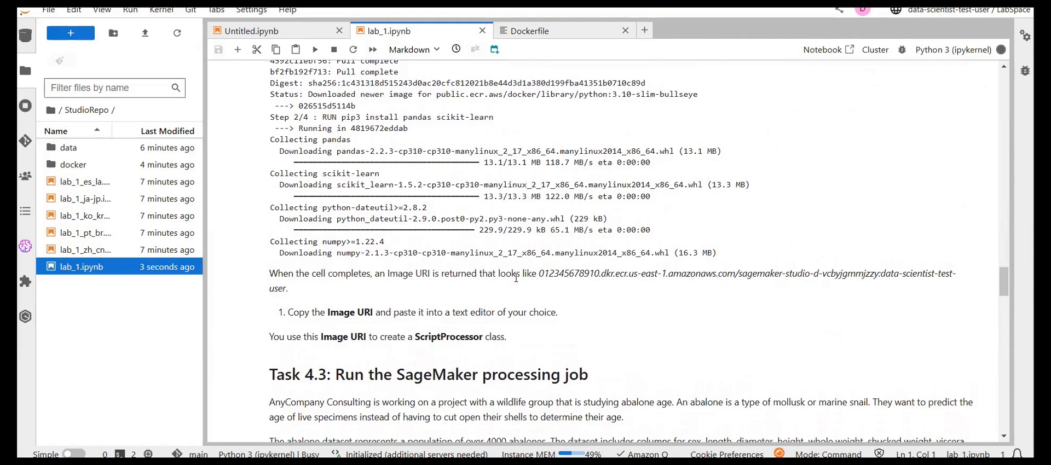
pyautogui.scroll(-5, 416, 253)
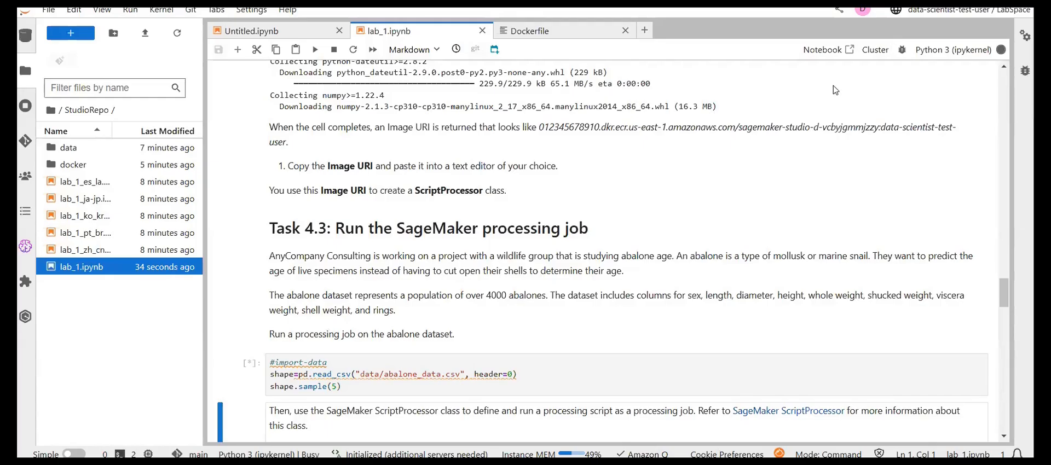
# Examine the sagemaker-script-processor cell, including the REPLACE_IMAGE_URI placeholder in image_uri and the script_processor definition.
pyautogui.scroll(-2, 514, 224)
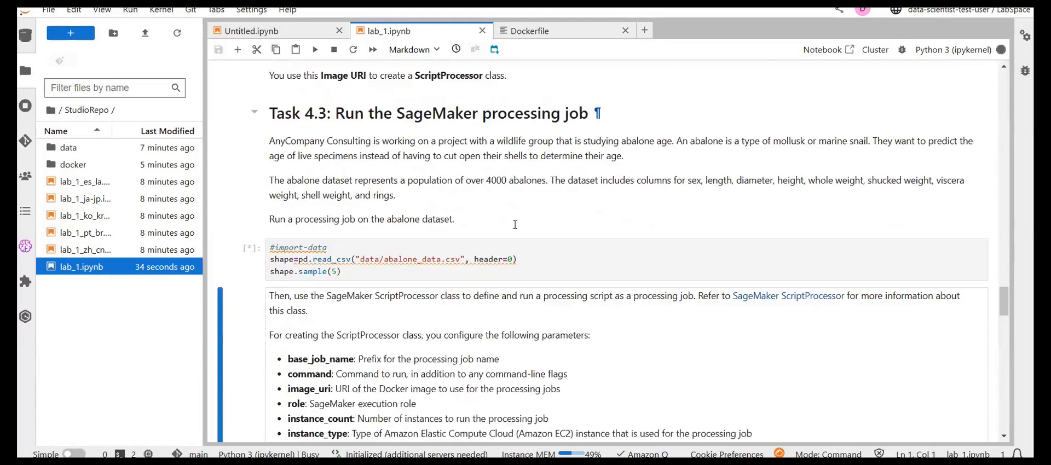
pyautogui.scroll(-6, 515, 225)
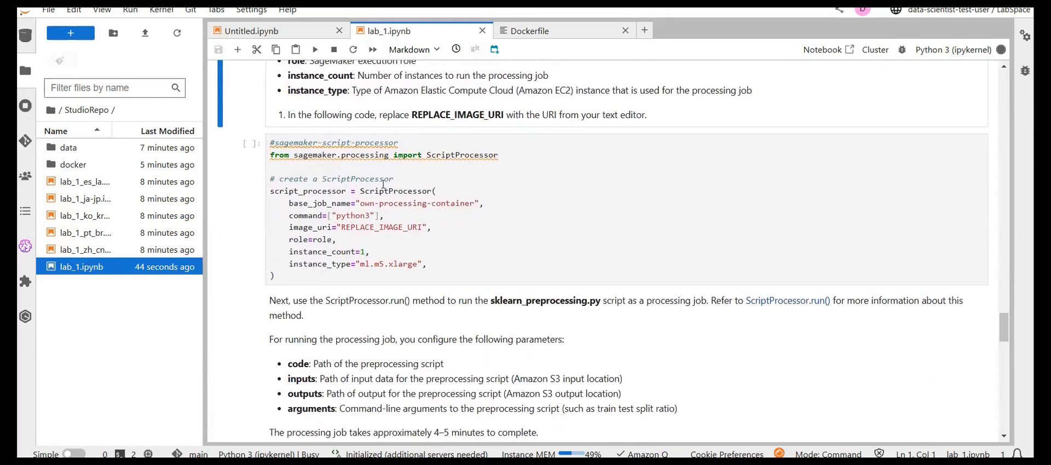
pyautogui.click(423, 192)
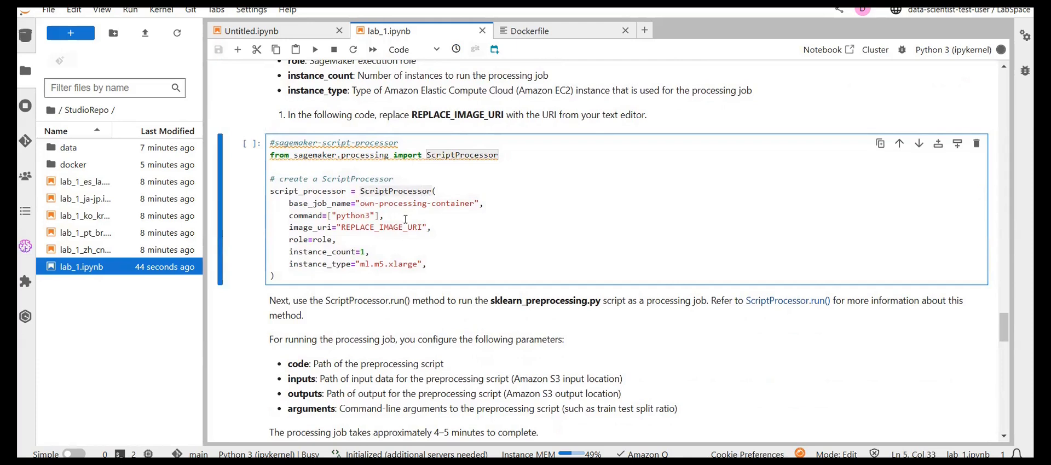
pyautogui.moveTo(344, 229); pyautogui.dragTo(423, 227)
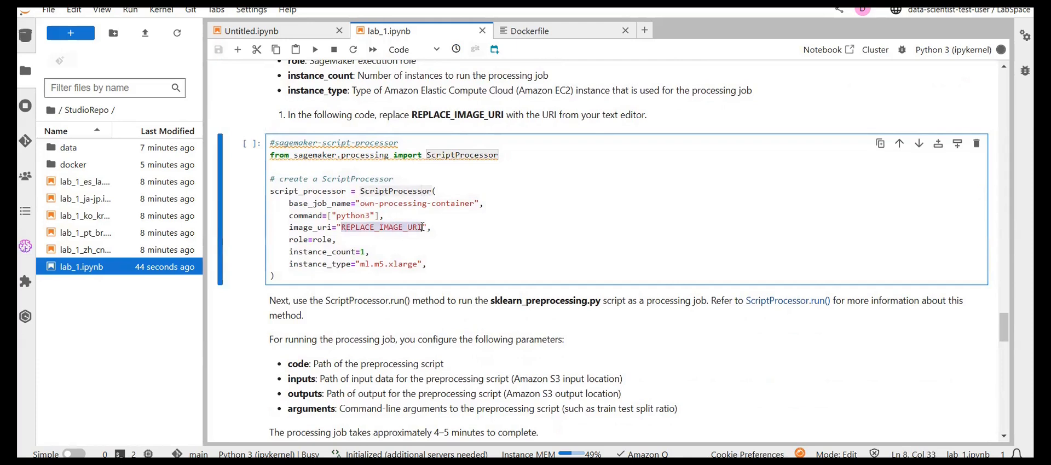
pyautogui.scroll(1, 422, 225)
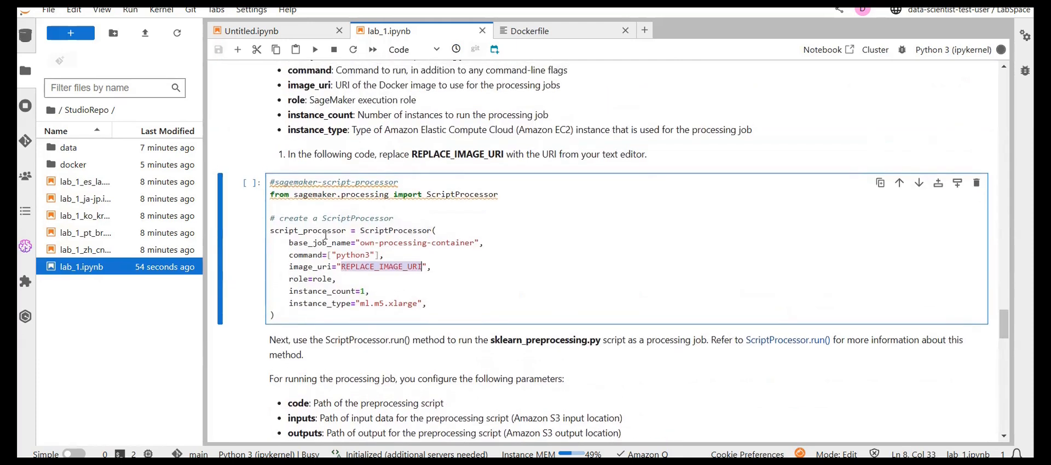
pyautogui.click(343, 231)
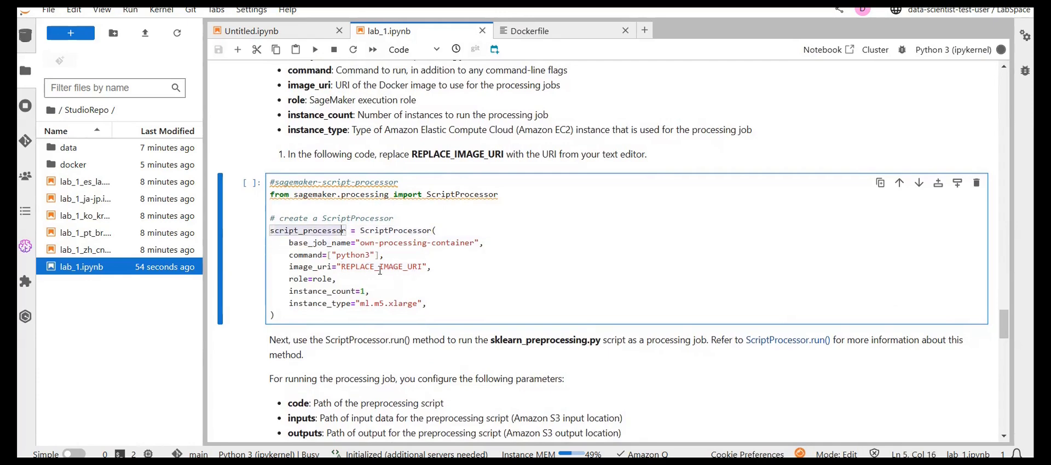
# Copy the Image URI returned at the end of the sm-docker build output.
pyautogui.scroll(8, 394, 277)
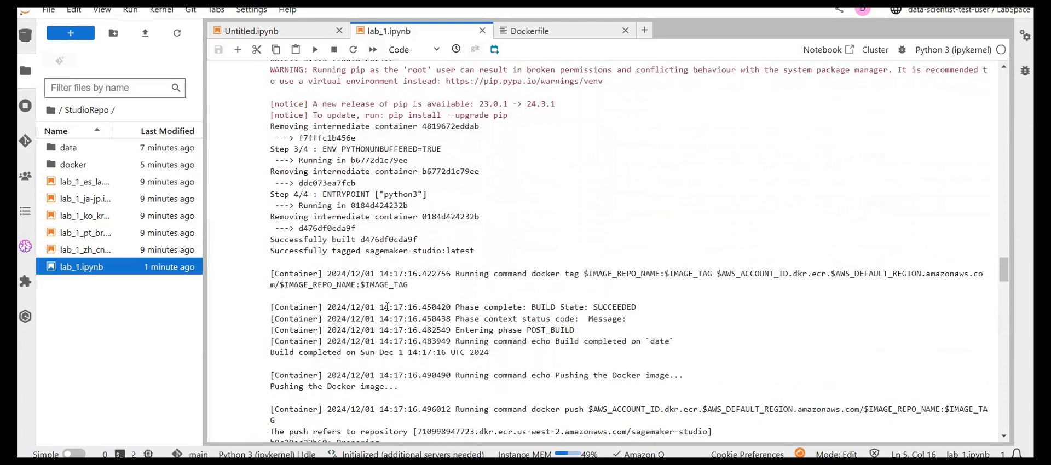
pyautogui.scroll(-7, 387, 306)
pyautogui.scroll(1, 388, 310)
pyautogui.moveTo(323, 207); pyautogui.dragTo(655, 212)
pyautogui.hotkey('ctrl', 'c')
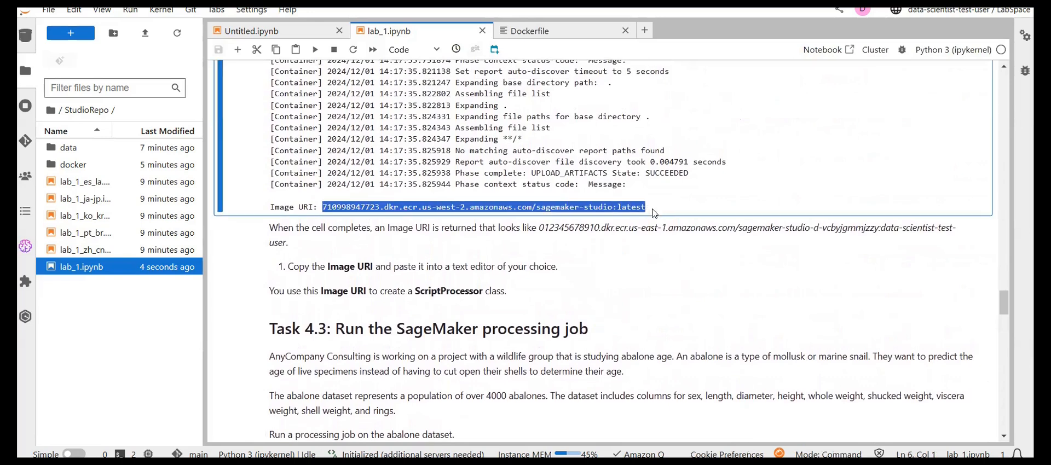
# Replace the REPLACE_IMAGE_URI placeholder in the sagemaker-script-processor cell with the copied image URI and run the cell.
pyautogui.scroll(-6, 656, 214)
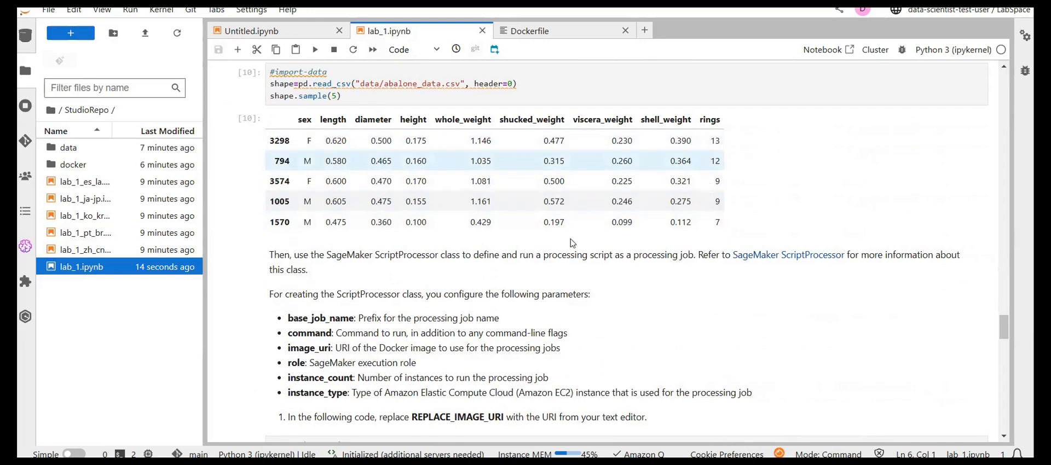
pyautogui.scroll(-5, 589, 243)
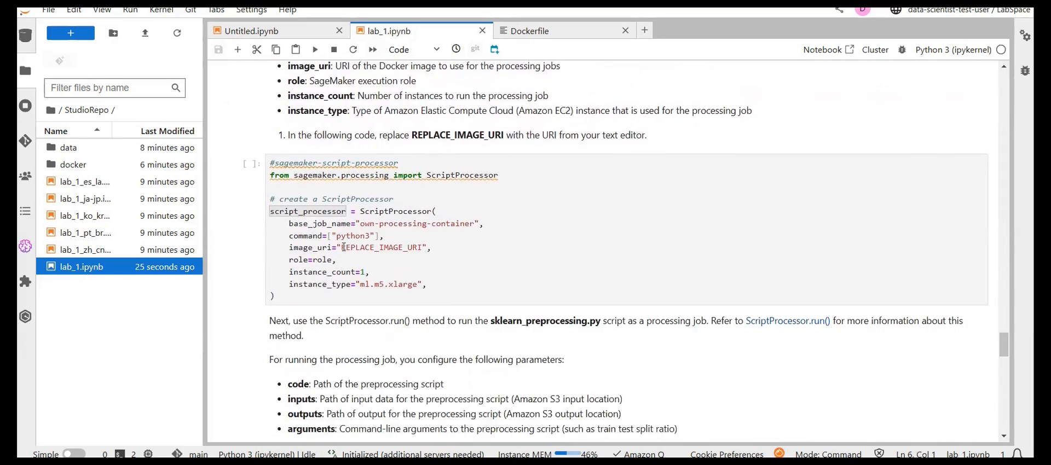
pyautogui.moveTo(344, 247); pyautogui.dragTo(415, 246)
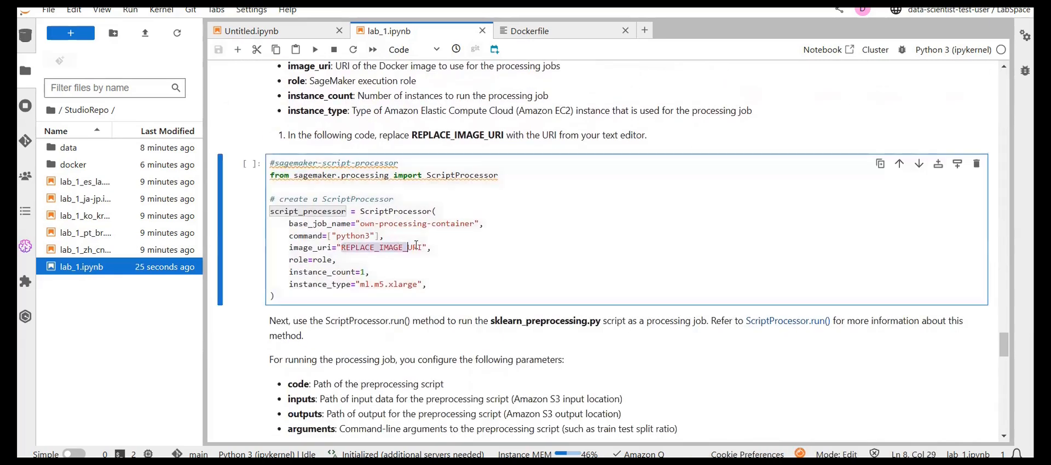
pyautogui.hotkey('ctrl', 'v')
pyautogui.hotkey('shift', 'Return')
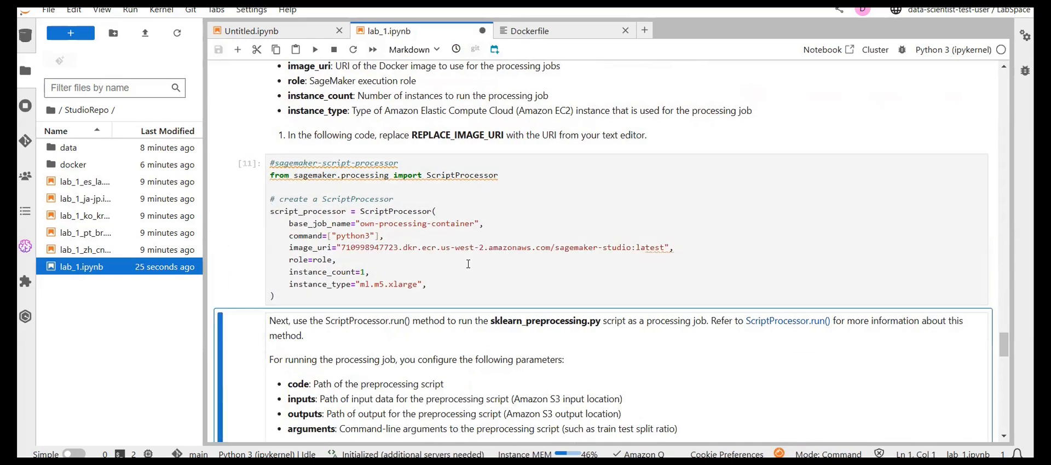
# Review the Dockerfile cell under Task 4.2.1 and the container build log down to the start of Task 4.3.
pyautogui.scroll(20, 400, 264)
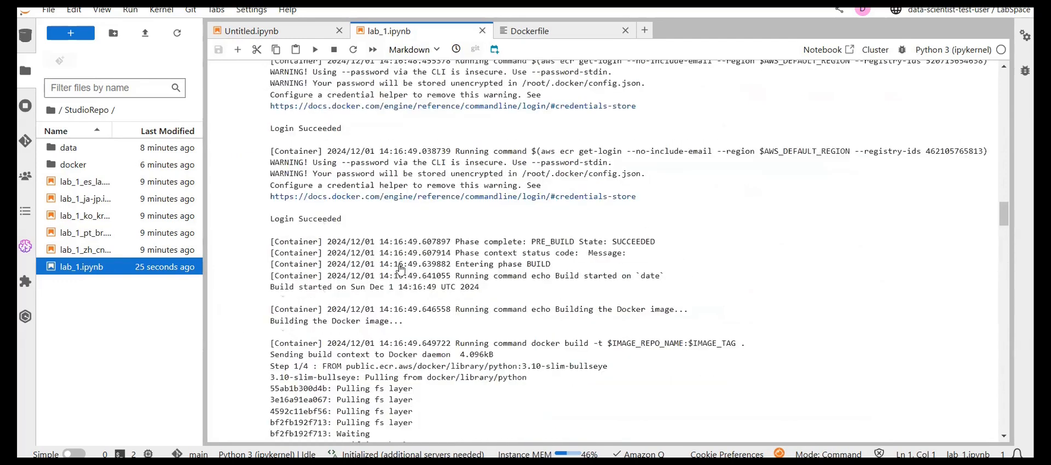
pyautogui.scroll(3, 400, 264)
pyautogui.scroll(-6, 362, 348)
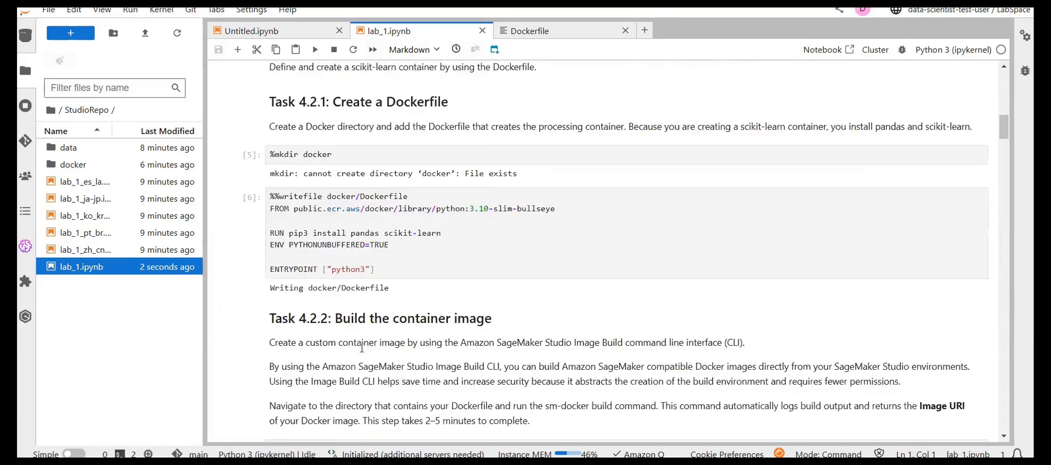
pyautogui.scroll(-20, 320, 334)
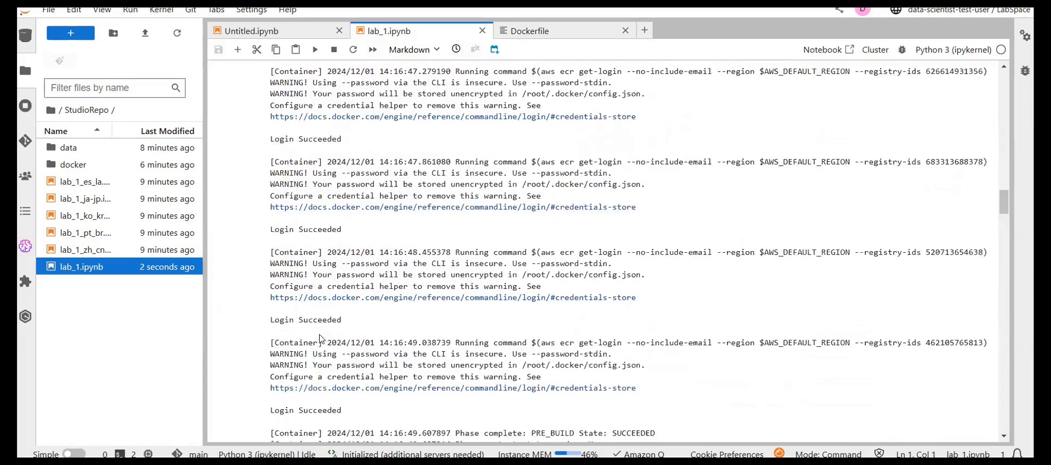
pyautogui.scroll(-1, 320, 335)
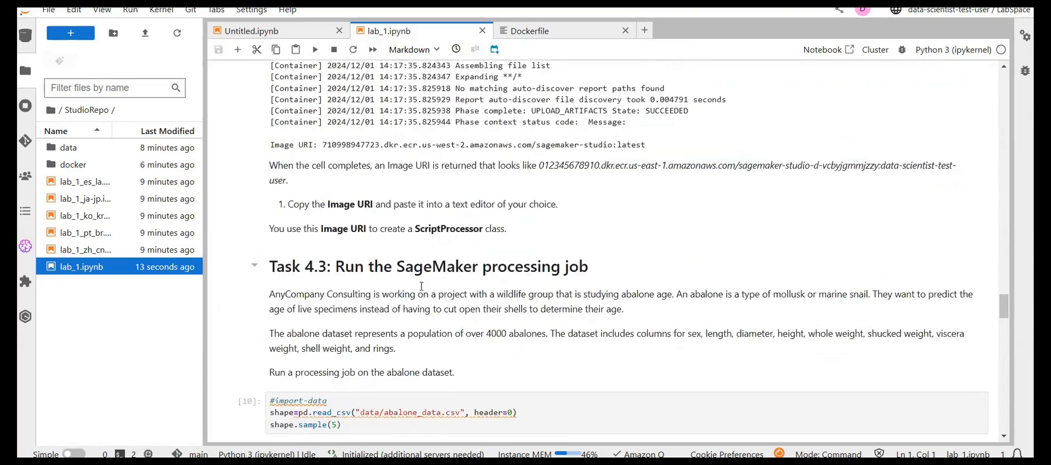
pyautogui.scroll(-10, 416, 343)
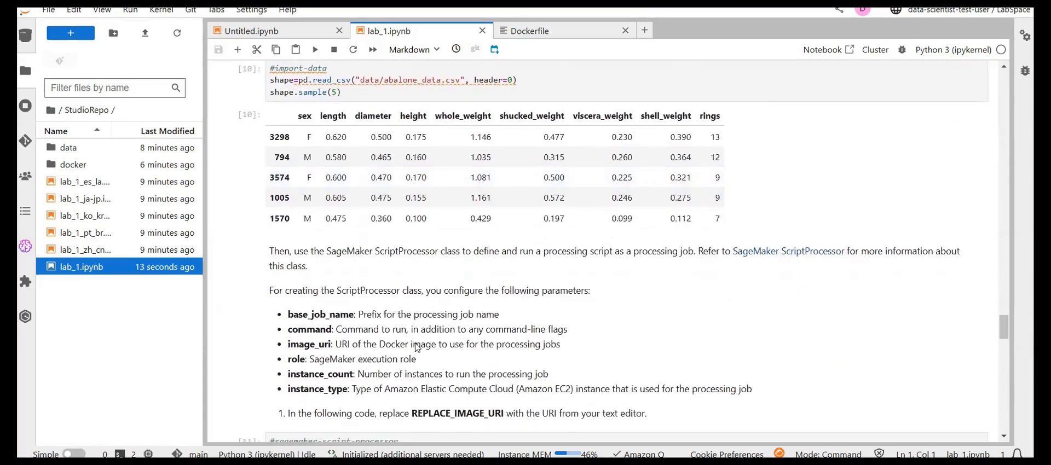
# Examine the import-data cell's abalone sample and the list of ScriptProcessor parameters under Task 4.3.
pyautogui.scroll(3, 416, 344)
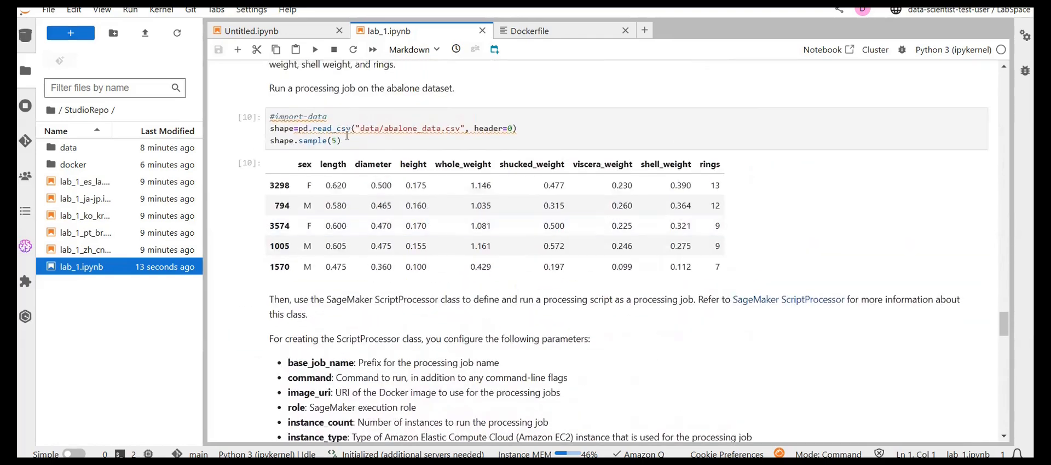
pyautogui.scroll(-5, 353, 158)
pyautogui.scroll(5, 352, 157)
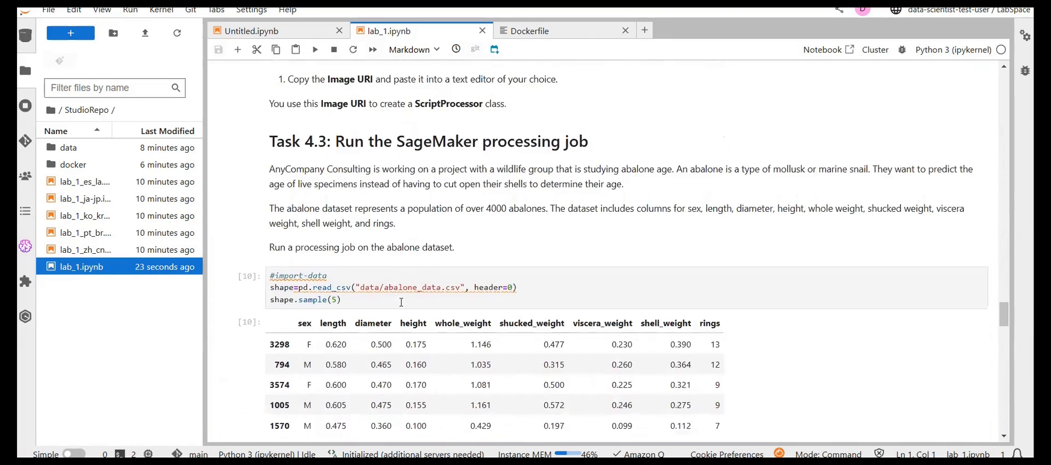
pyautogui.scroll(-6, 323, 298)
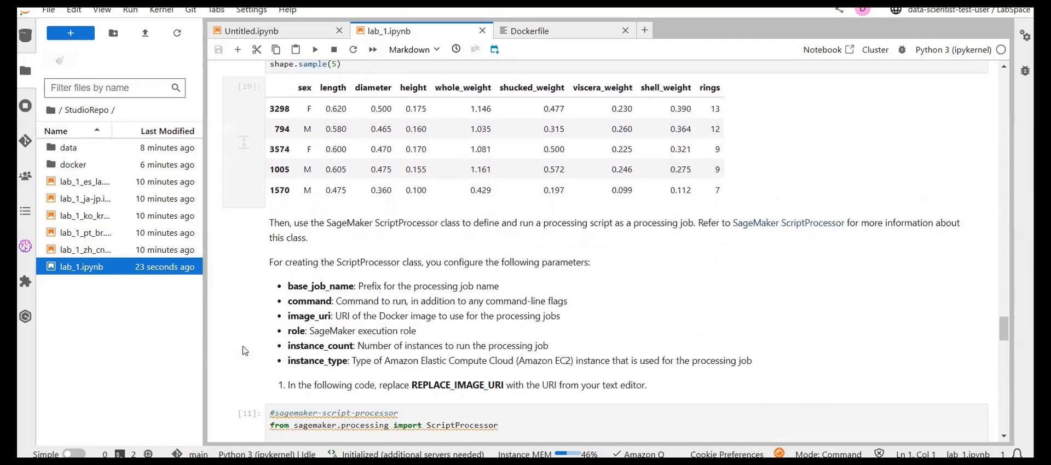
pyautogui.scroll(3, 375, 260)
pyautogui.scroll(2, 376, 260)
pyautogui.scroll(-6, 378, 246)
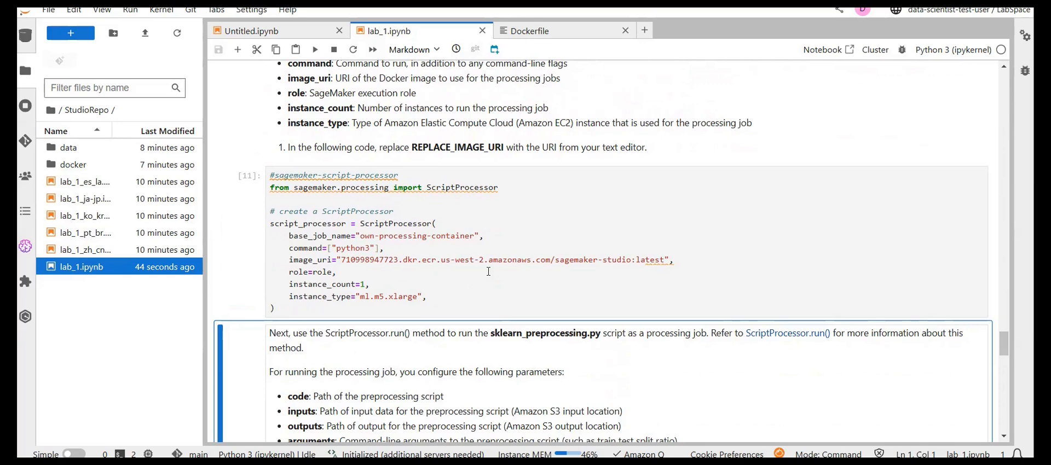
# Run the sagemaker-script-processor cell again and check its image_uri and instance_type settings.
pyautogui.click(343, 231)
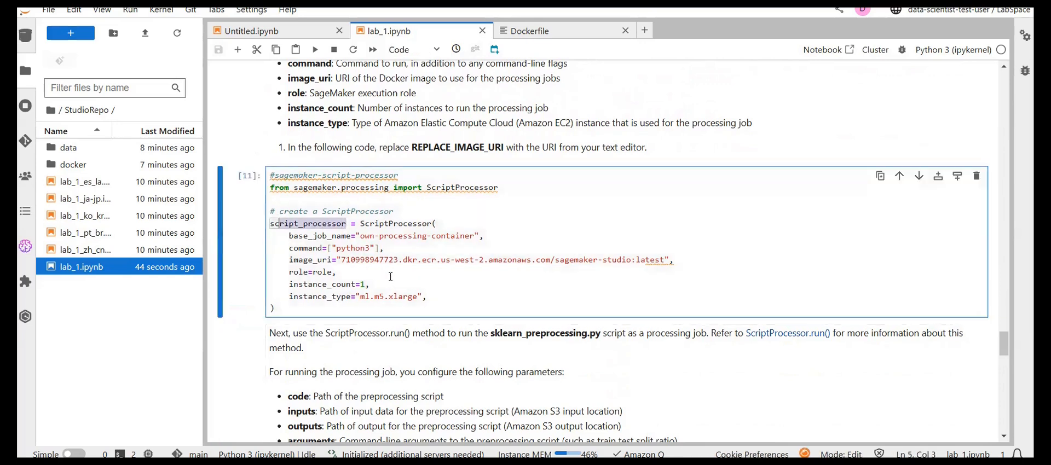
pyautogui.hotkey('shift', 'Return')
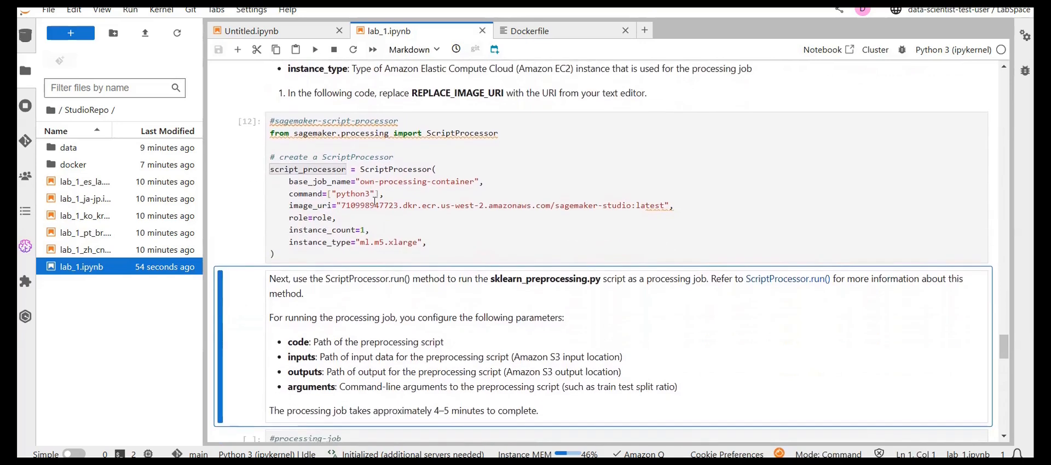
pyautogui.click(375, 204)
pyautogui.click(360, 242)
pyautogui.moveTo(385, 241); pyautogui.dragTo(432, 240)
pyautogui.click(432, 241)
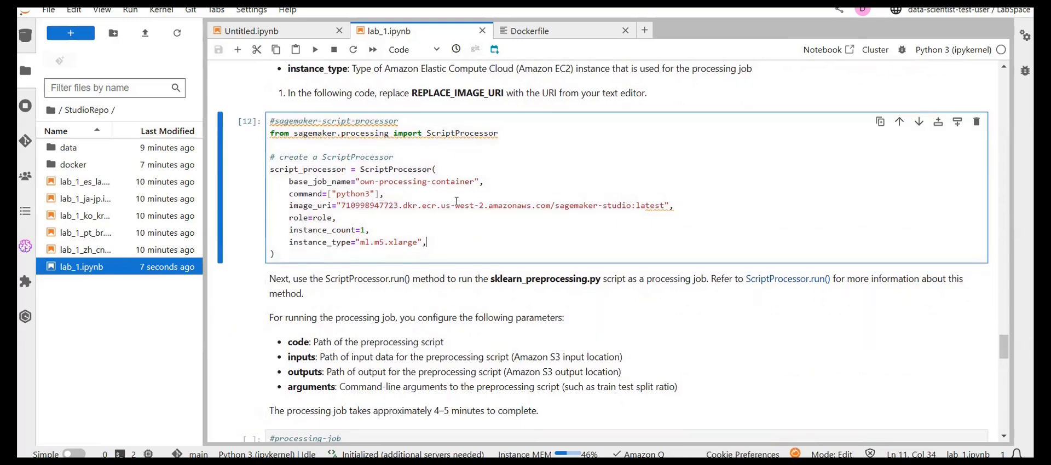
pyautogui.moveTo(356, 243); pyautogui.dragTo(439, 244)
pyautogui.click(439, 244)
# Run the processing-job cell that executes sklearn_preprocessing.py on abalone_data.csv, after checking its code path.
pyautogui.scroll(-1, 324, 290)
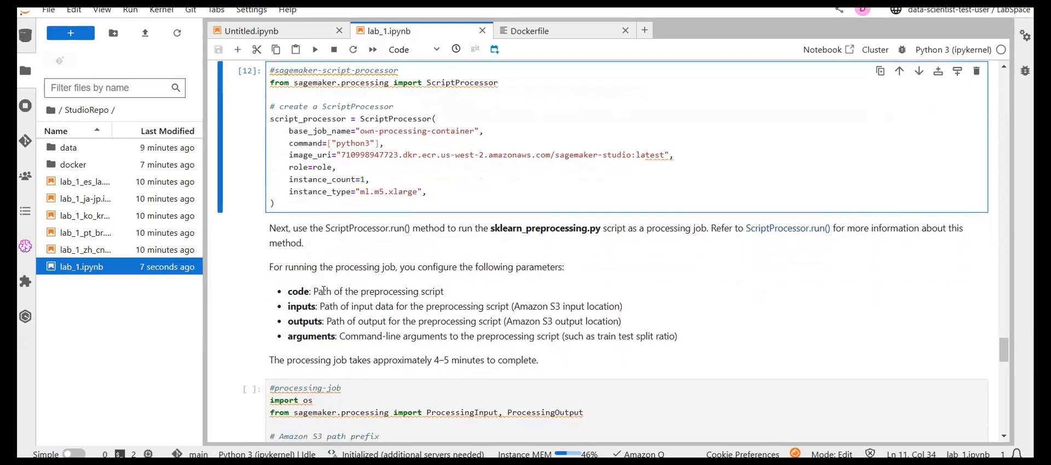
pyautogui.scroll(-4, 324, 291)
pyautogui.click(324, 291)
pyautogui.scroll(-2, 324, 291)
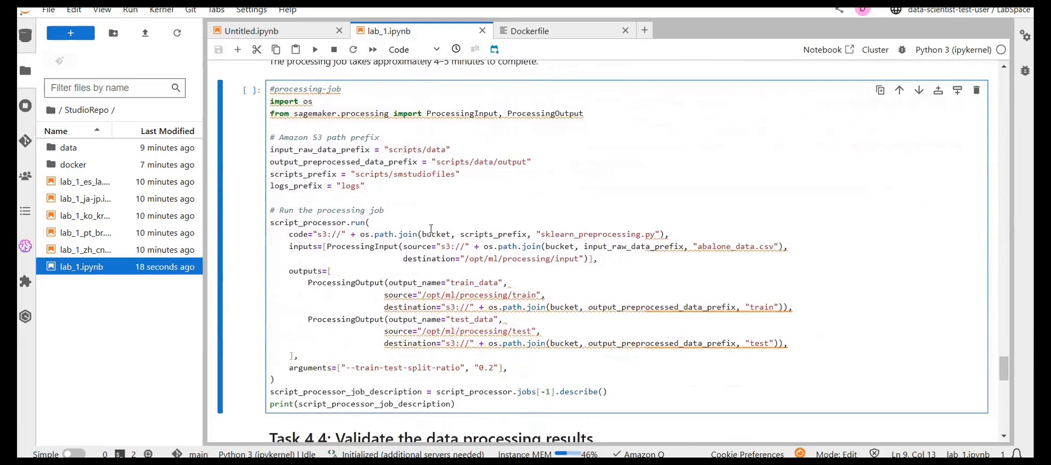
pyautogui.moveTo(551, 234); pyautogui.dragTo(642, 236)
pyautogui.click(649, 236)
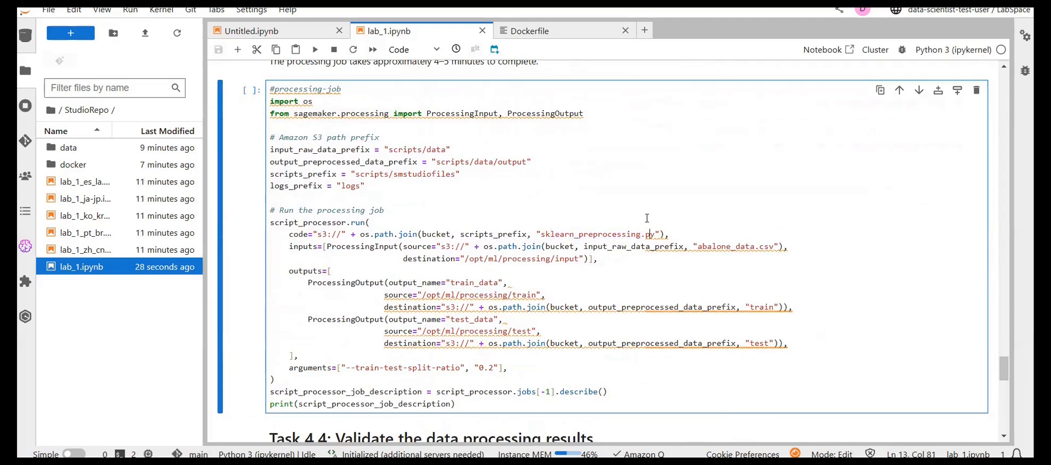
pyautogui.hotkey('shift', 'Return')
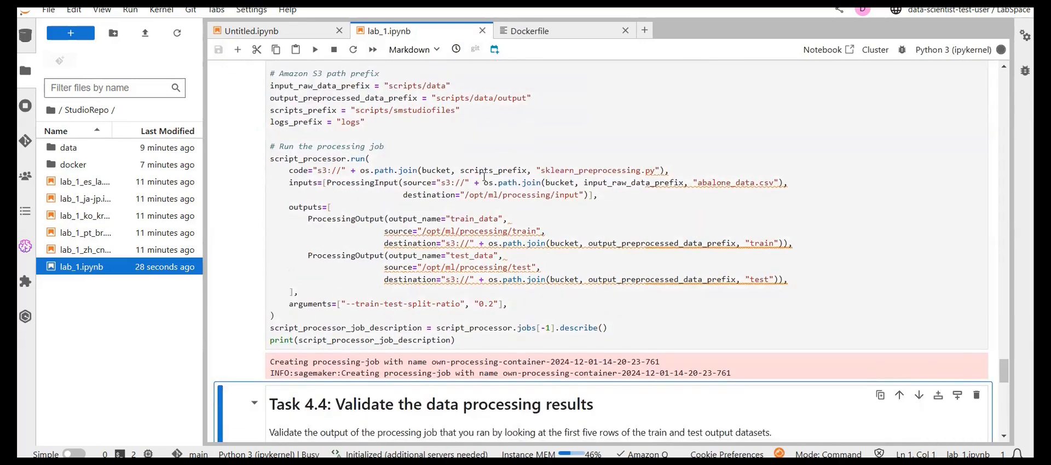
# Review the parameter descriptions for ScriptProcessor and ScriptProcessor.run() above the running processing-job cell.
pyautogui.scroll(1, 721, 228)
pyautogui.scroll(5, 758, 204)
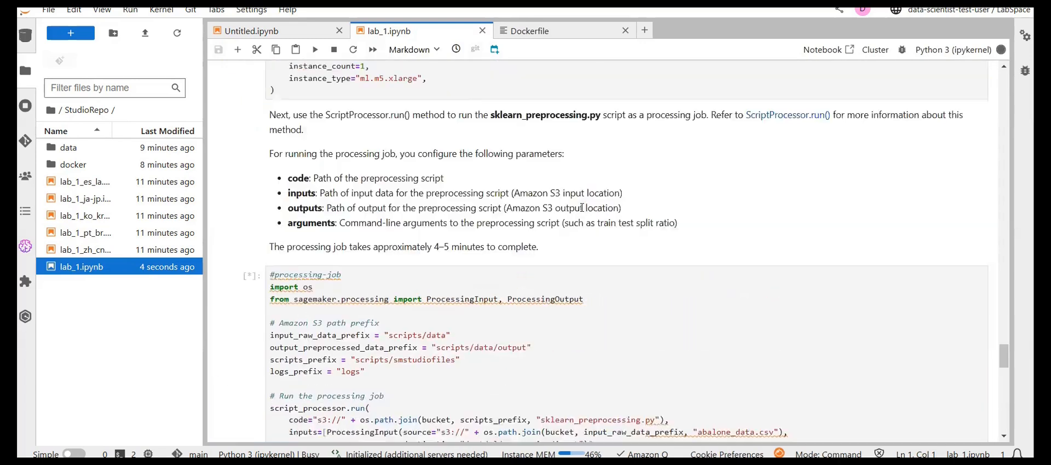
pyautogui.click(591, 287)
pyautogui.scroll(9, 591, 287)
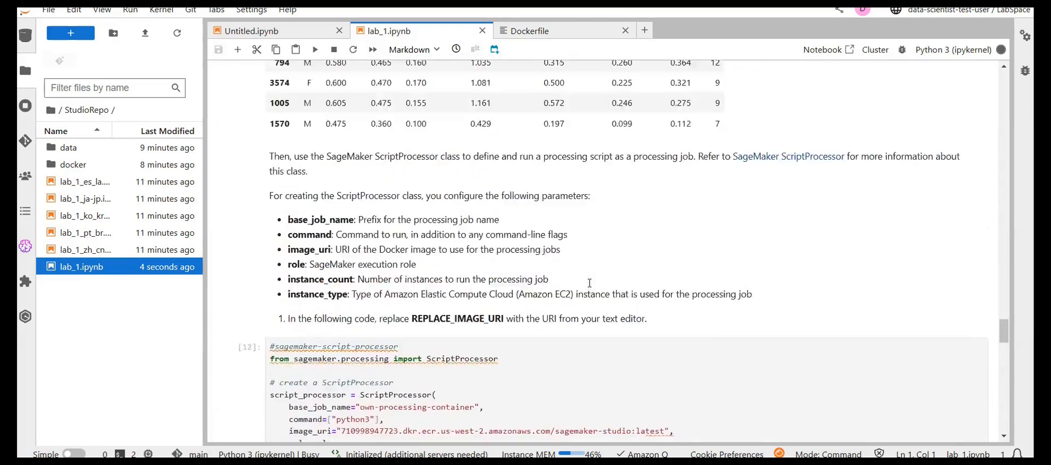
pyautogui.scroll(-7, 468, 215)
pyautogui.scroll(-7, 469, 215)
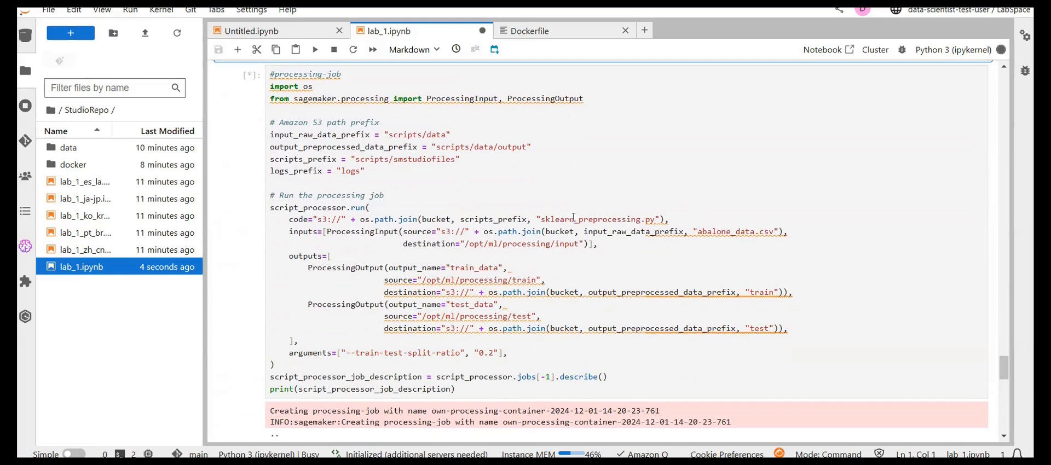
# Examine the sklearn_preprocessing.py code path, inputs, outputs and S3 prefixes in the processing-job cell.
pyautogui.moveTo(548, 223); pyautogui.dragTo(642, 221)
pyautogui.click(642, 222)
pyautogui.scroll(-1, 641, 228)
pyautogui.scroll(1, 642, 230)
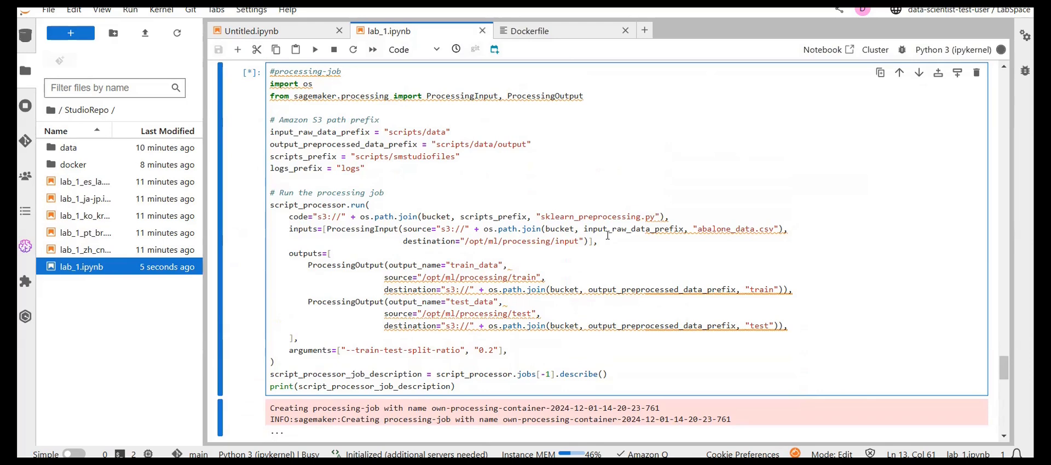
pyautogui.scroll(3, 525, 215)
pyautogui.scroll(-5, 471, 210)
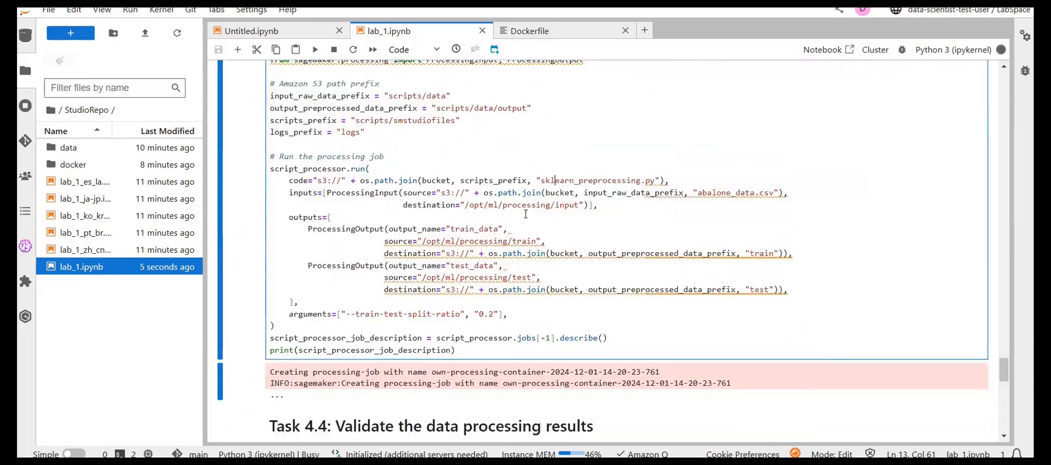
pyautogui.scroll(3, 410, 203)
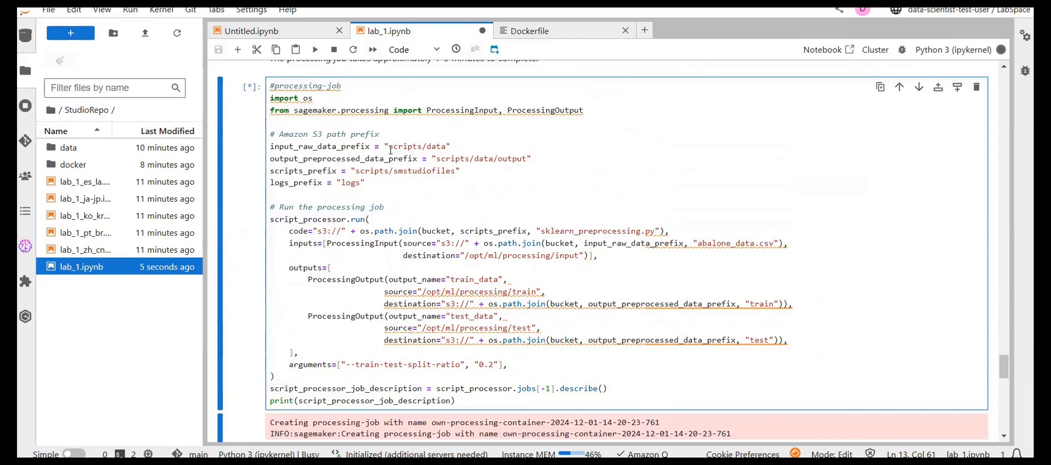
# Check the script_processor definition and its image_uri value in the sagemaker-script-processor cell.
pyautogui.scroll(6, 390, 149)
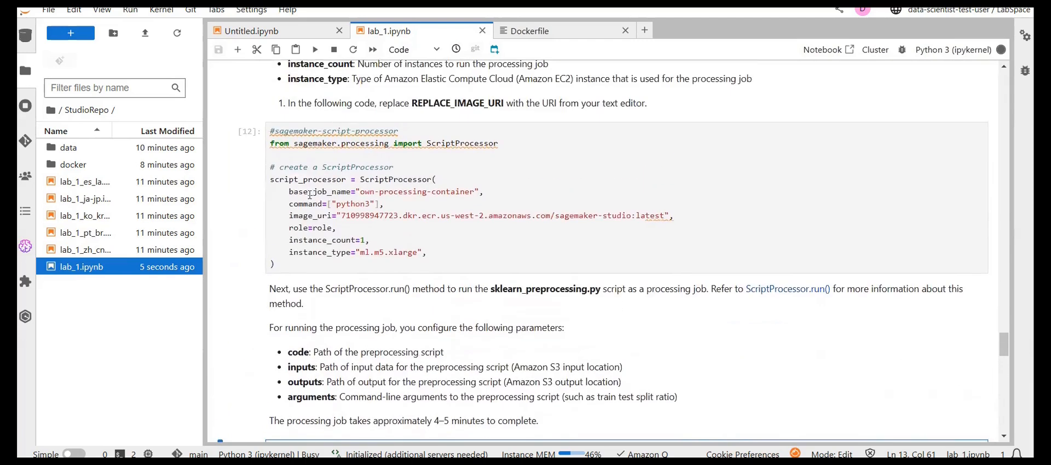
pyautogui.doubleClick(348, 179)
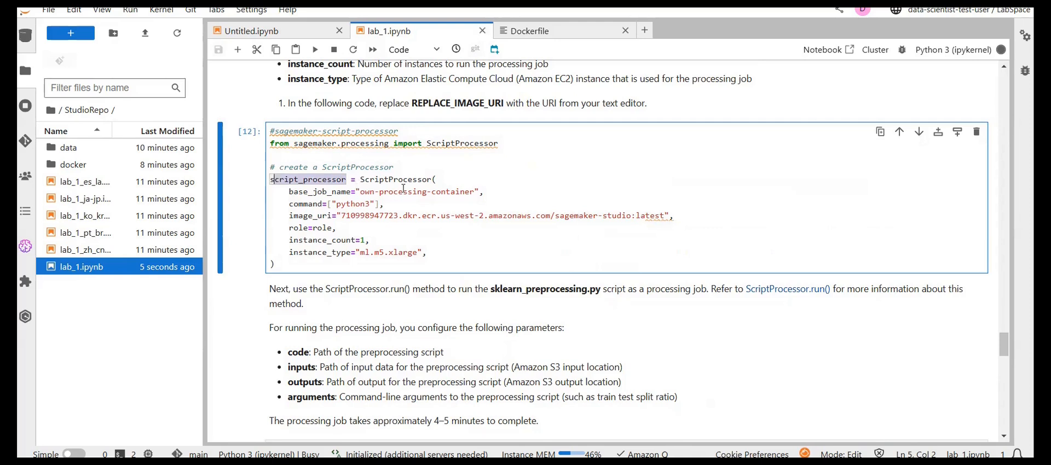
pyautogui.moveTo(346, 216); pyautogui.dragTo(649, 214)
pyautogui.click(649, 213)
# Look back through the container build log and return to the output of the running processing-job cell.
pyautogui.scroll(20, 548, 221)
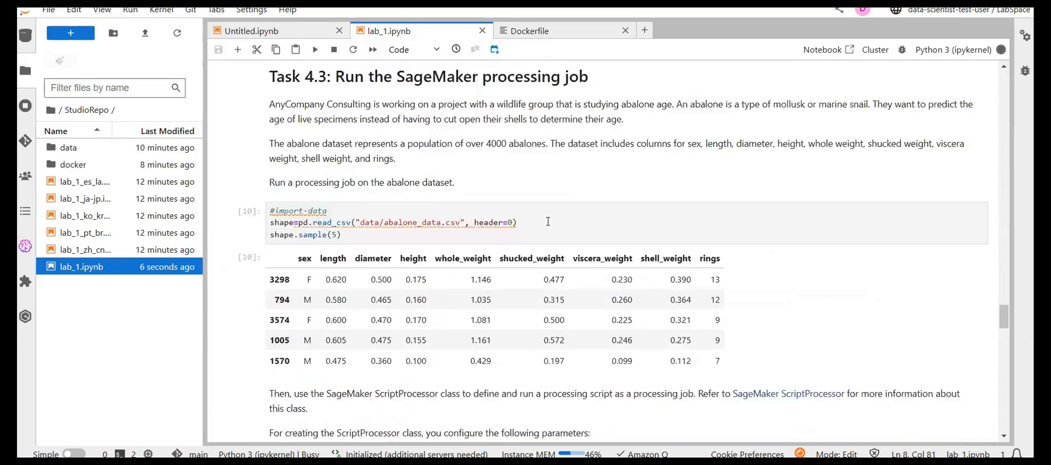
pyautogui.scroll(15, 547, 221)
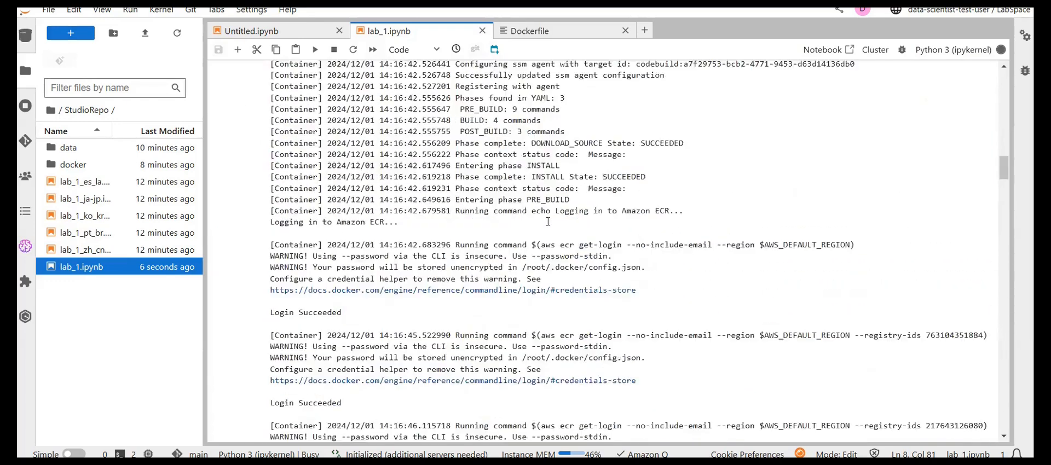
pyautogui.scroll(10, 333, 334)
pyautogui.scroll(-12, 337, 359)
pyautogui.scroll(-15, 338, 359)
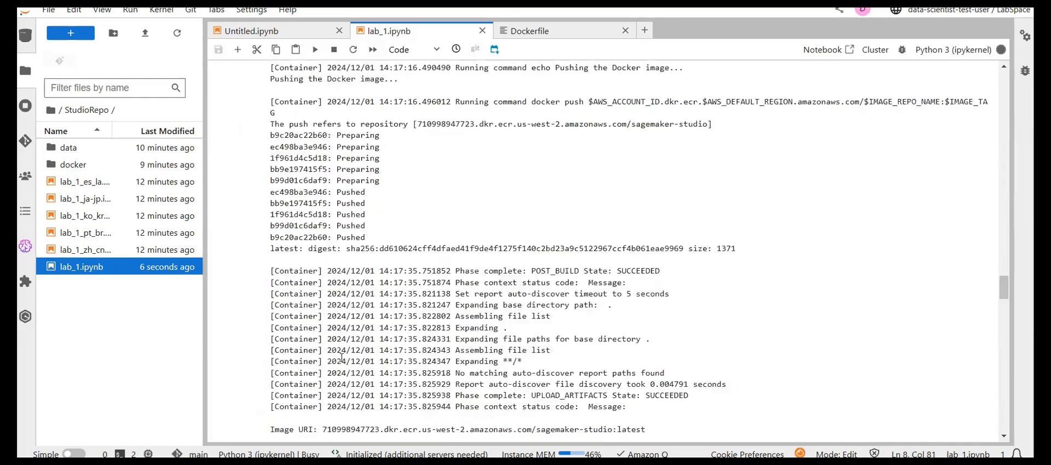
pyautogui.scroll(-15, 342, 357)
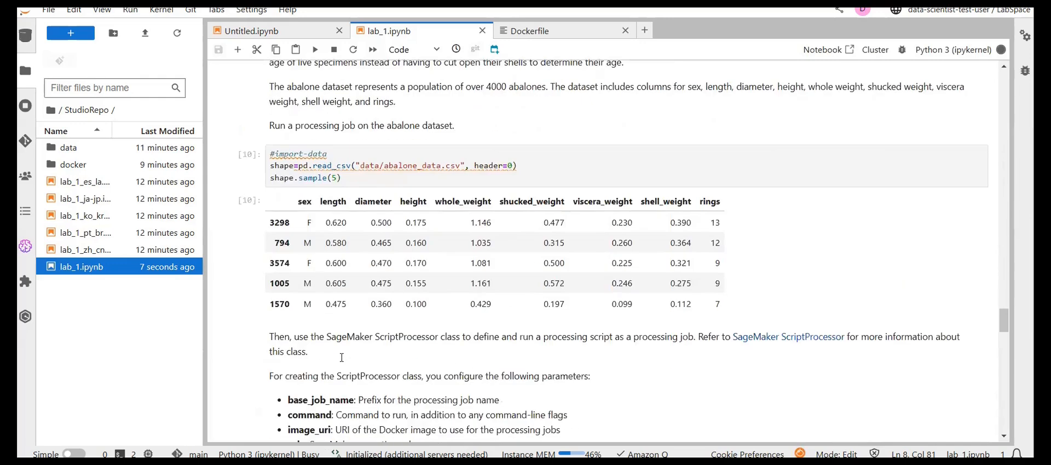
pyautogui.scroll(-12, 342, 357)
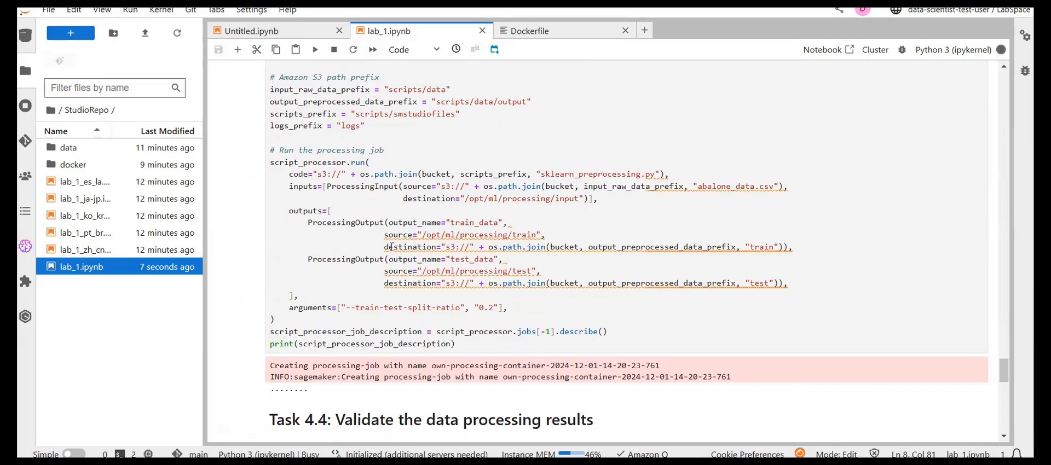
# Queue the view-train-dataset and view-validation-dataset cells under Task 4.4 to run after the processing job.
pyautogui.scroll(6, 392, 246)
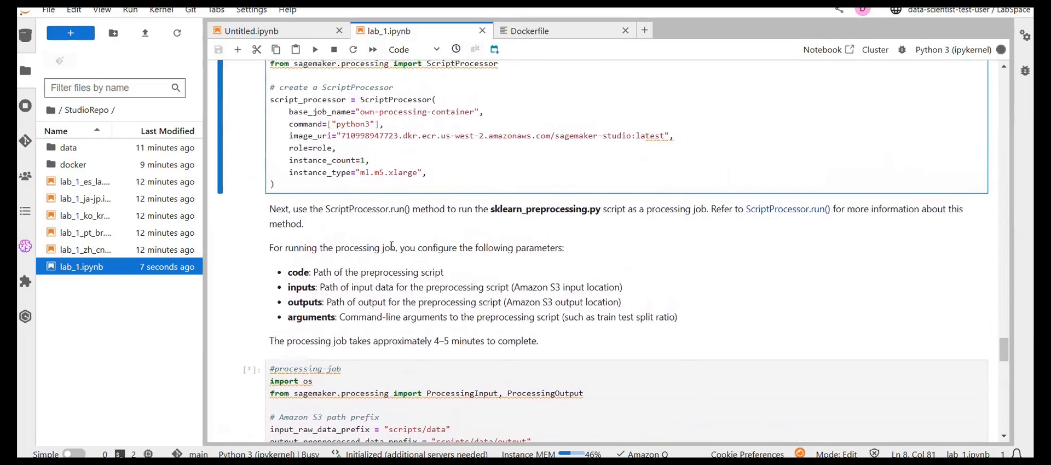
pyautogui.scroll(-3, 391, 243)
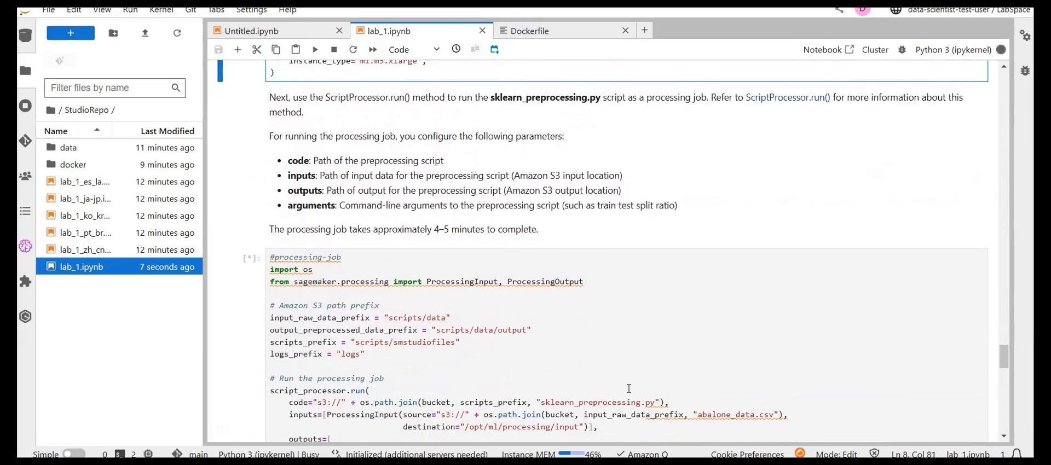
pyautogui.scroll(4, 628, 388)
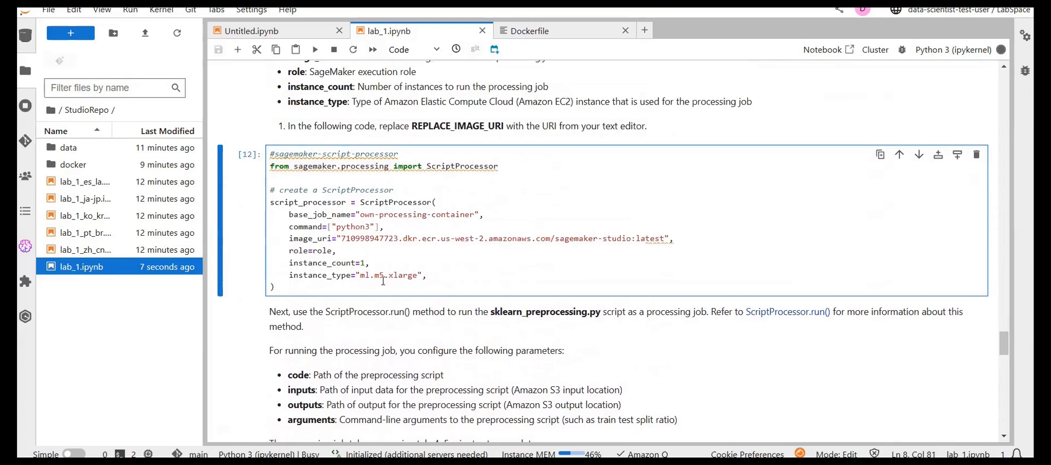
pyautogui.scroll(-10, 409, 275)
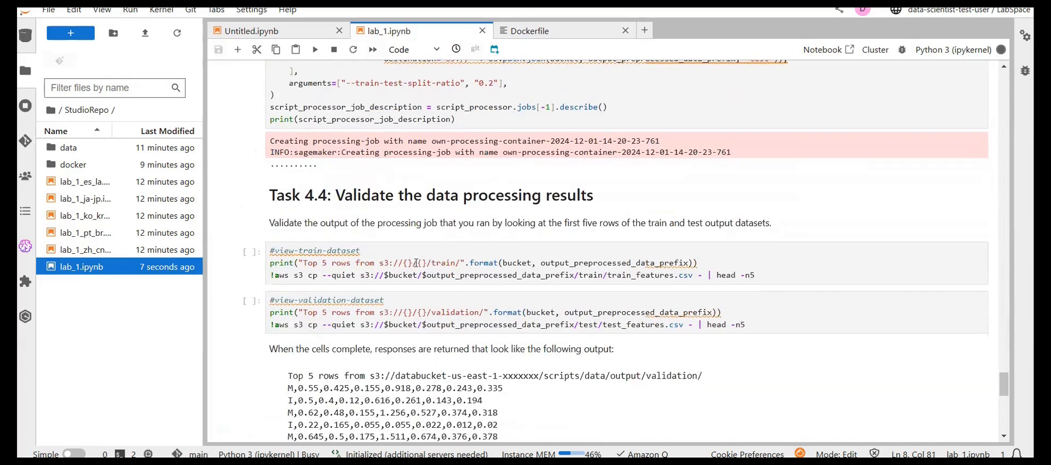
pyautogui.click(416, 263)
pyautogui.hotkey('shift', 'Return')
pyautogui.hotkey('shift', 'Return')
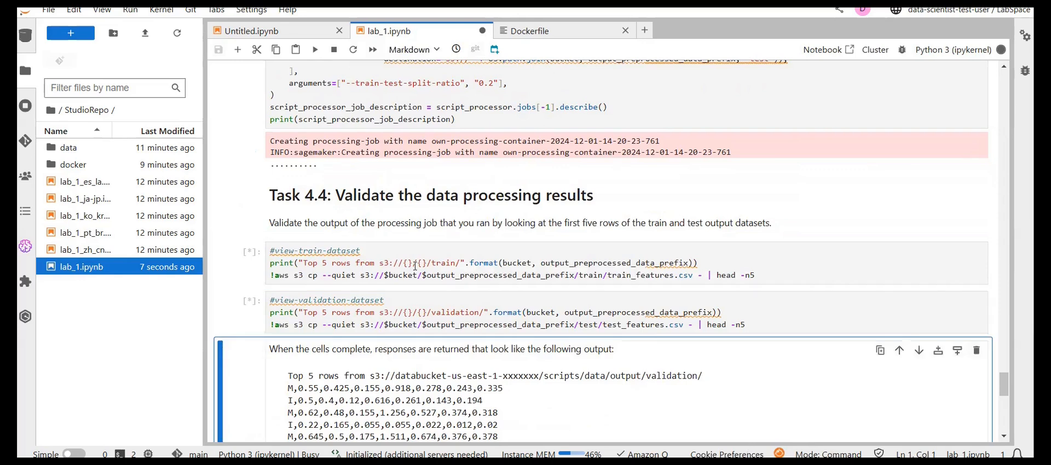
# Examine the processing-job description output and the first five rows printed for the train and validation datasets.
pyautogui.scroll(7, 432, 162)
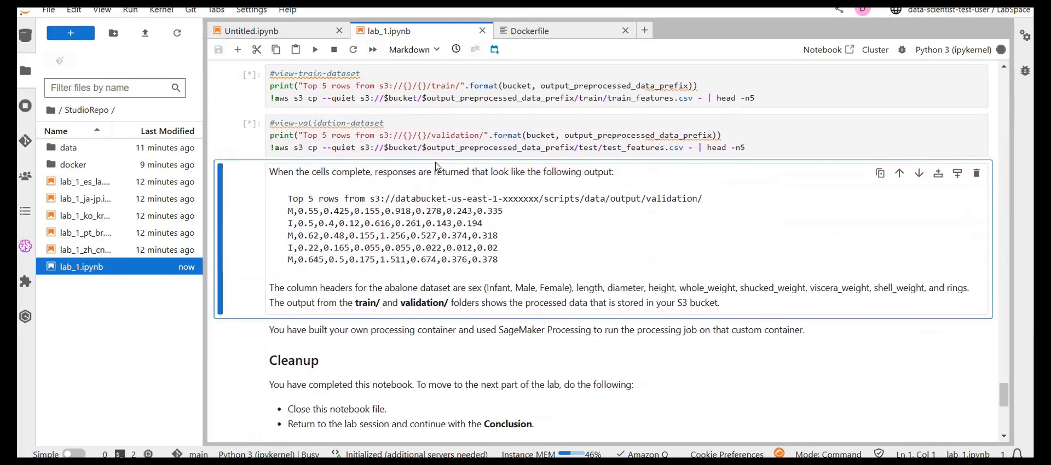
pyautogui.scroll(-3, 436, 162)
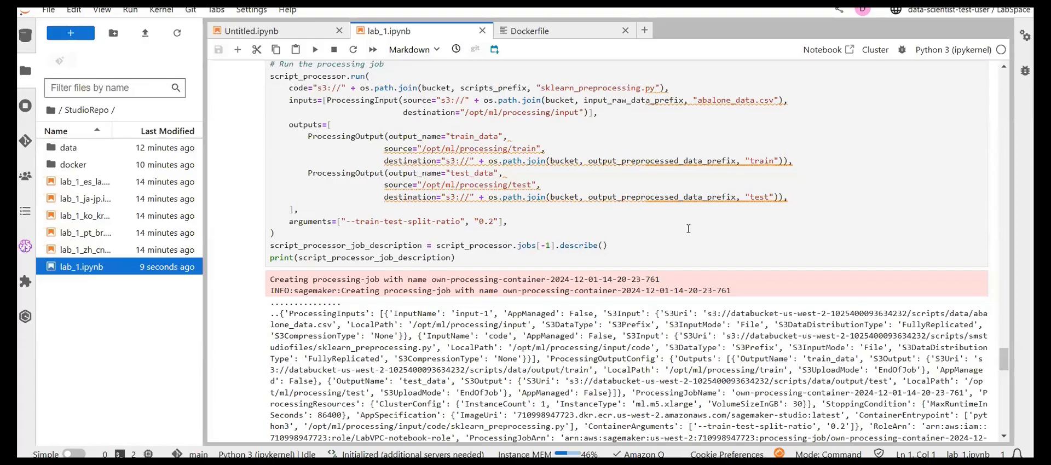
pyautogui.scroll(-5, 597, 309)
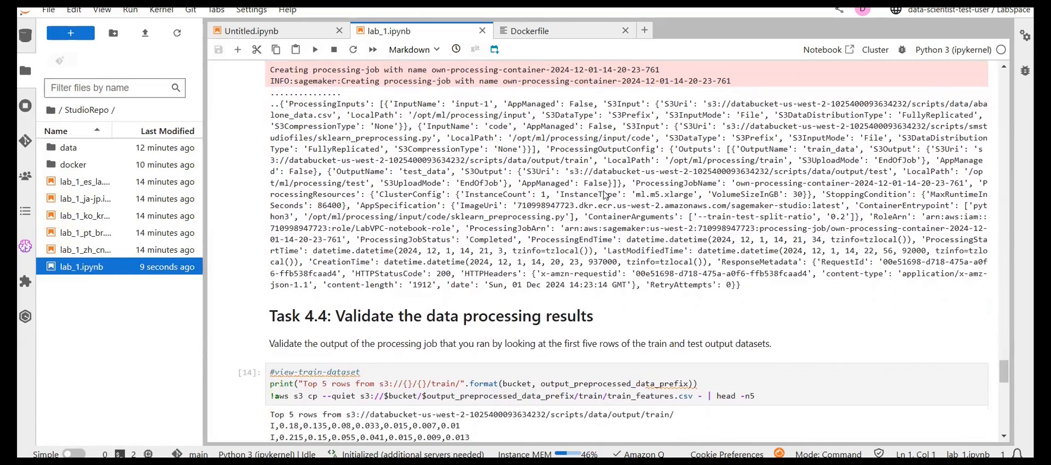
pyautogui.scroll(-4, 534, 241)
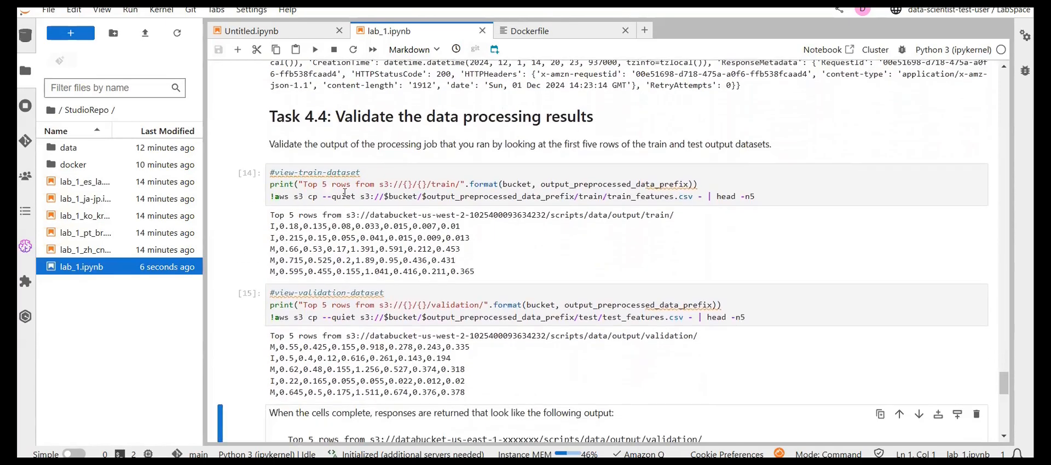
pyautogui.scroll(-2, 378, 248)
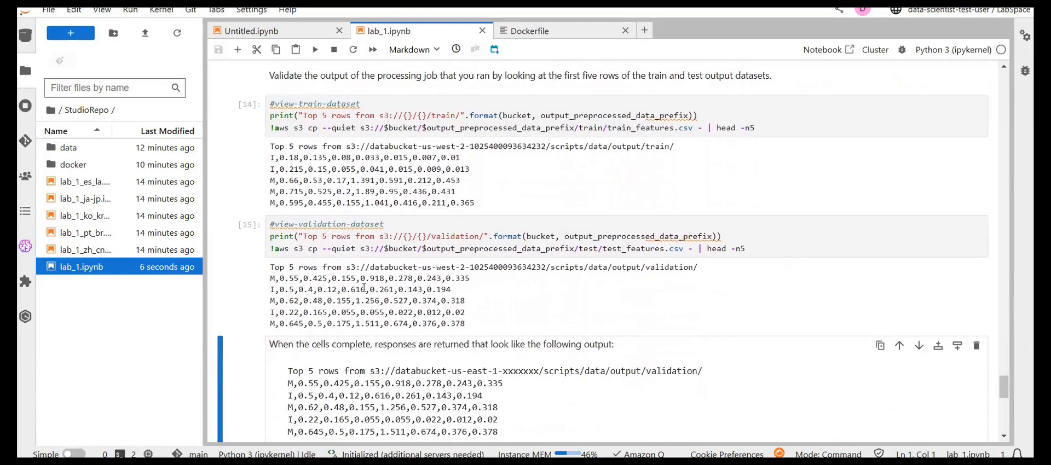